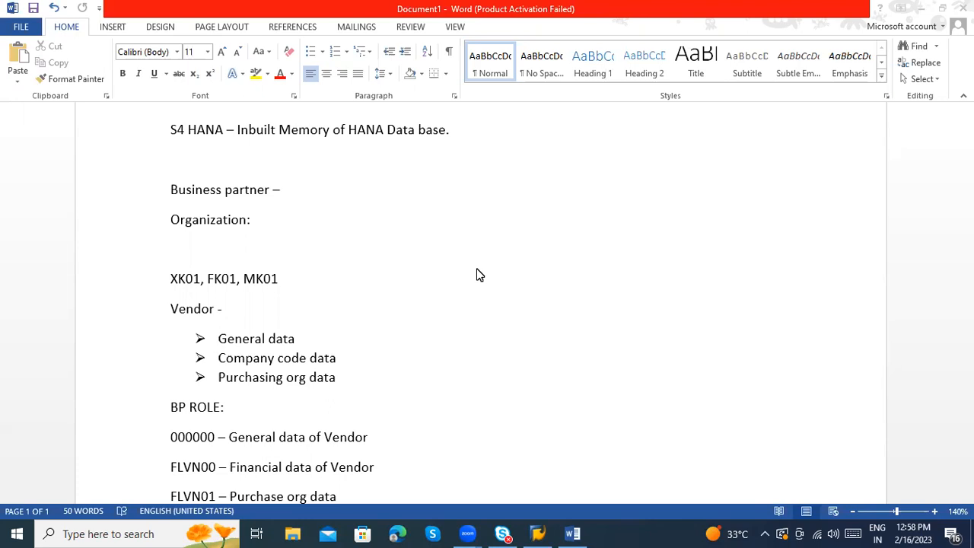
Step: Review the Word notes on the FLVN01 purchase org role and BP vendor roles
scroll(439, 341, down, 2)
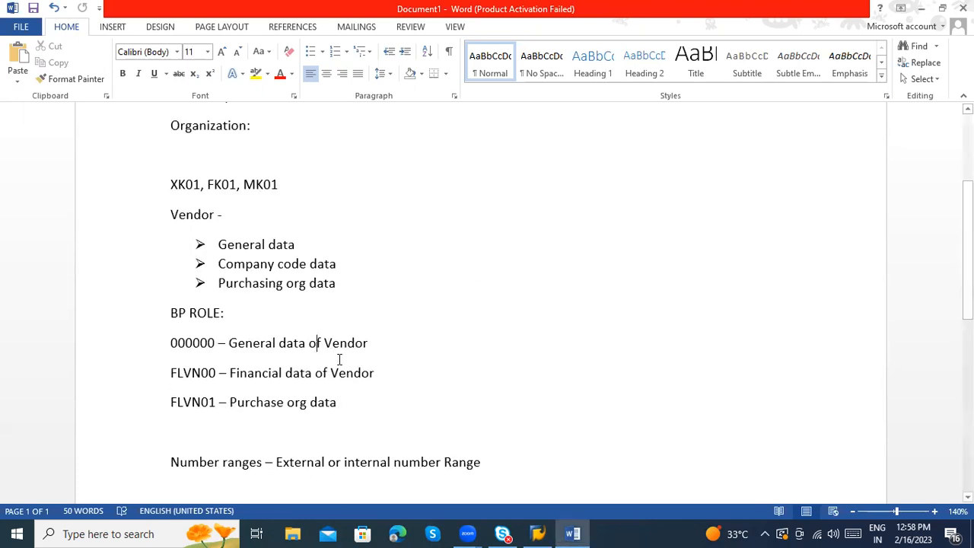
click(273, 401)
scroll(337, 400, down, 1)
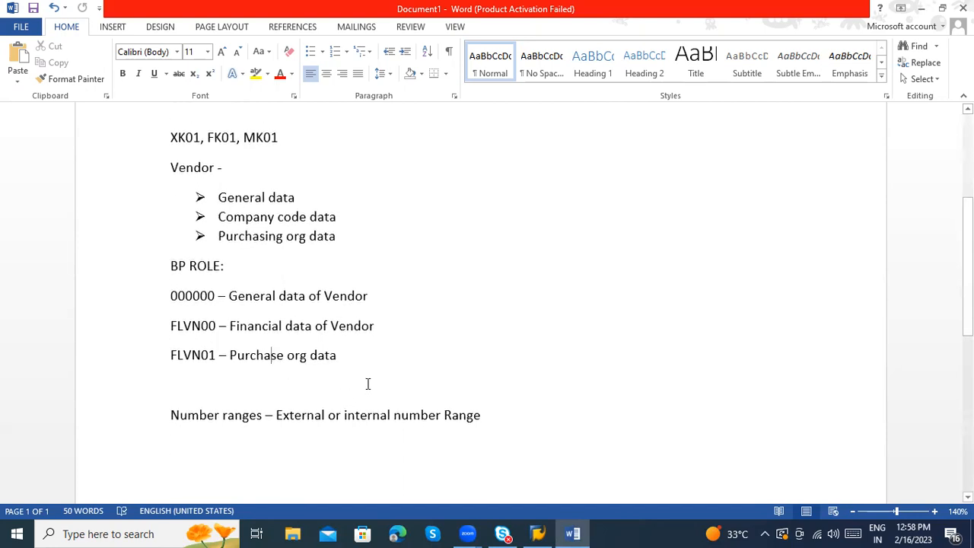
drag(335, 364, 187, 296)
scroll(335, 373, down, 2)
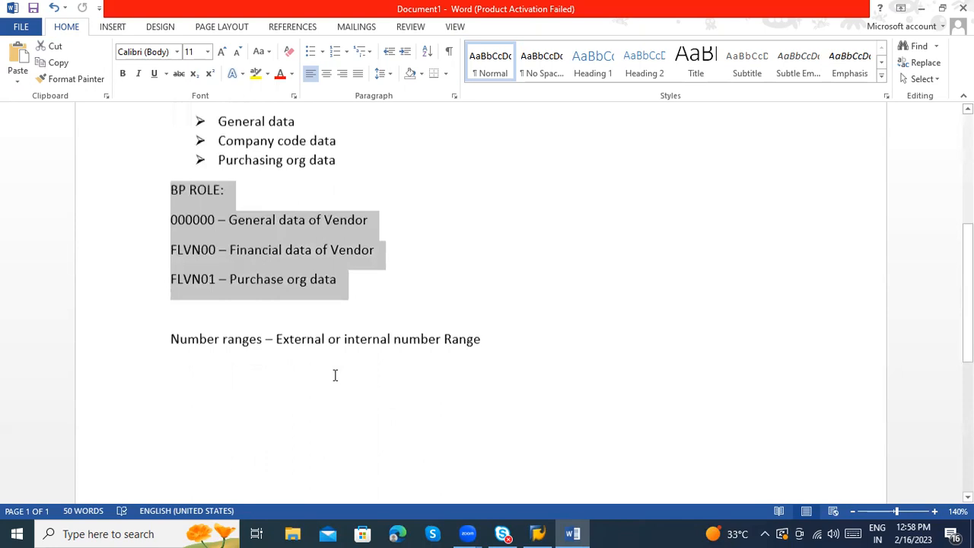
Step: Add a 'Fiori -' line with a blank line under Number ranges, then switch to SAP Logon
click(180, 362)
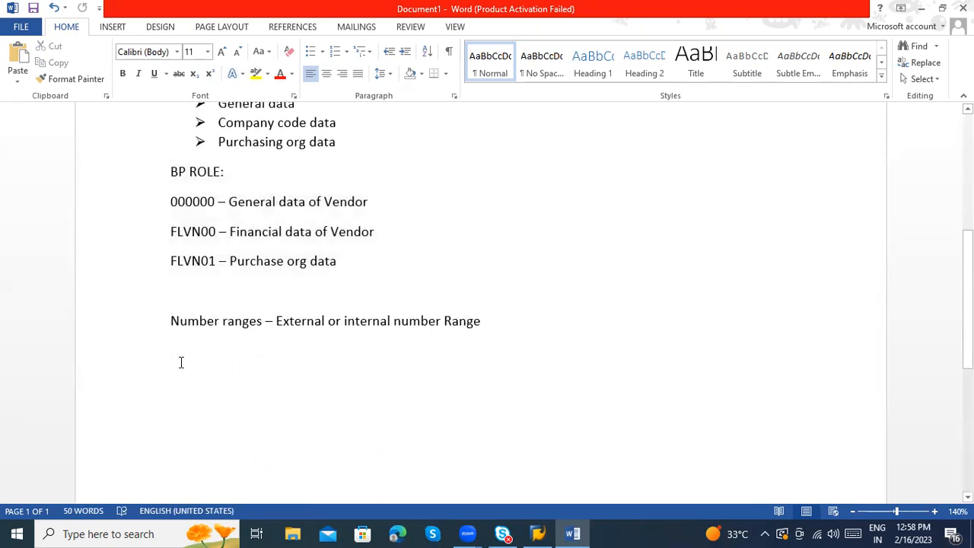
text(Fiori -)
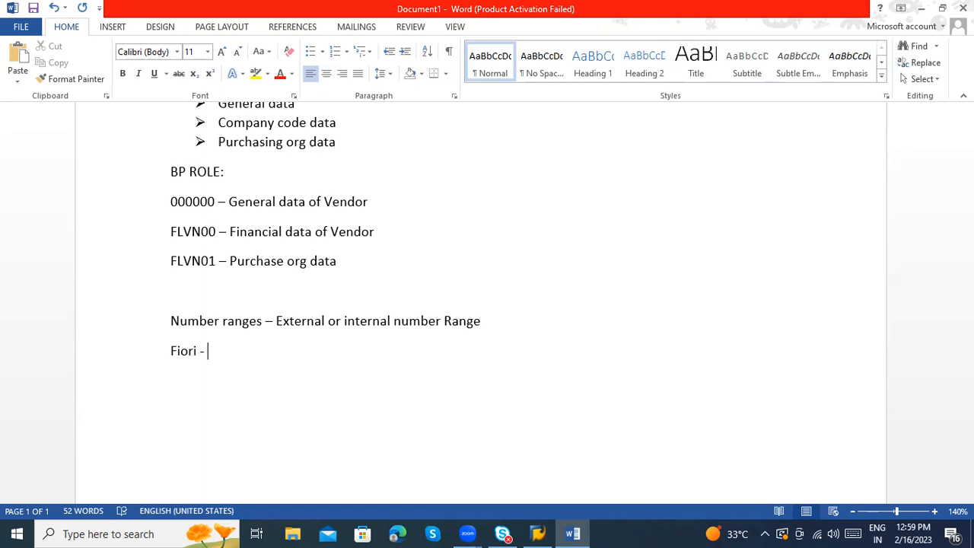
key(Return)
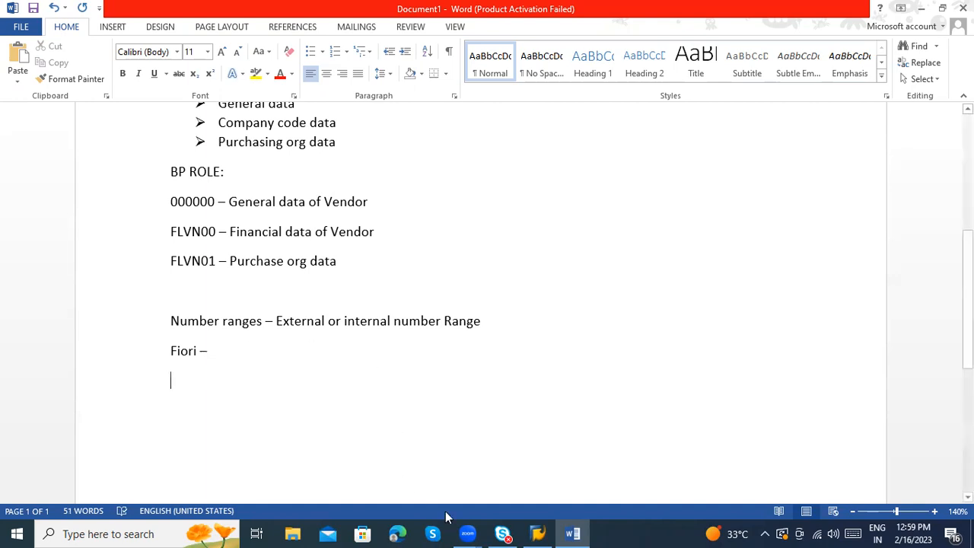
click(548, 530)
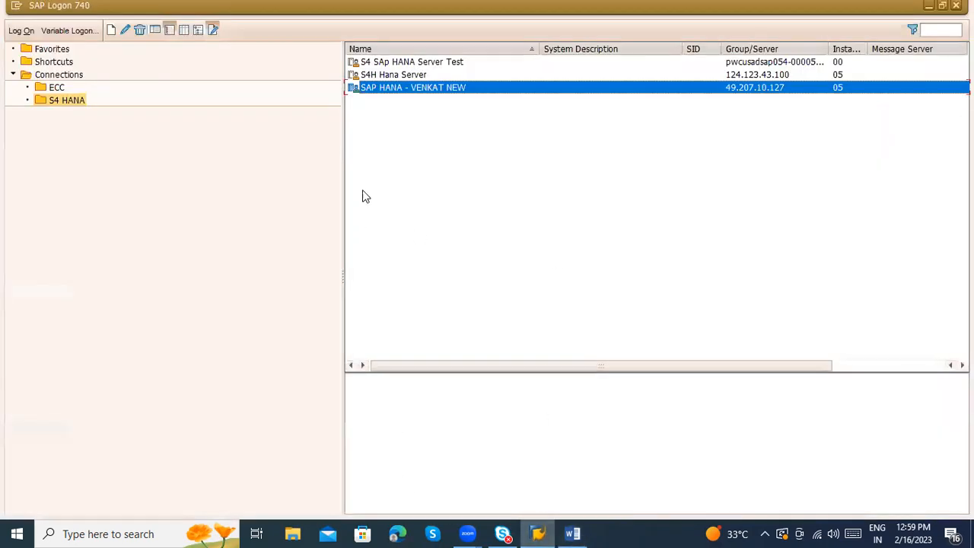
Step: Log on to the S4 HANA connection with the saved user name and password
double_click(385, 89)
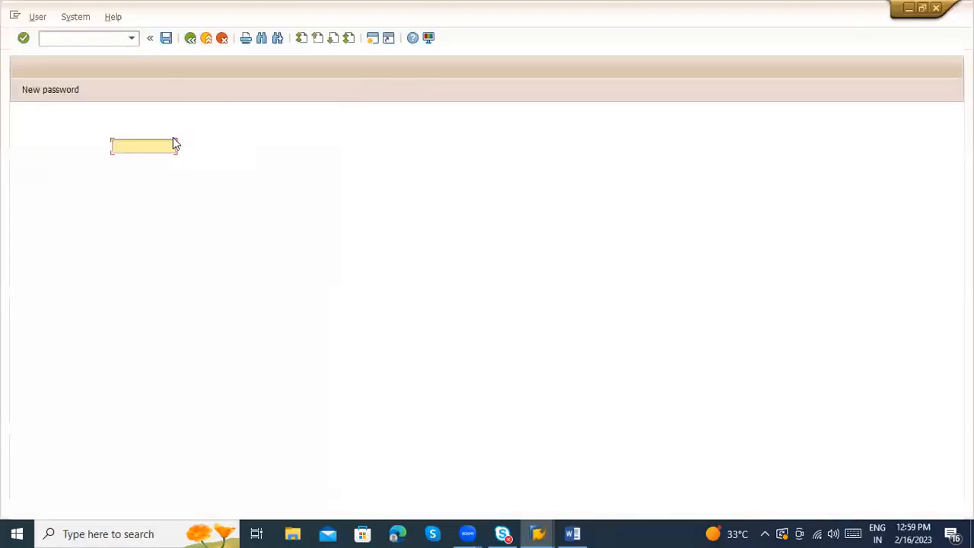
click(122, 146)
click(125, 160)
key(Tab)
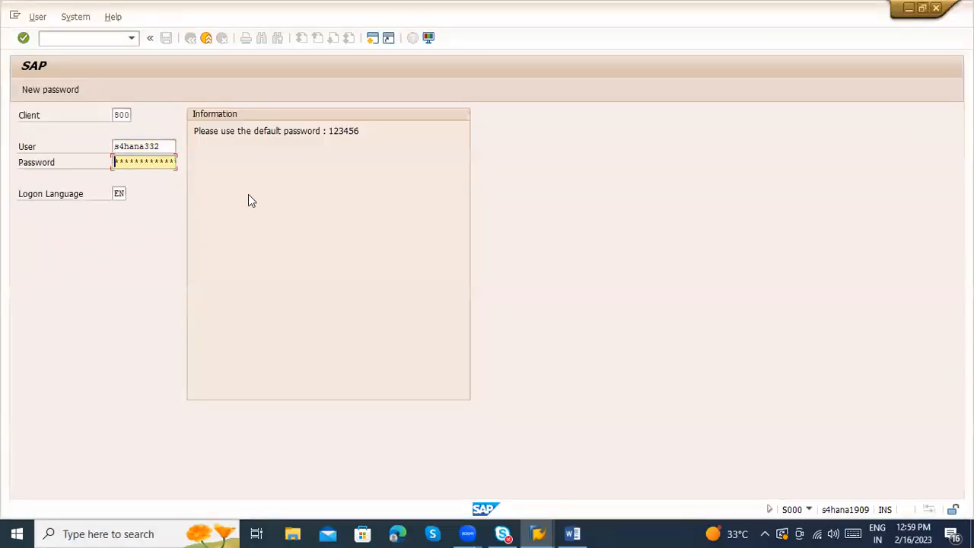
text(123456)
key(Return)
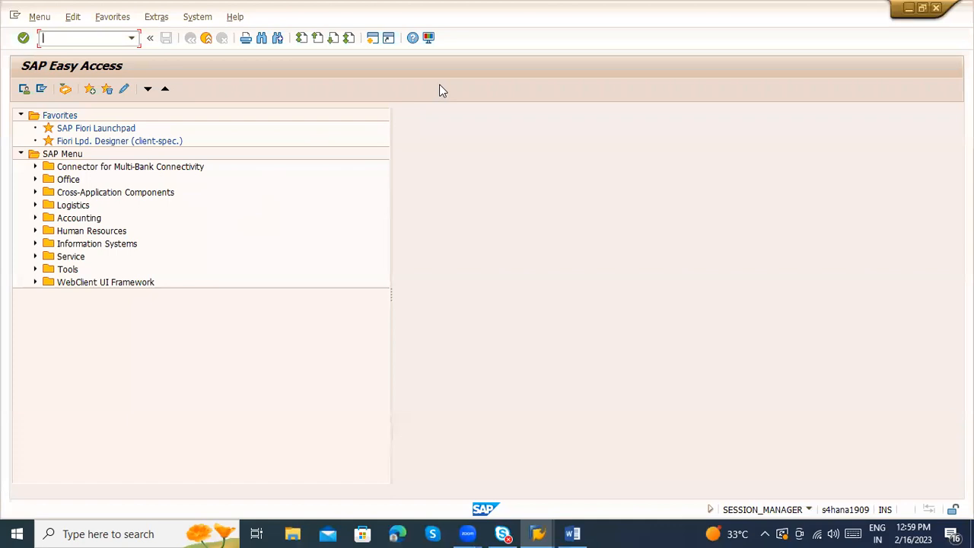
click(208, 19)
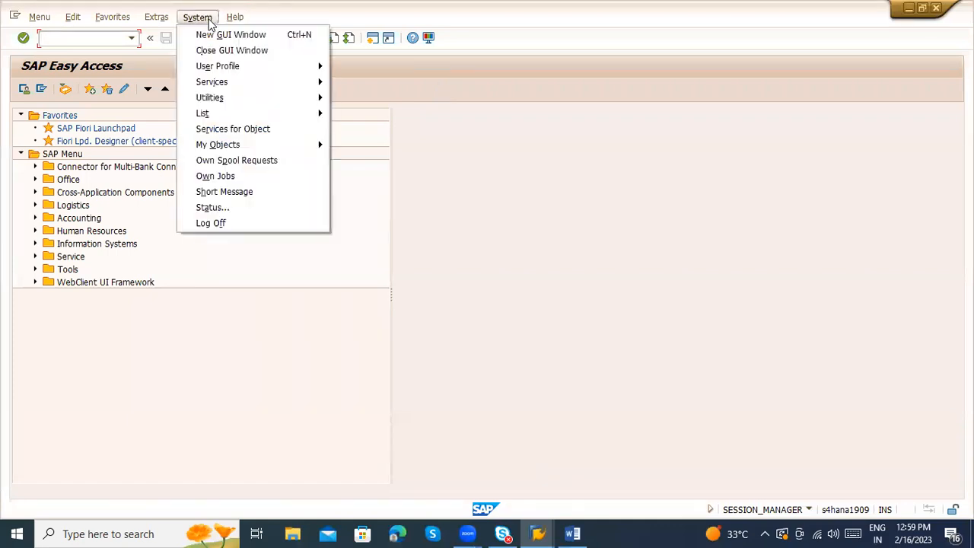
click(835, 515)
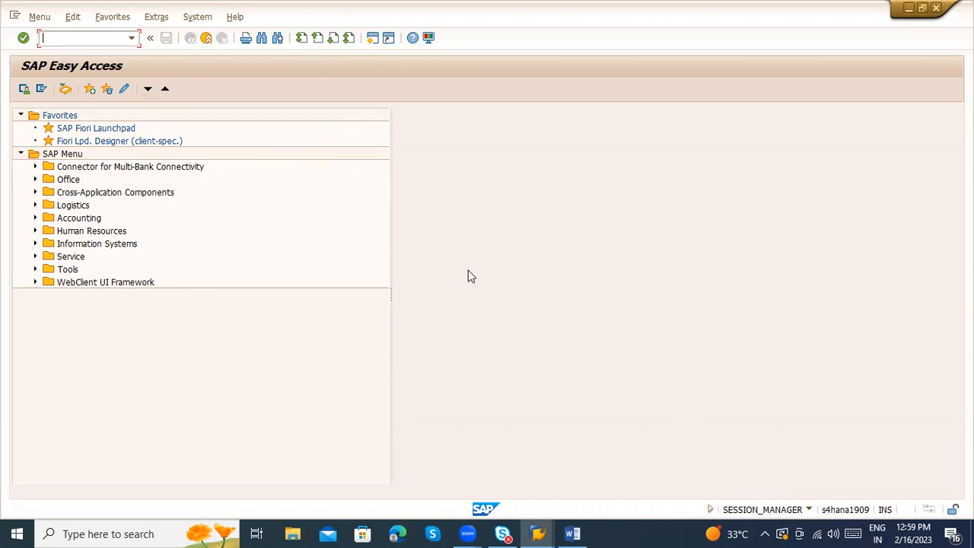
Step: Run transaction BP, go back to Easy Access, and enter /n/ui2/flp
text(BP)
key(Return)
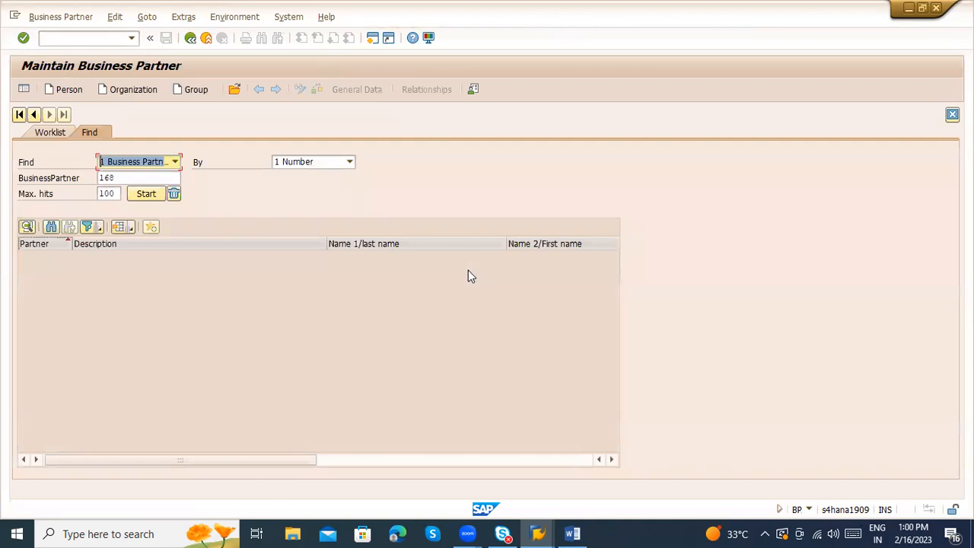
click(153, 178)
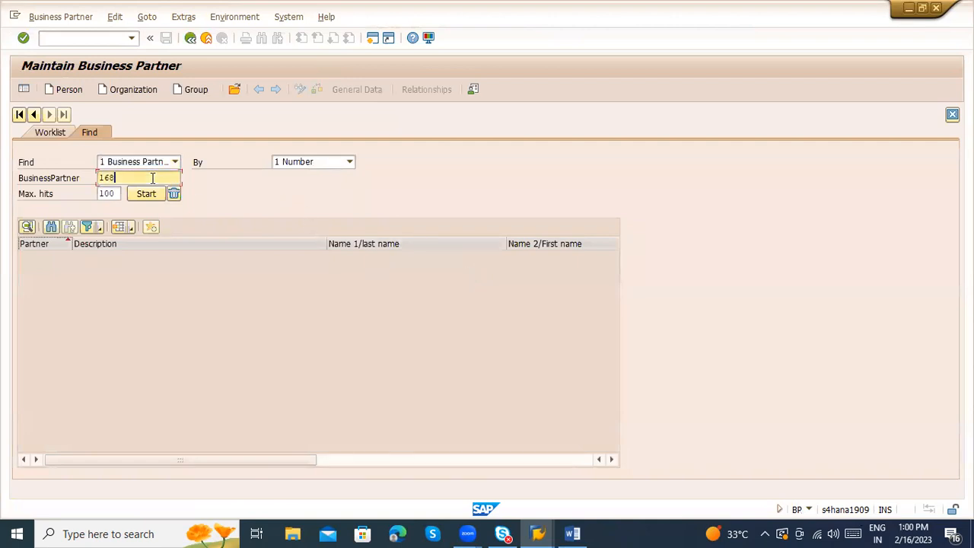
click(189, 42)
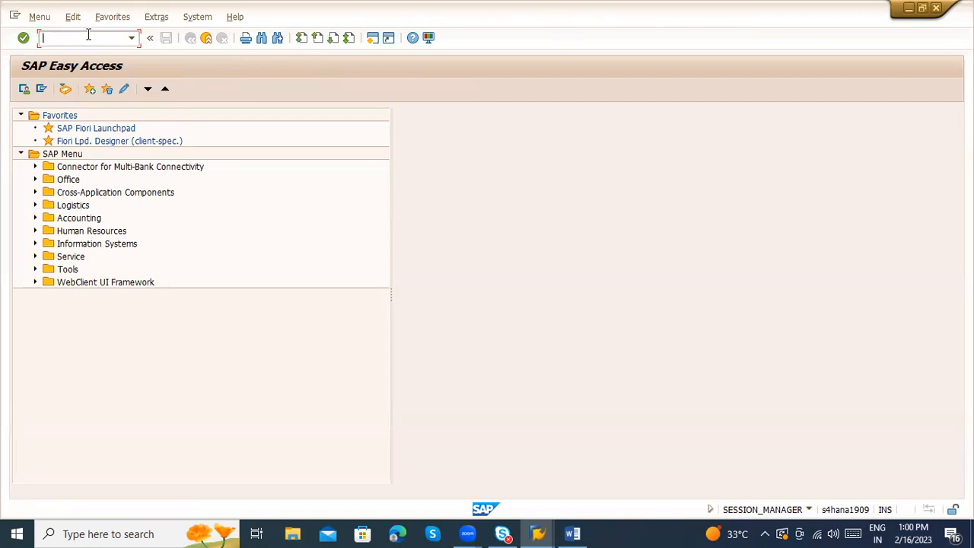
text(/n/ui2/flp)
Step: Launch the Fiori launchpad and search Bing in Edge for S_A2C_40000109
key(Return)
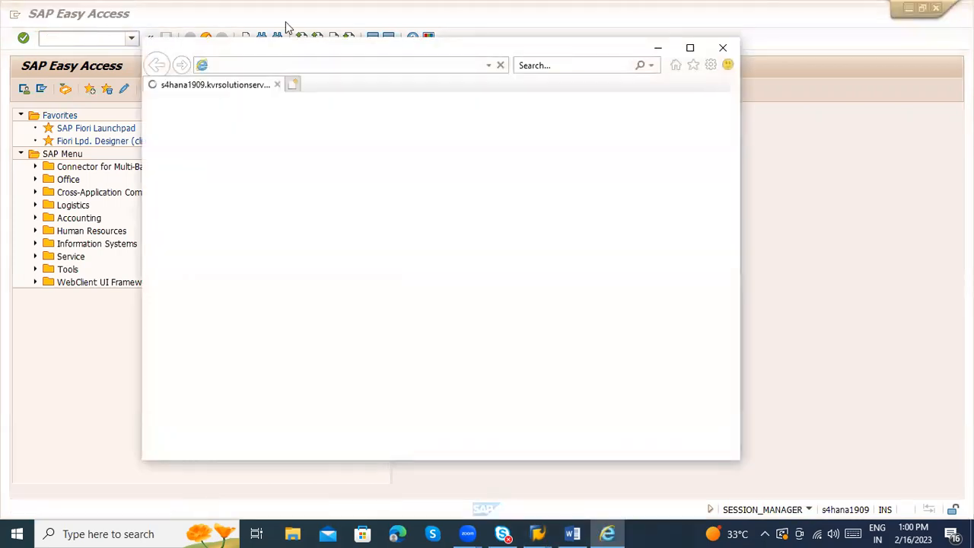
click(324, 65)
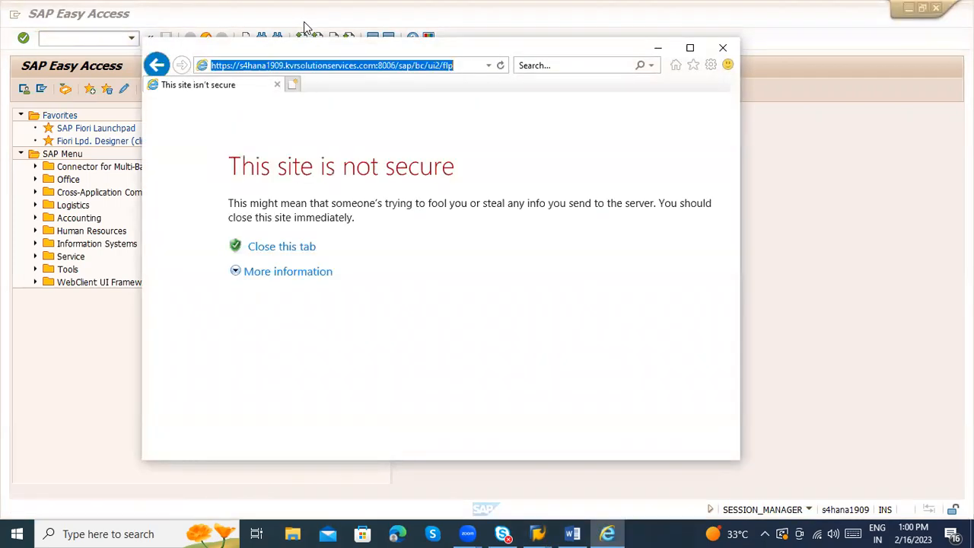
click(323, 65)
click(397, 533)
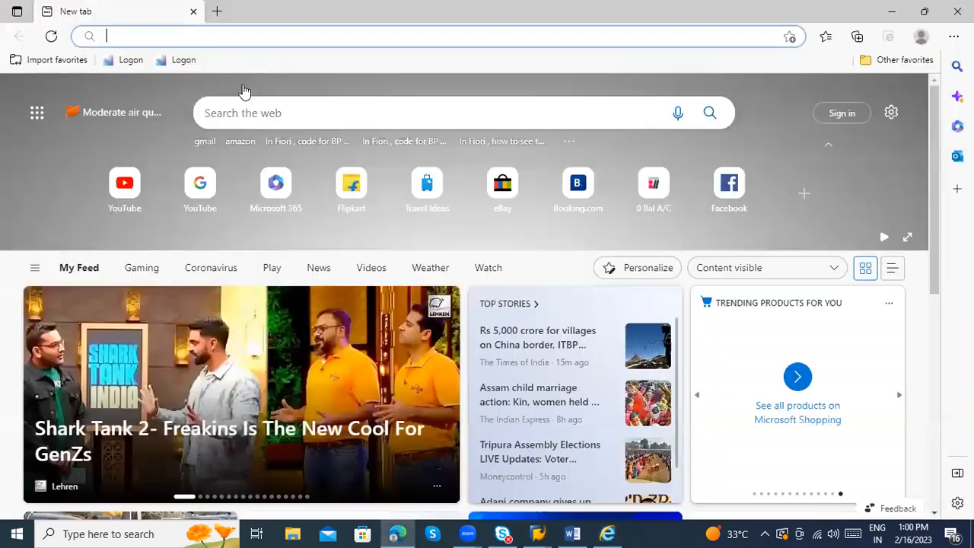
text(S_A2C_40000109)
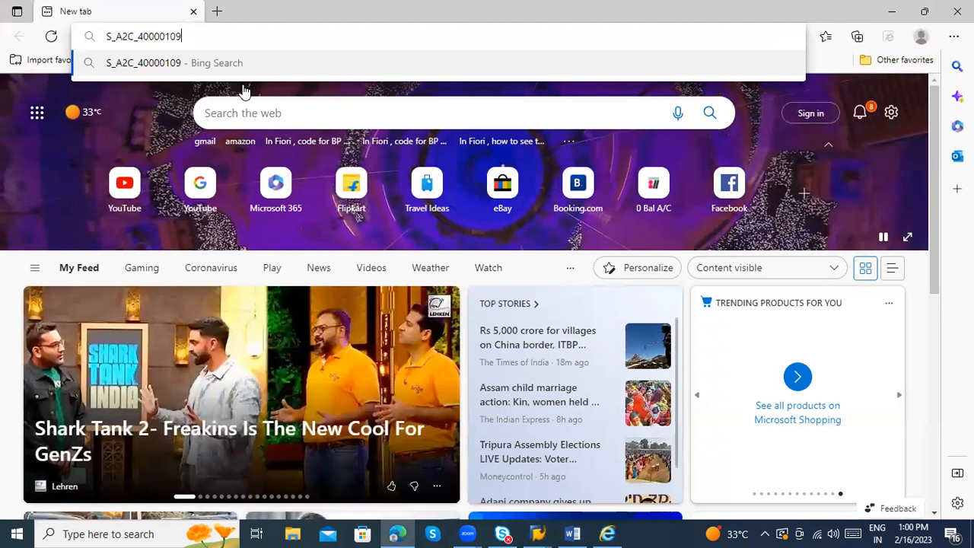
key(Return)
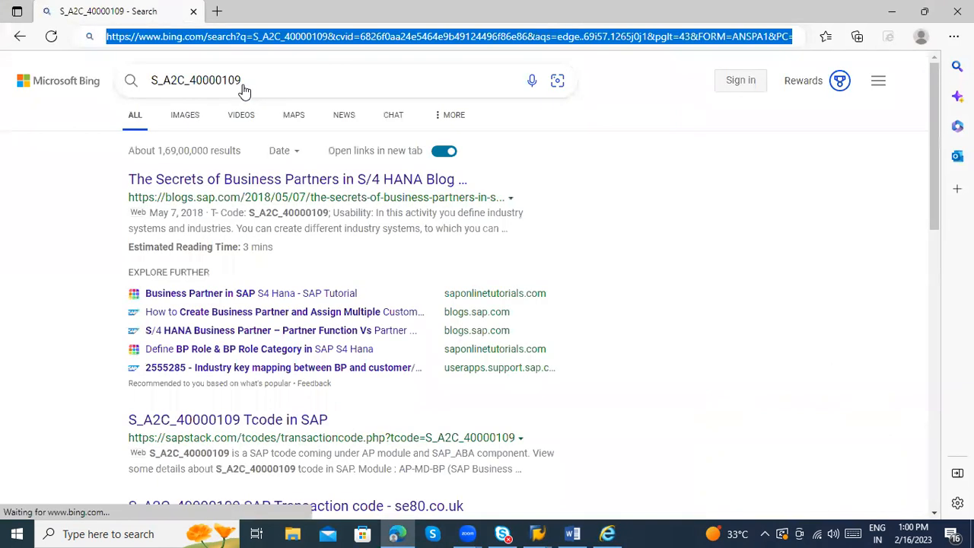
Step: Copy the launchpad address into Edge and load the SAP Fiori logon page
key(alt+Tab)
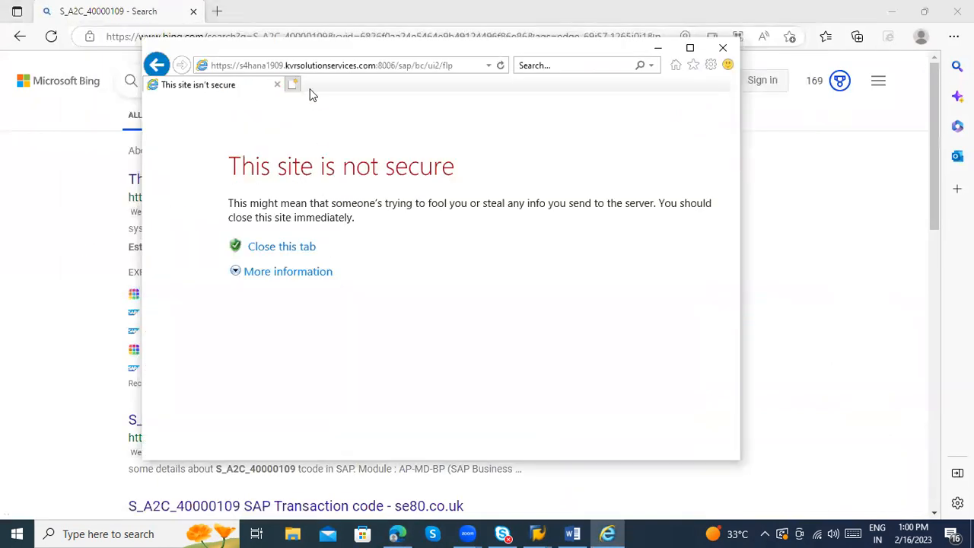
key(alt+d)
key(ctrl+c)
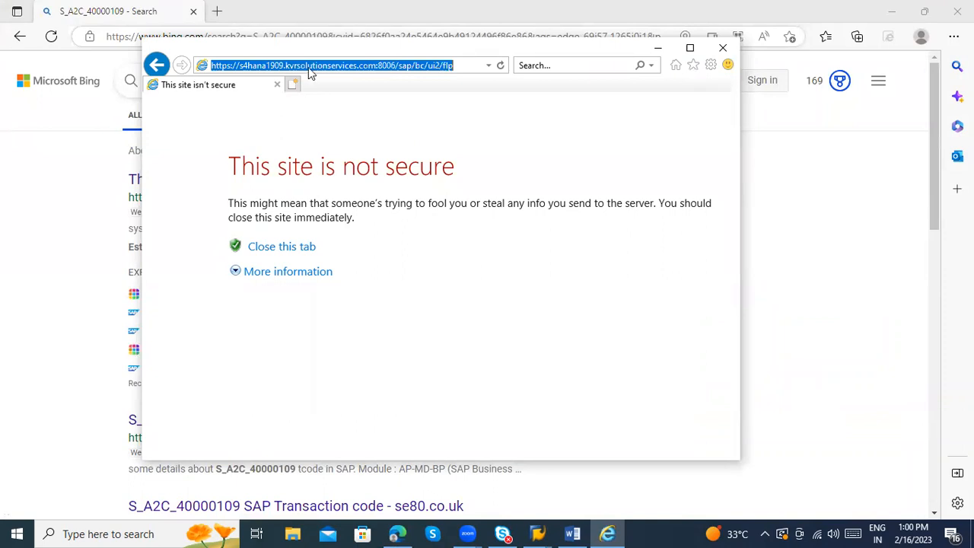
key(alt+Tab)
key(ctrl+v)
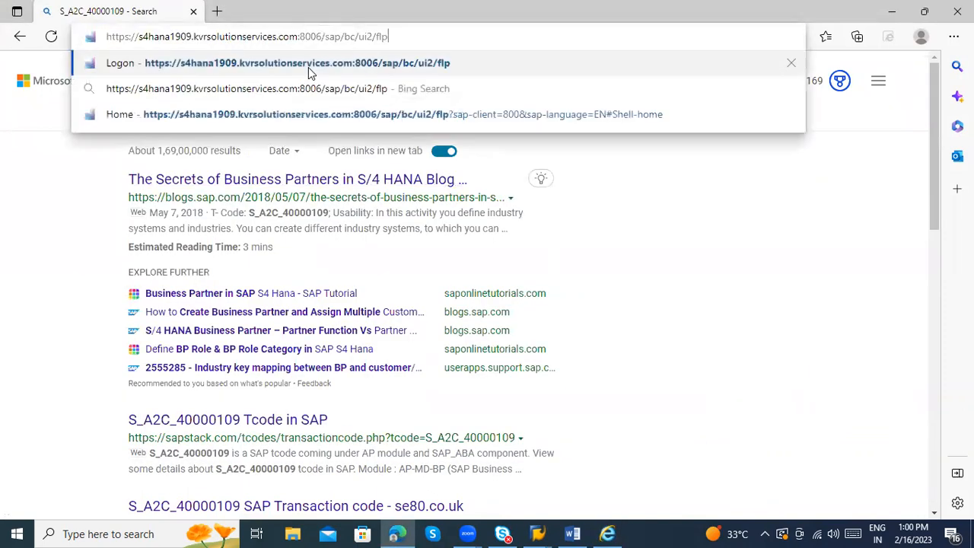
key(Return)
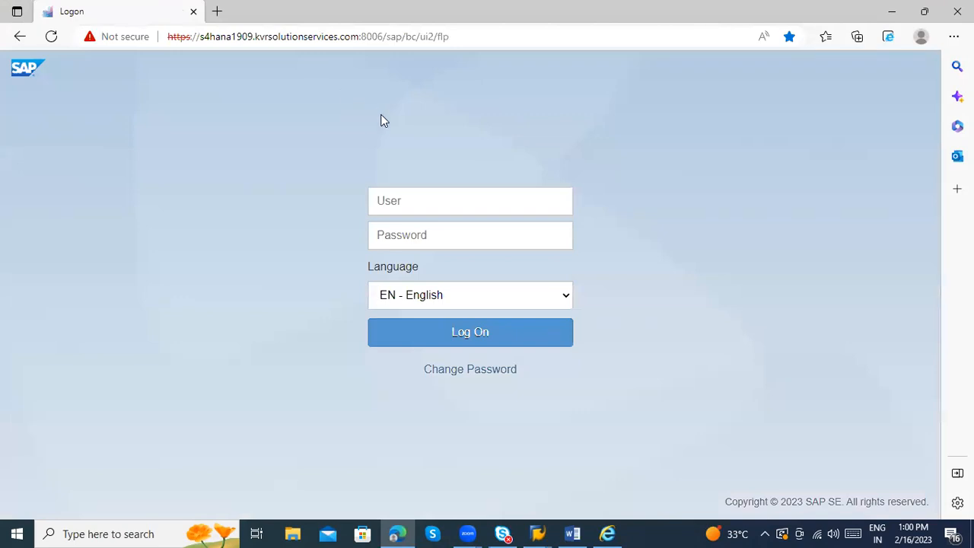
click(397, 533)
click(396, 534)
click(461, 211)
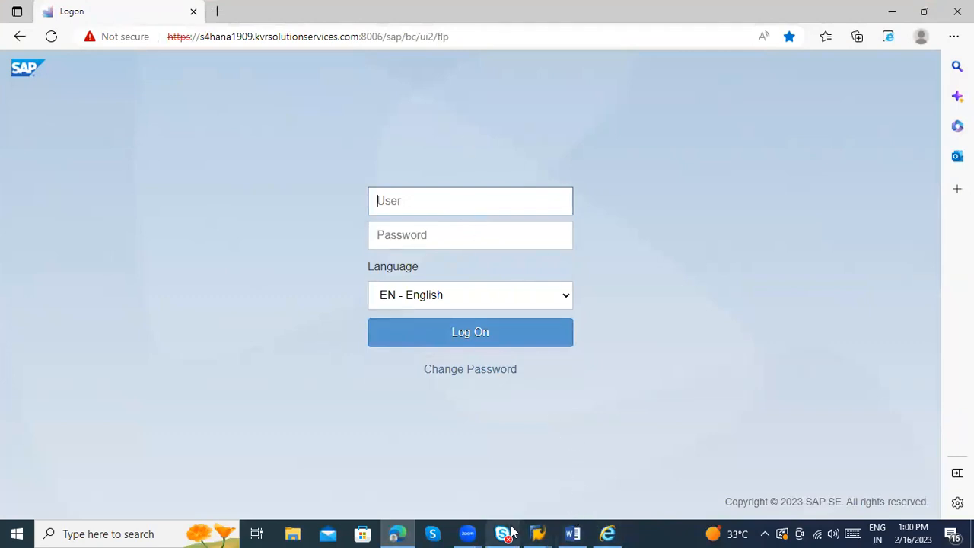
Step: Grab the saved user name from SAP Logon, close the session, and paste it into the Fiori logon page
click(536, 532)
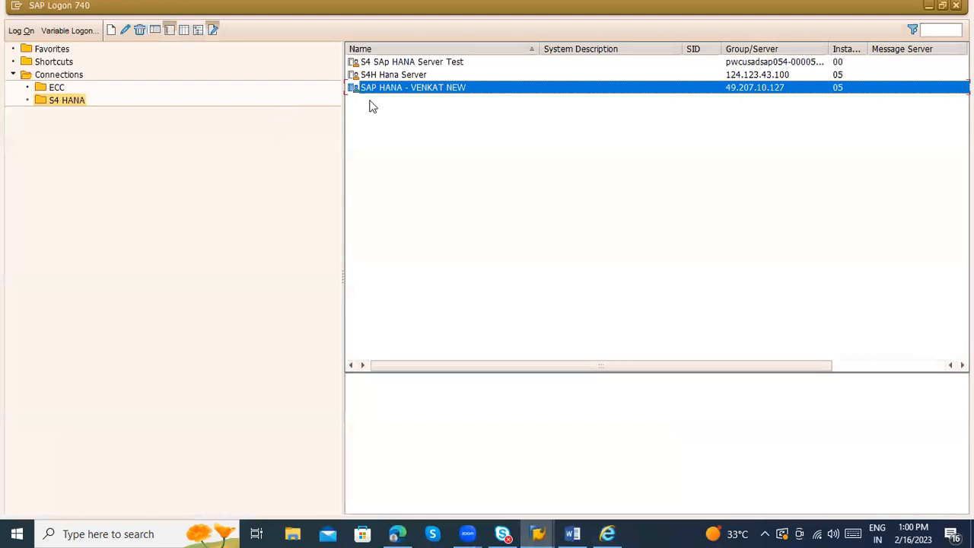
double_click(384, 87)
click(157, 145)
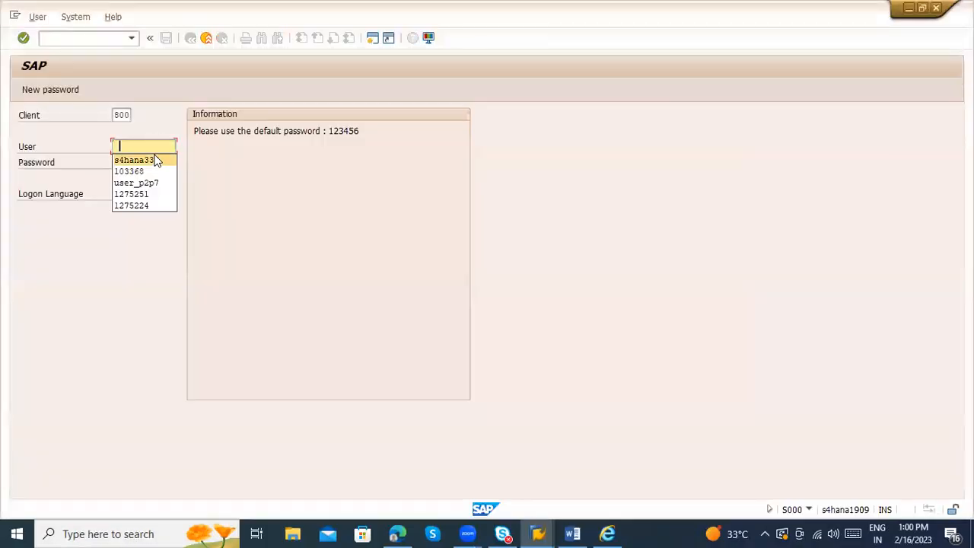
click(157, 159)
drag(162, 144, 112, 152)
key(ctrl+c)
click(112, 155)
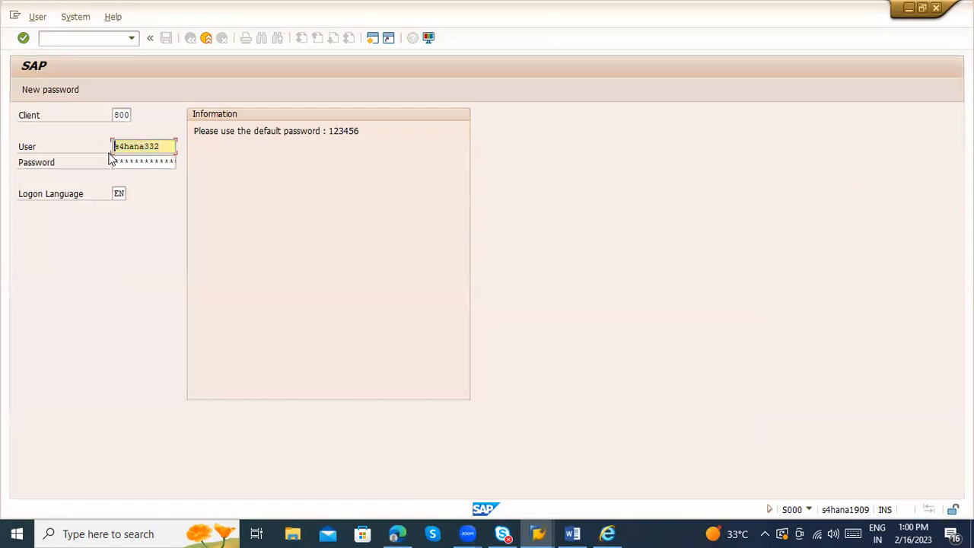
click(206, 40)
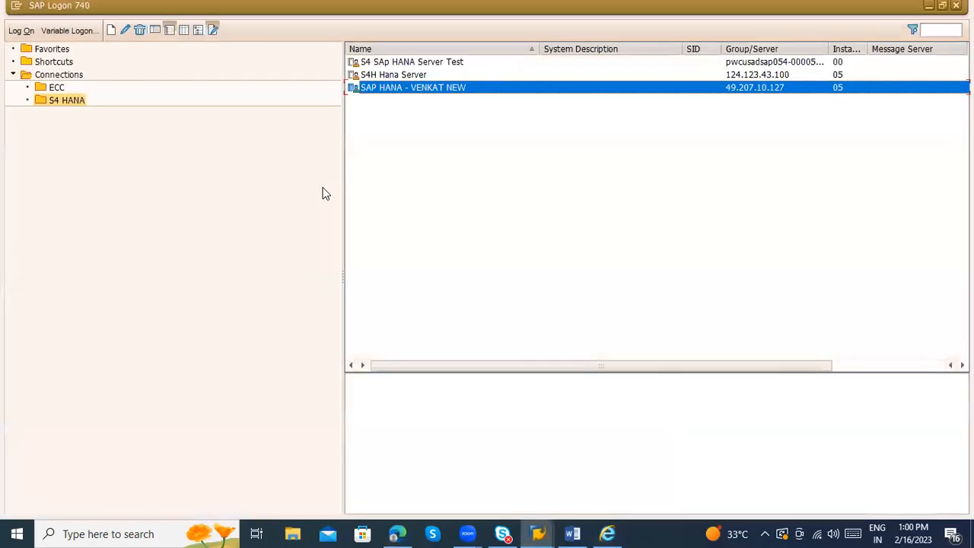
key(alt+Tab)
key(ctrl+v)
Step: Enter the password and log on to the Fiori Launchpad home page
key(Tab)
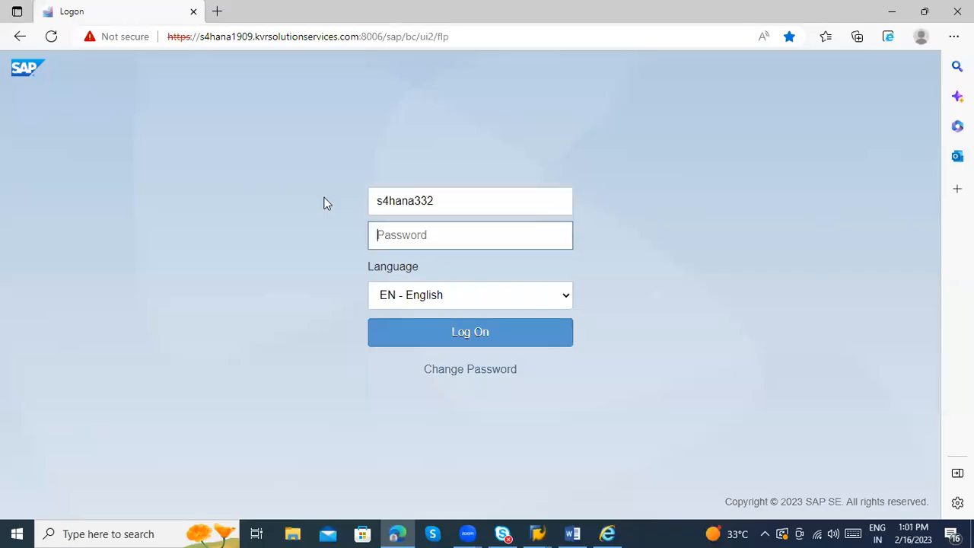
text(aaaaaa)
key(Return)
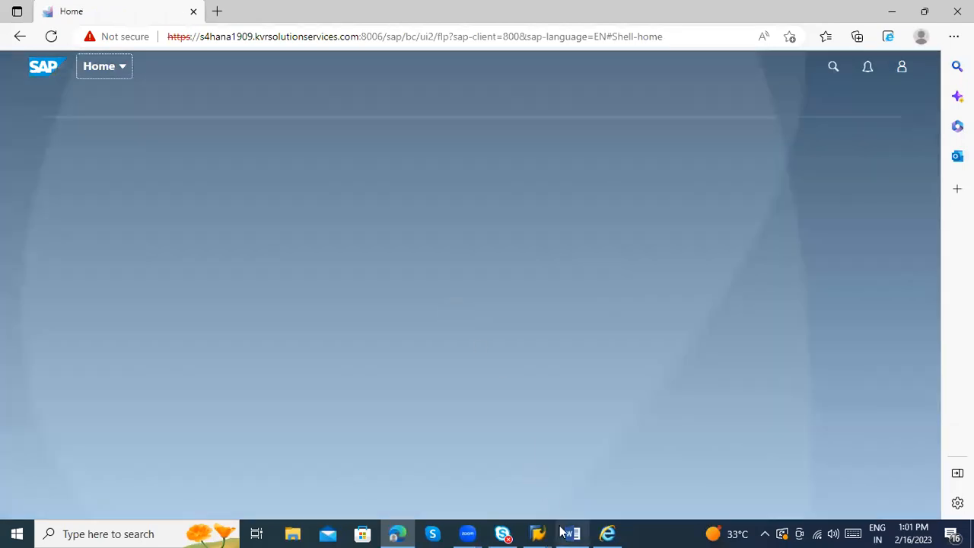
mouse_move(538, 533)
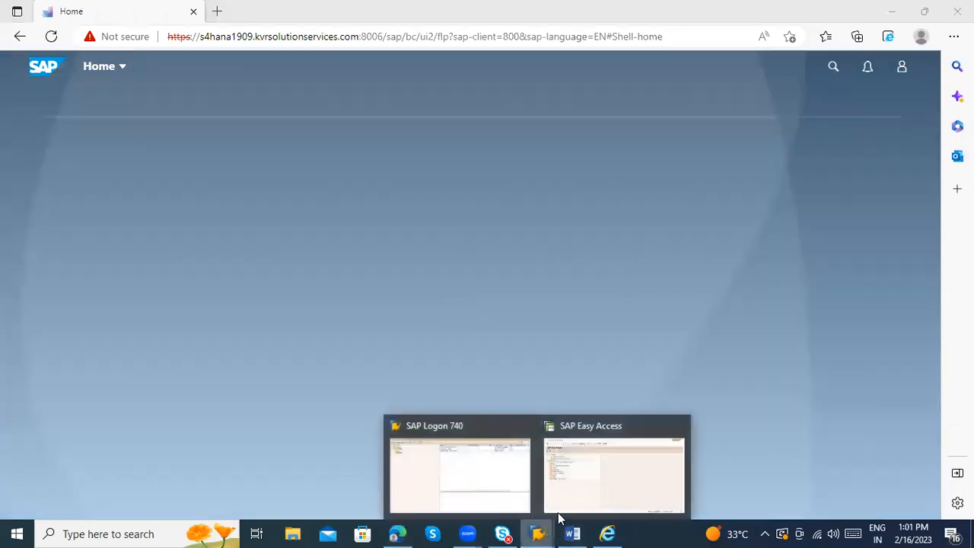
click(579, 478)
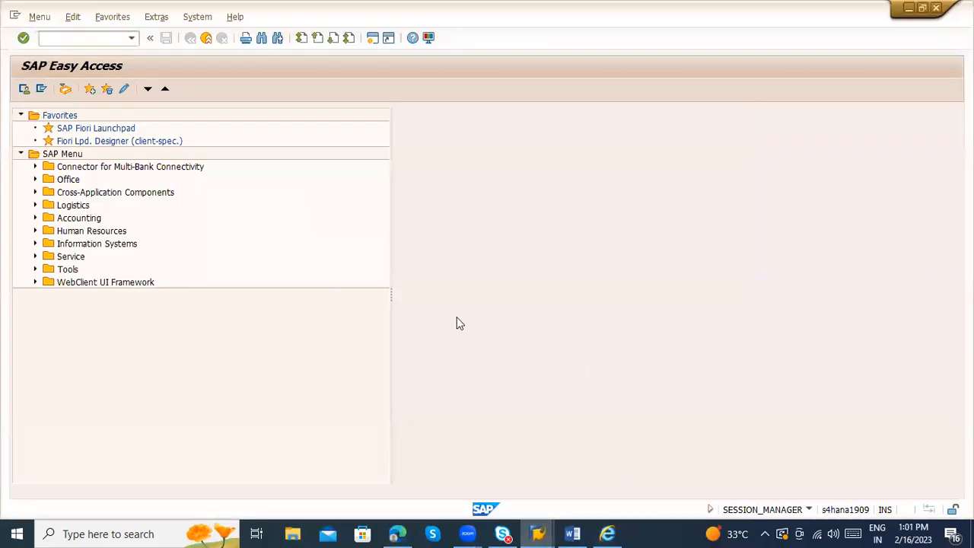
key(alt+Tab)
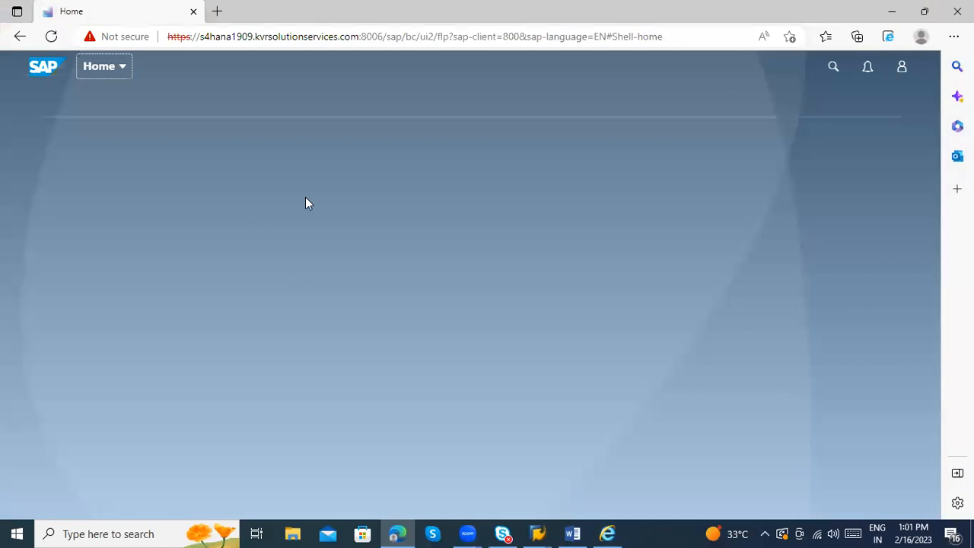
Step: Browse the all-apps panel and the user options list on the launchpad
click(100, 68)
click(862, 219)
click(106, 73)
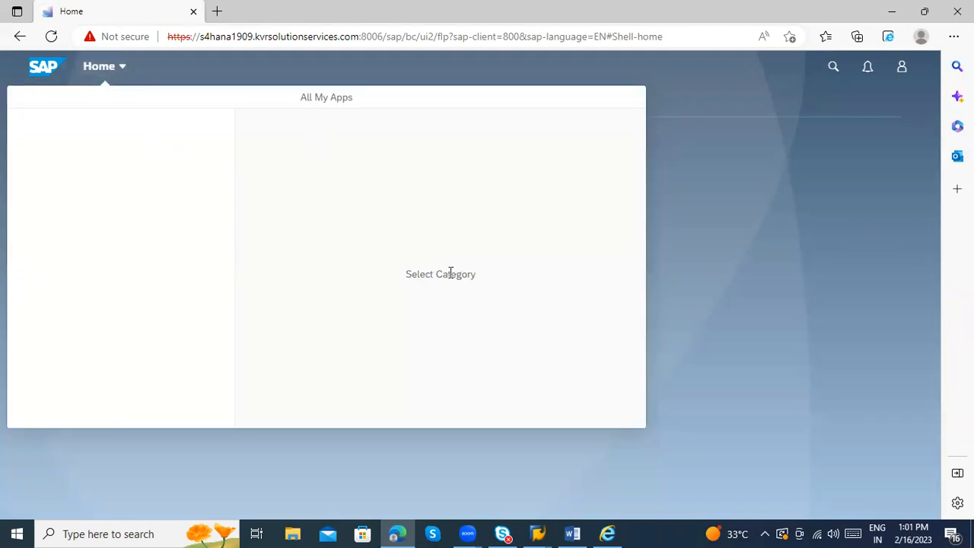
click(783, 238)
click(899, 68)
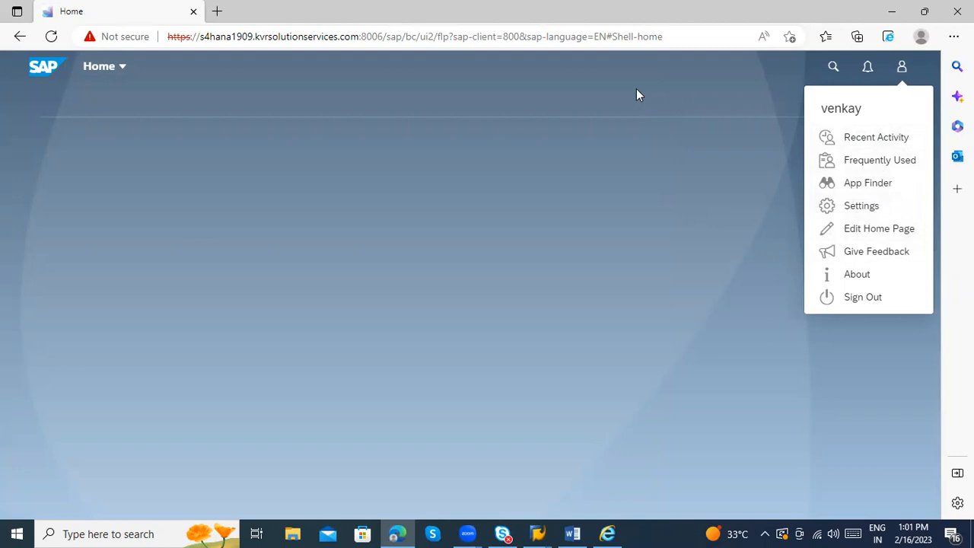
click(751, 136)
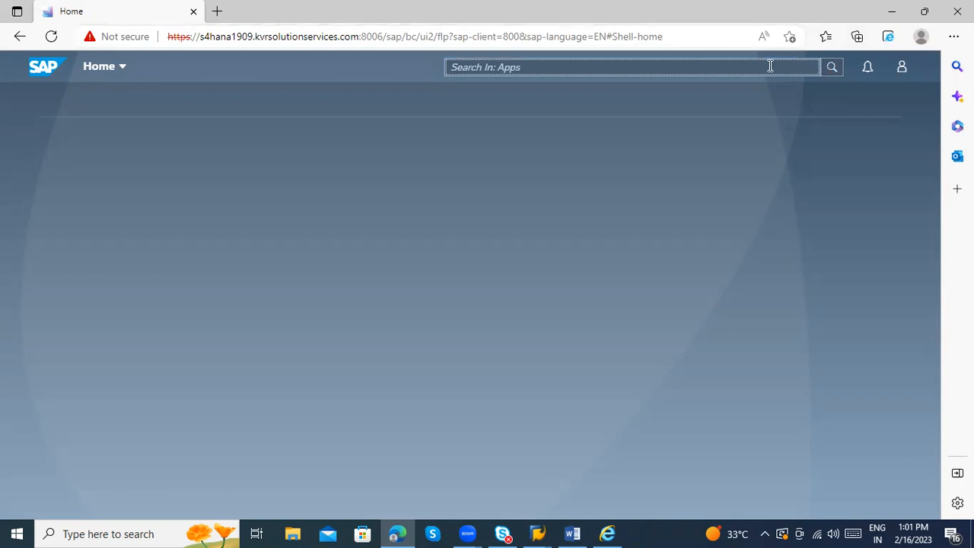
Step: Search 'Business partner' and open Manage Business Partner Master Data
text(Business)
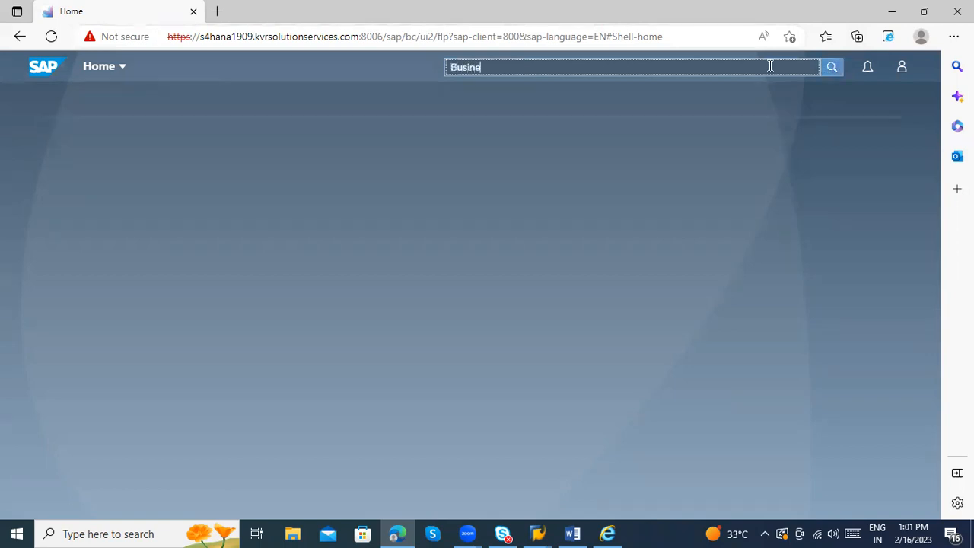
text( partner)
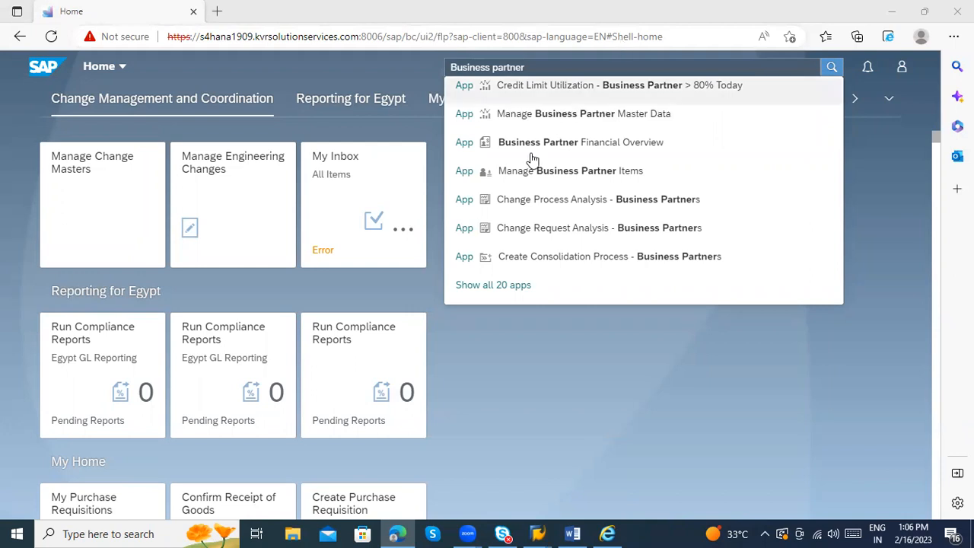
click(547, 119)
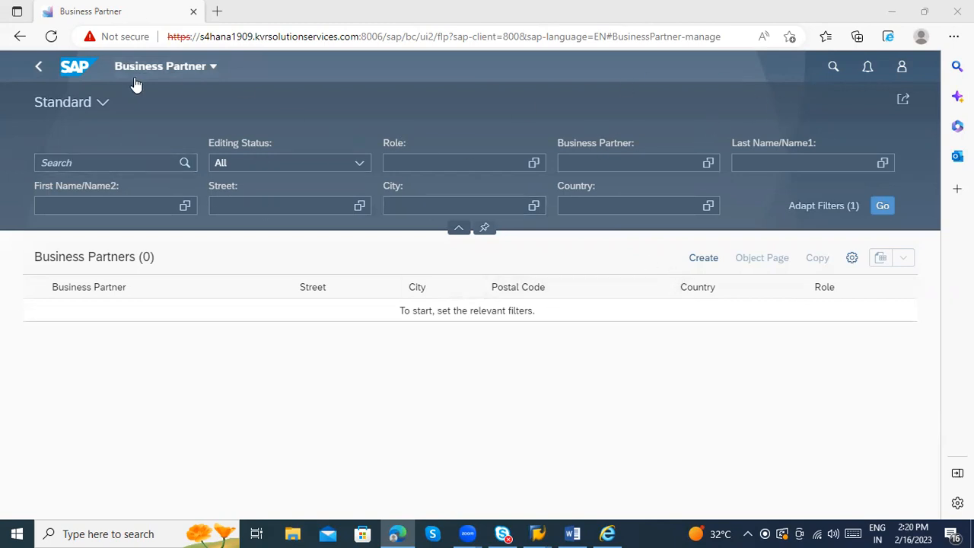
Step: Create an Organization and set its grouping to Internal number assignment
click(705, 259)
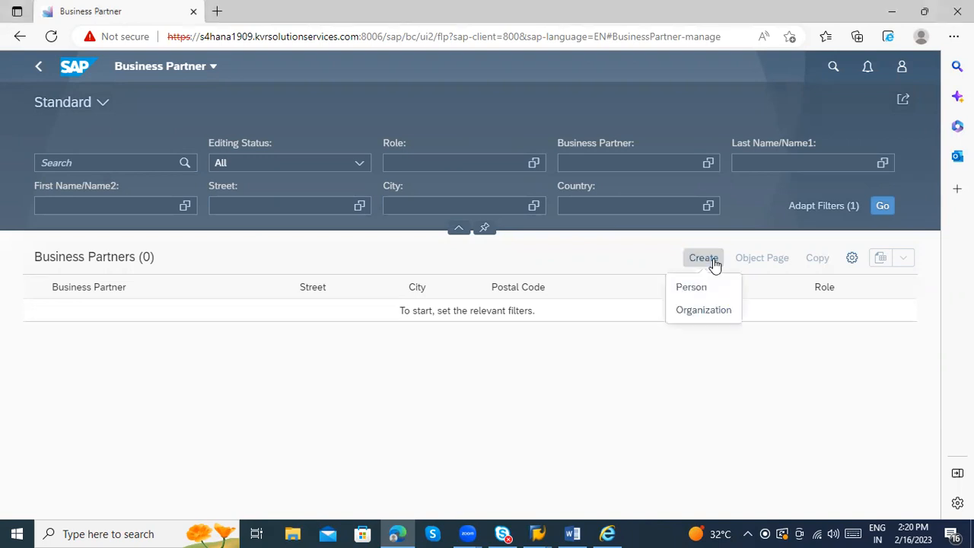
click(712, 312)
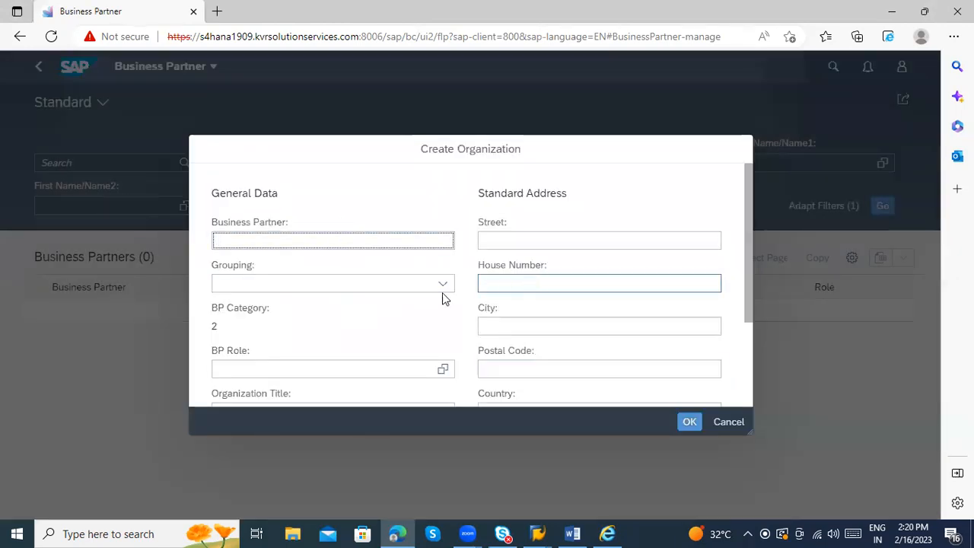
click(406, 287)
click(439, 286)
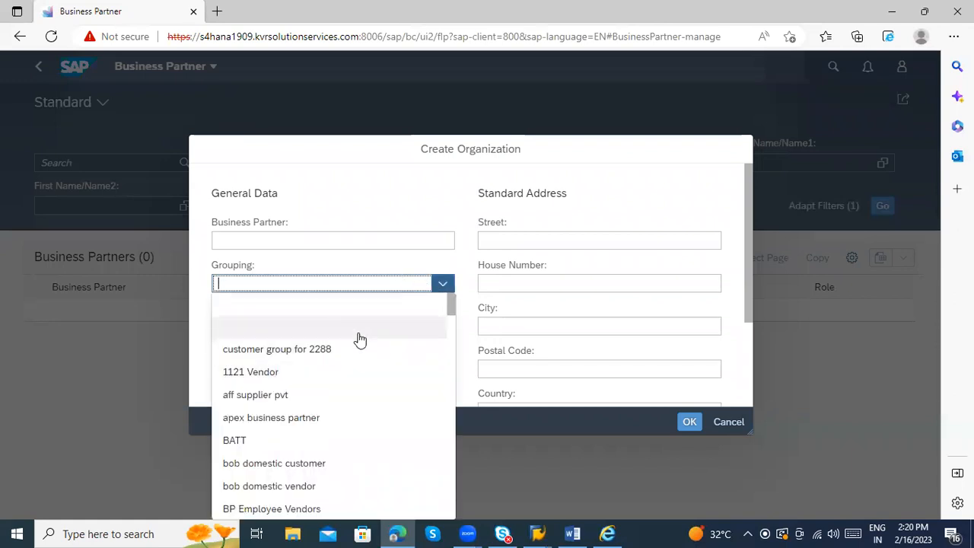
scroll(361, 339, down, 3)
scroll(361, 411, down, 15)
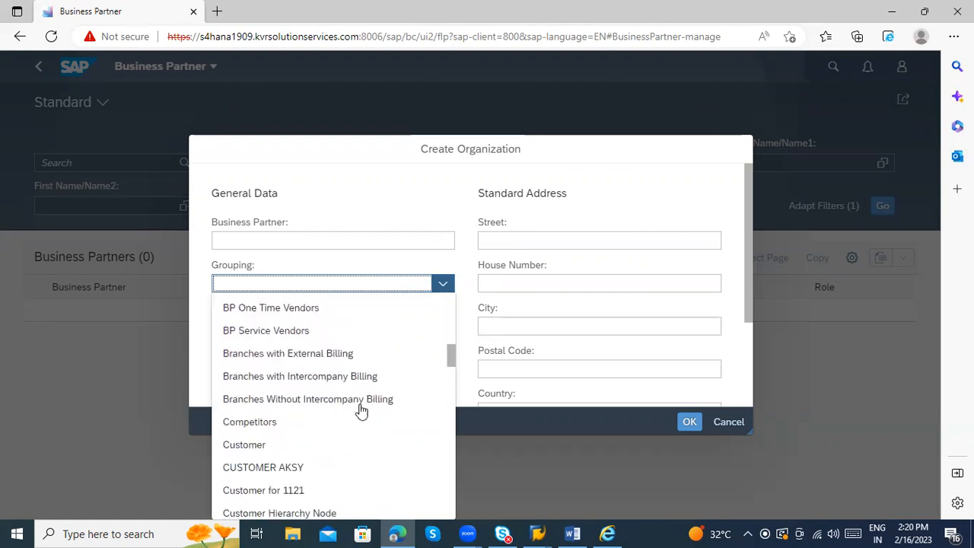
text(In)
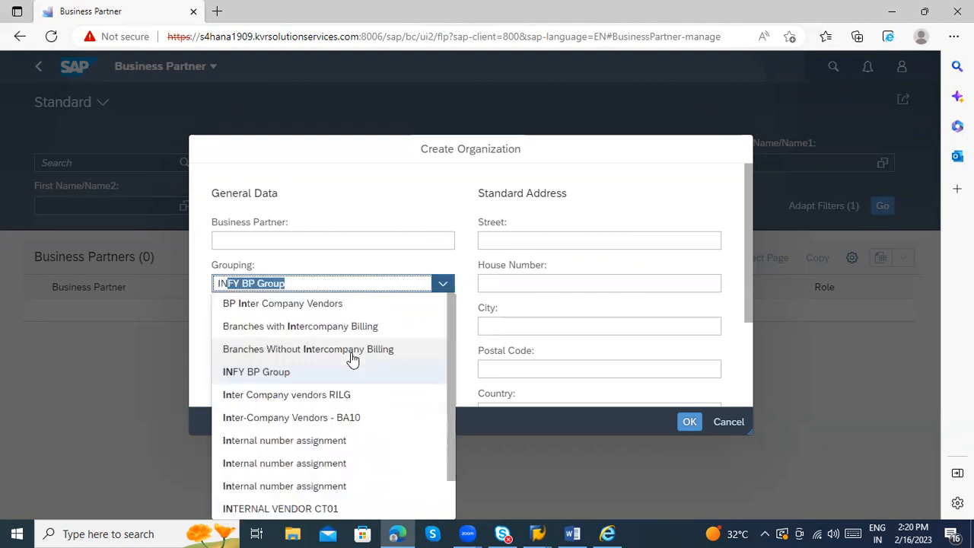
text(tr)
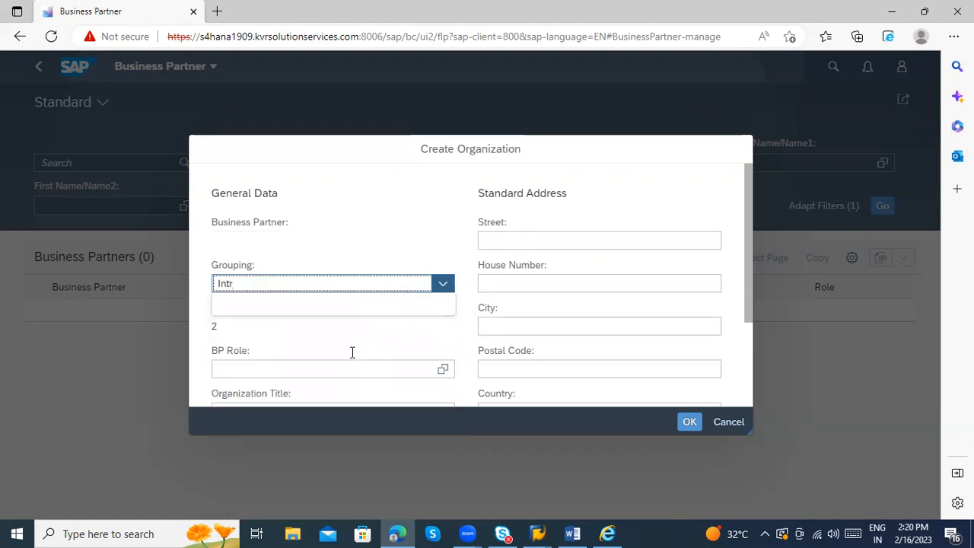
key(BackSpace)
key(BackSpace)
key(BackSpace)
key(BackSpace)
text(E)
key(BackSpace)
key(BackSpace)
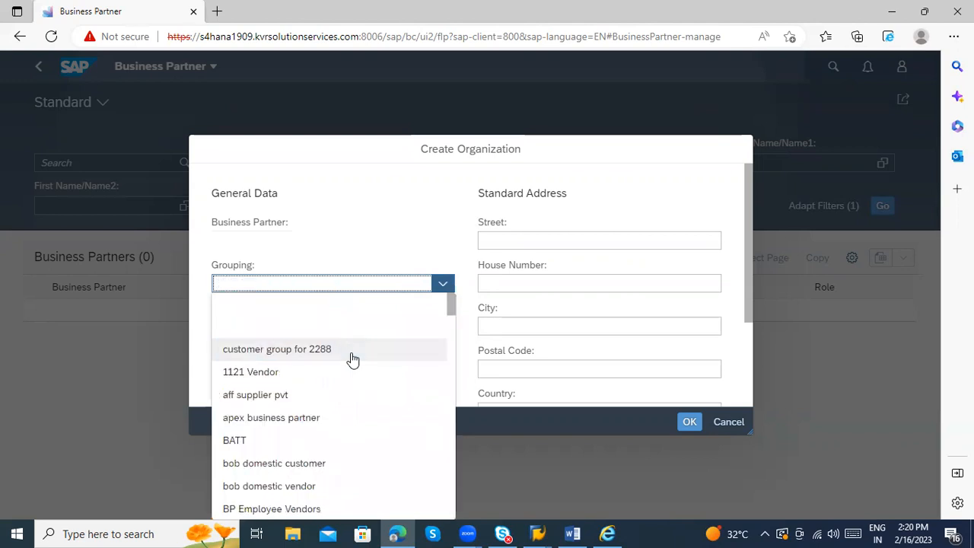
text(Internal number assignment)
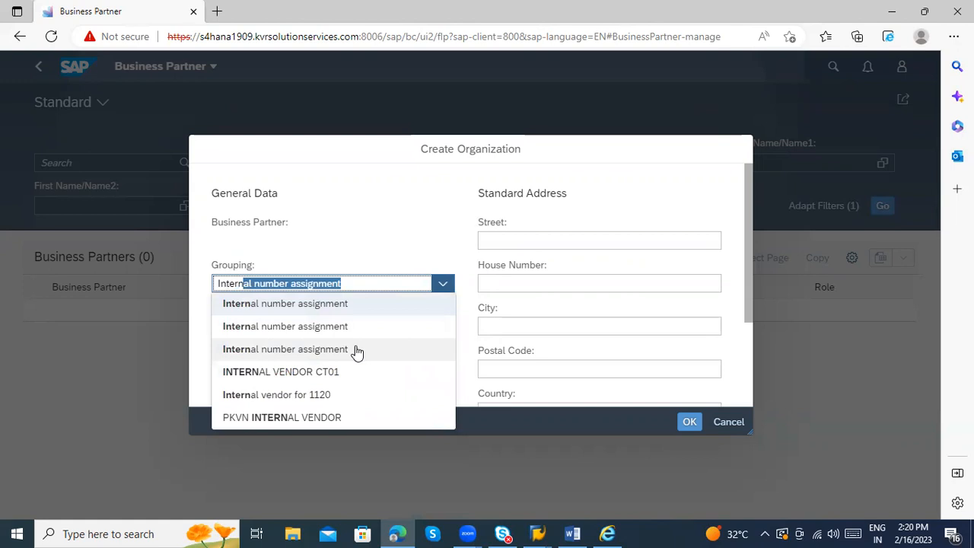
click(356, 348)
scroll(563, 282, down, 2)
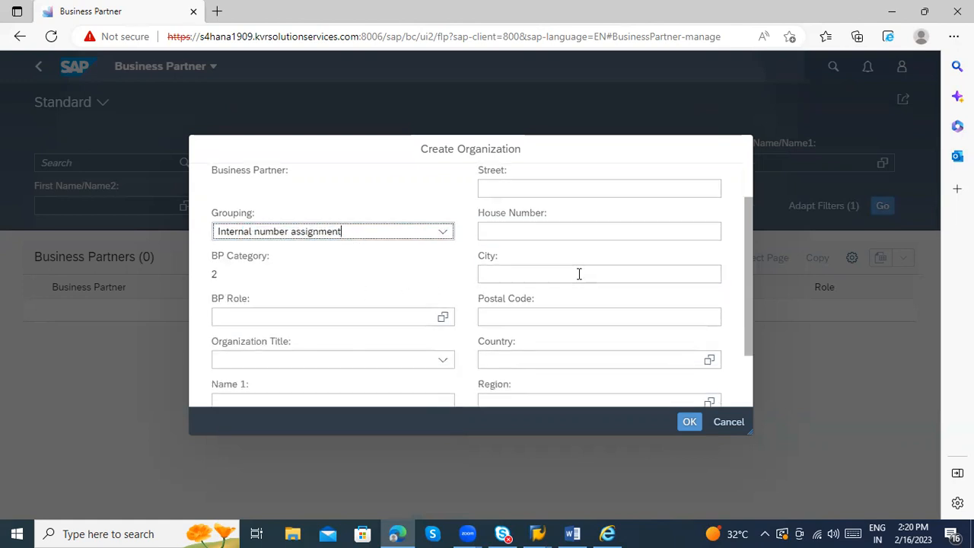
Step: Enter FLVN00 as the BP role
click(341, 297)
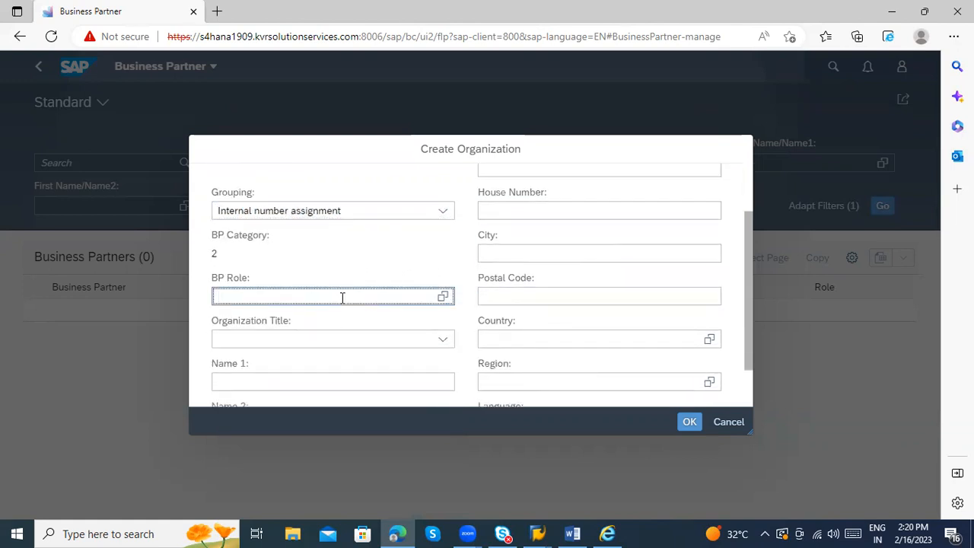
text(FLVN)
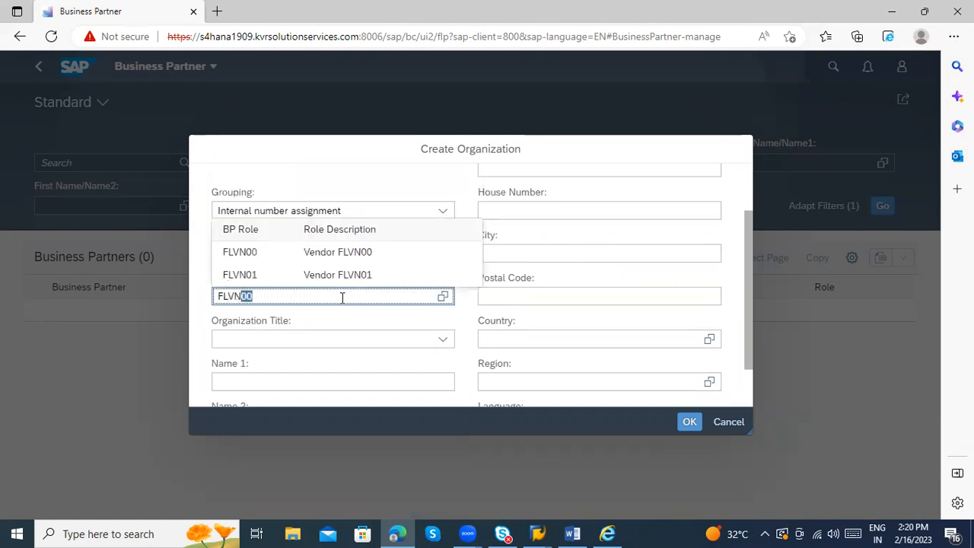
text(00)
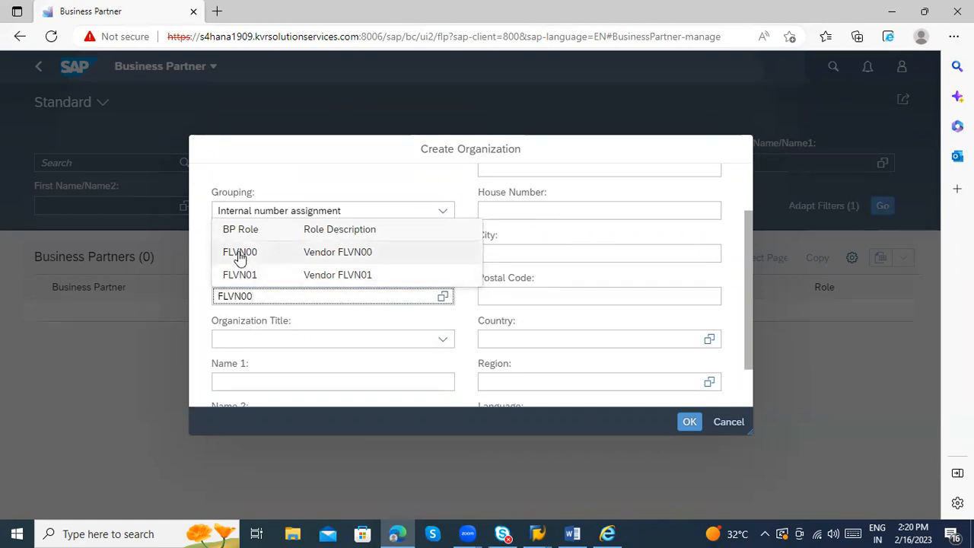
click(197, 254)
click(278, 298)
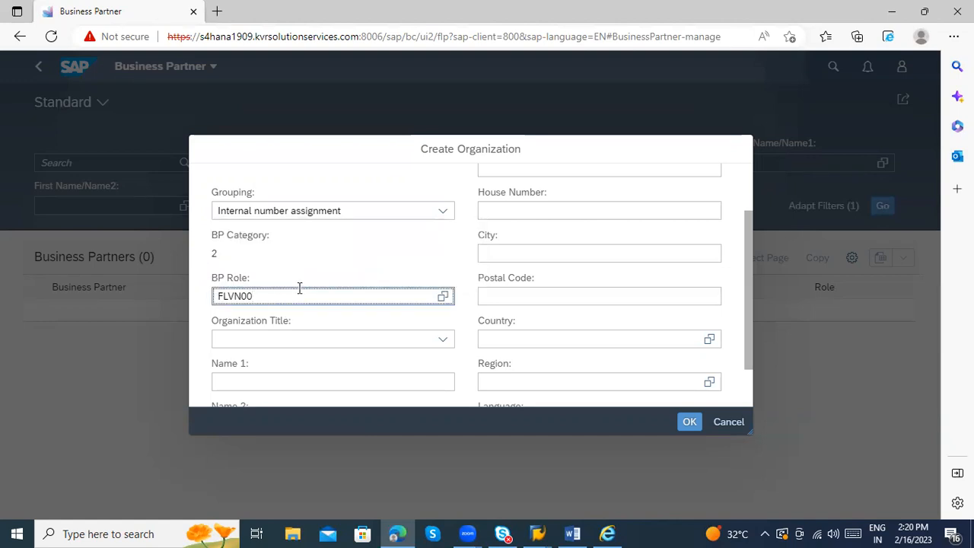
scroll(350, 301, down, 2)
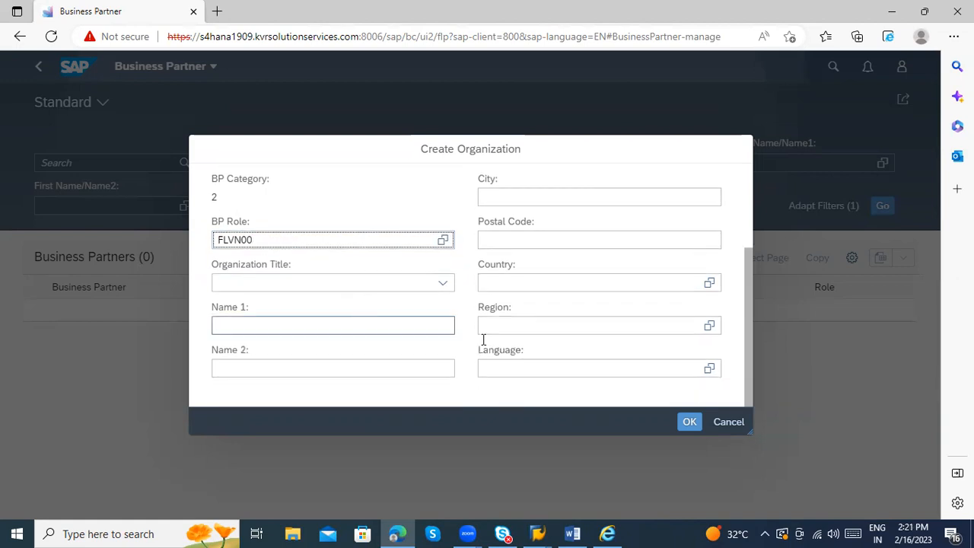
Step: Confirm with OK and check the grouping SKDD and category Organization (2) on the new page
click(682, 423)
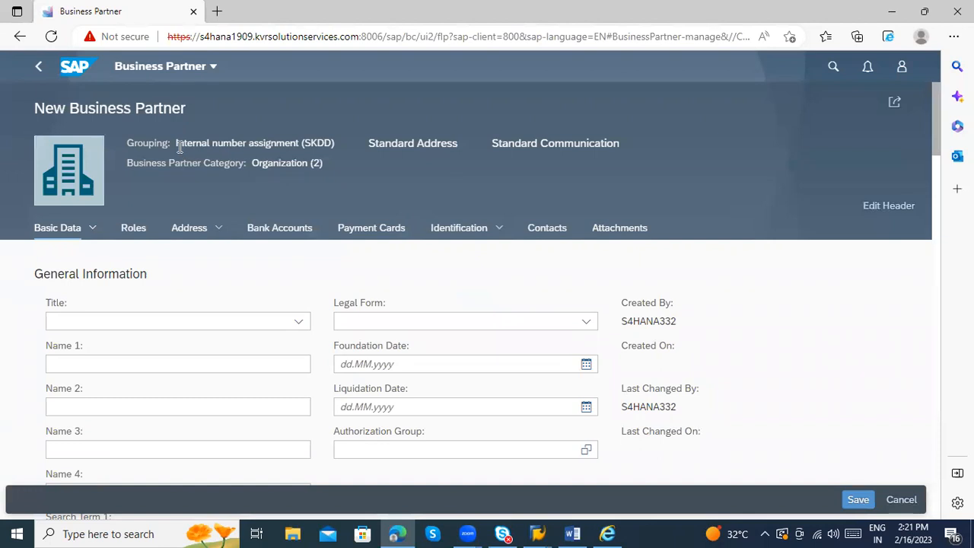
drag(180, 145, 301, 144)
click(303, 143)
triple_click(349, 163)
click(356, 175)
drag(333, 143, 224, 136)
click(371, 184)
scroll(316, 253, down, 1)
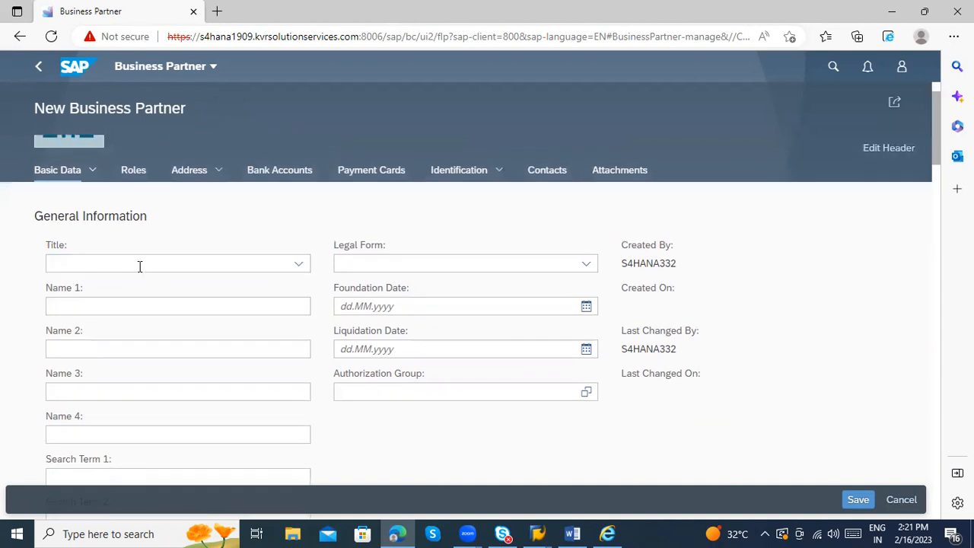
scroll(179, 252, down, 1)
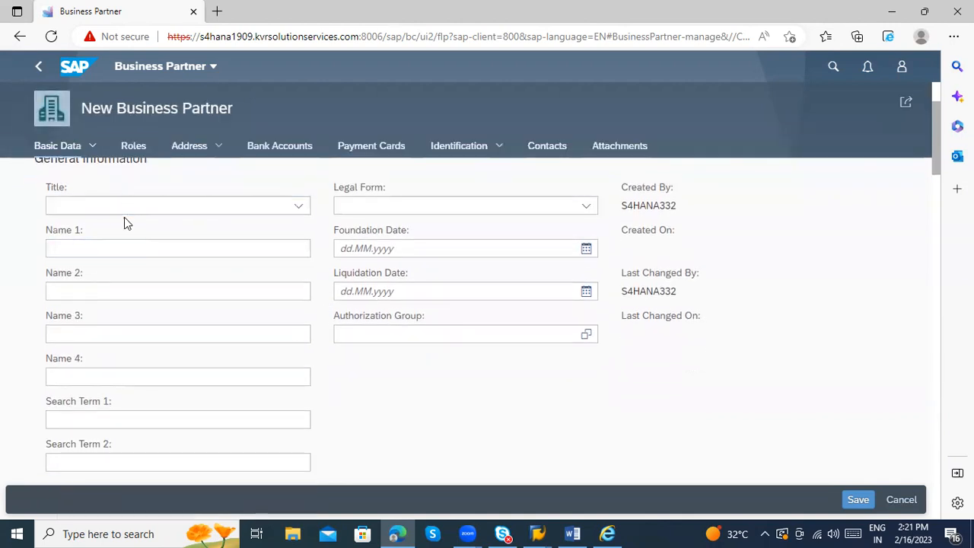
Step: Set the organization title to Company
click(121, 206)
click(297, 207)
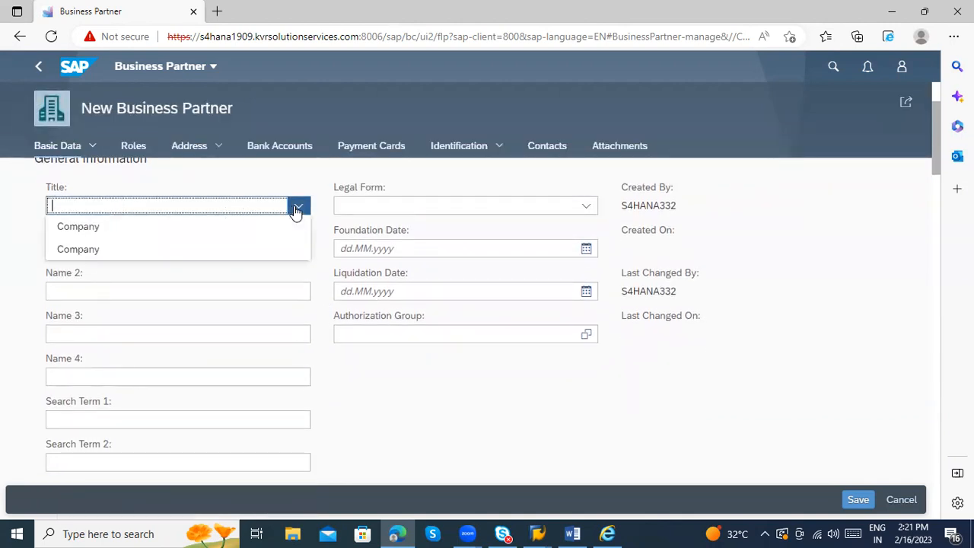
click(220, 226)
scroll(428, 250, up, 1)
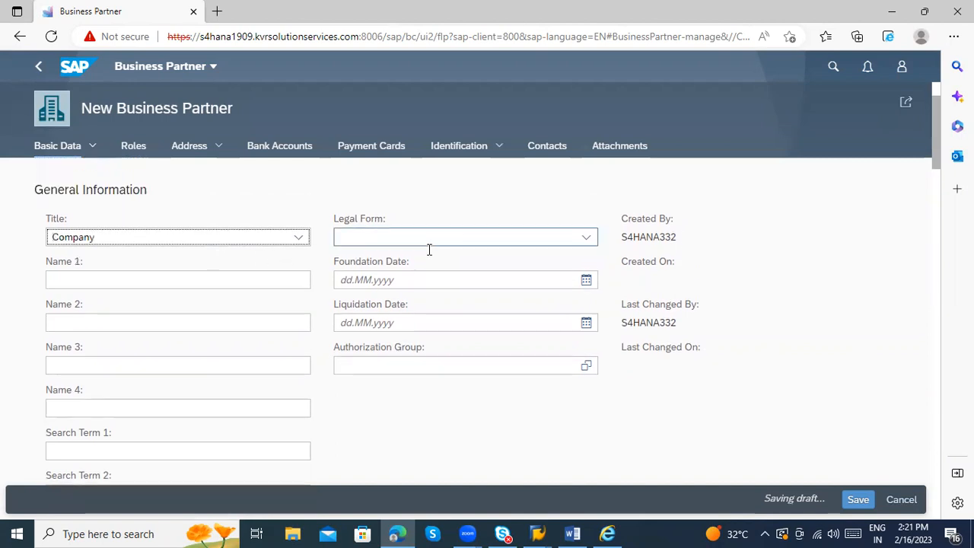
scroll(215, 284, down, 1)
Step: Enter Name 1 'Meenkashi Communications' and Search Term 1 'Meenakshi'
click(160, 245)
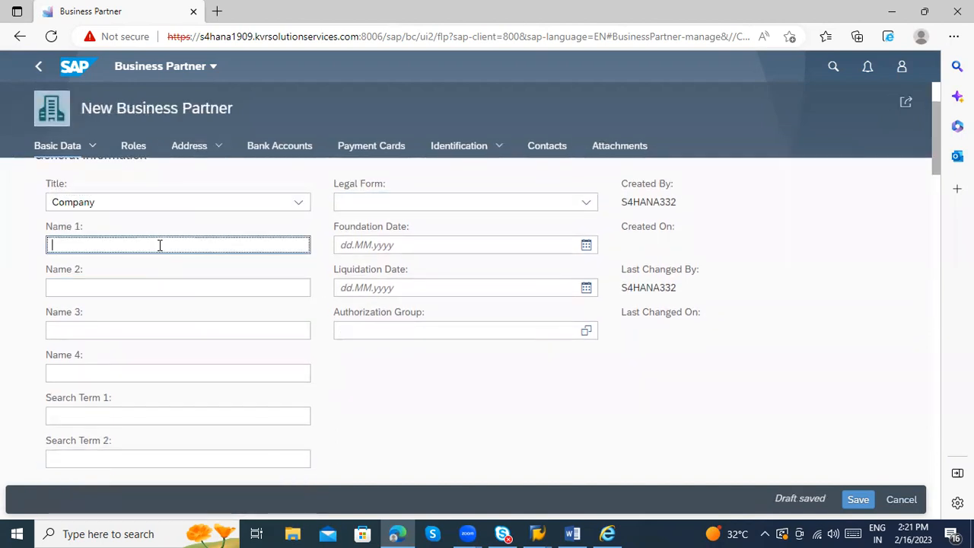
text(Meenkashi)
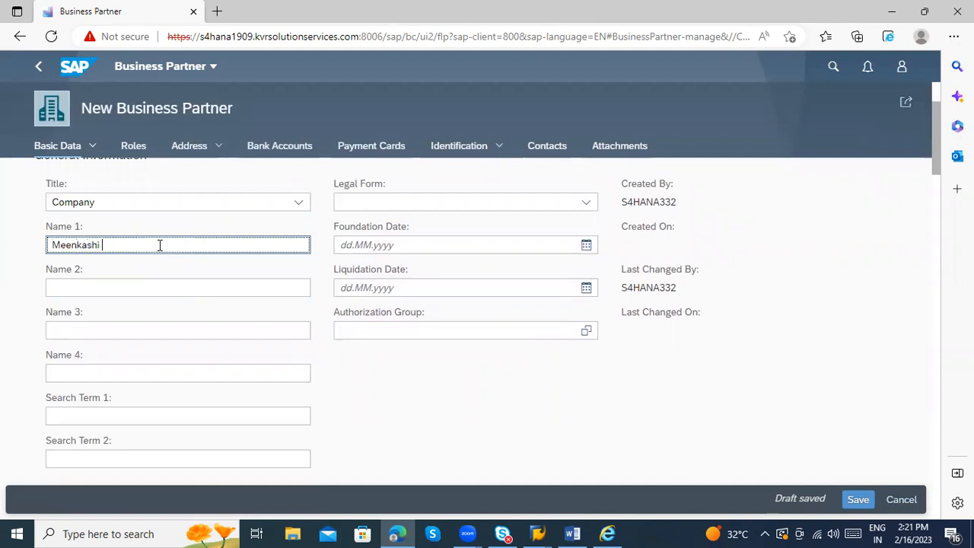
text( Towers)
key(BackSpace)
key(BackSpace)
key(BackSpace)
key(BackSpace)
key(BackSpace)
key(BackSpace)
key(BackSpace)
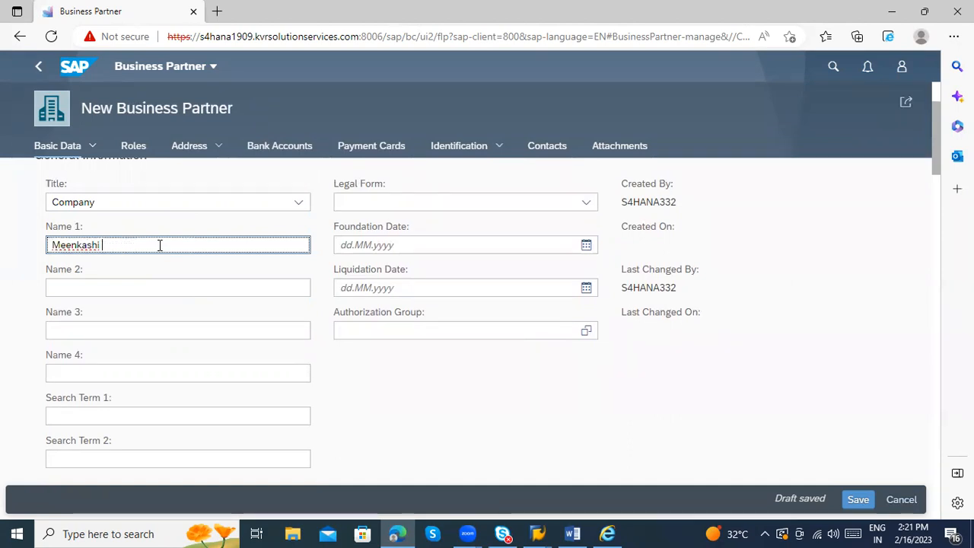
text(Communications)
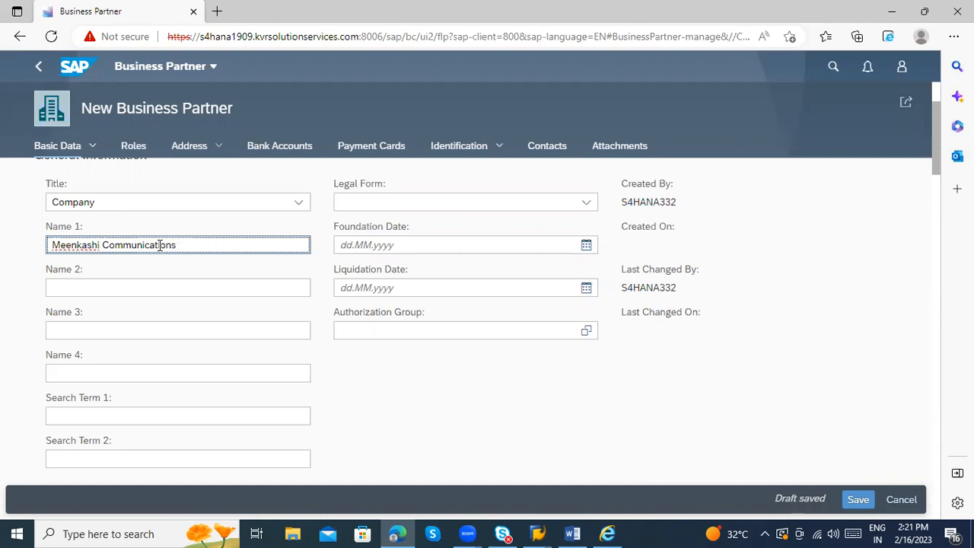
scroll(491, 411, down, 3)
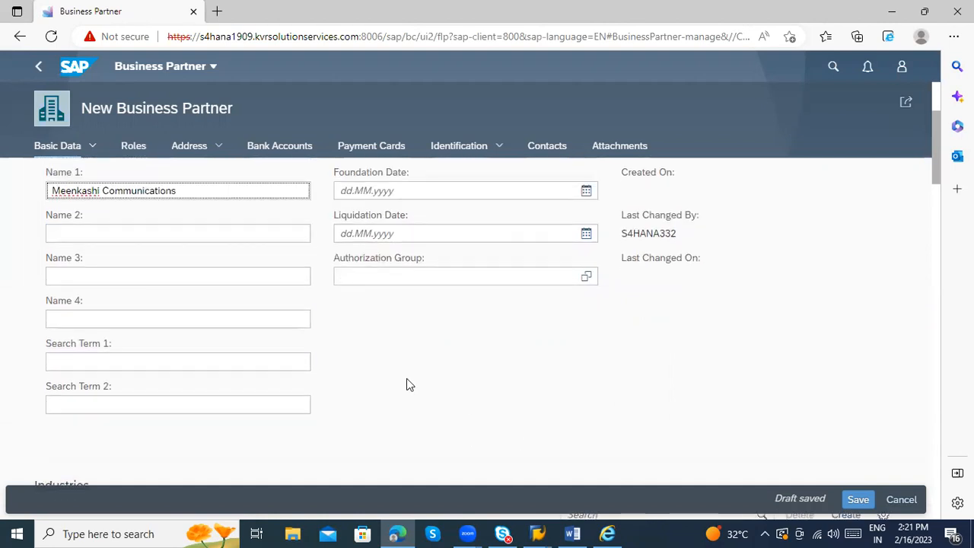
click(214, 347)
click(183, 306)
text(Meenakshi)
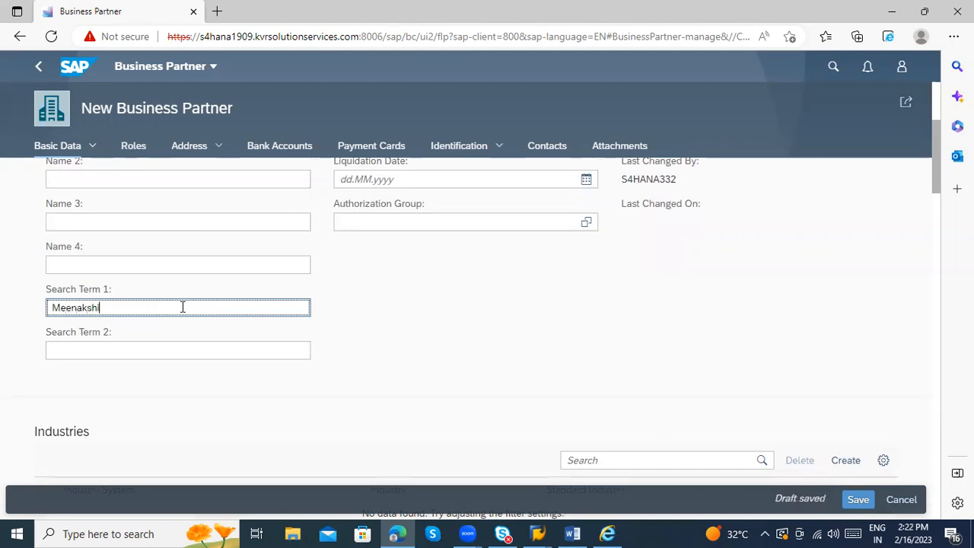
scroll(182, 308, down, 3)
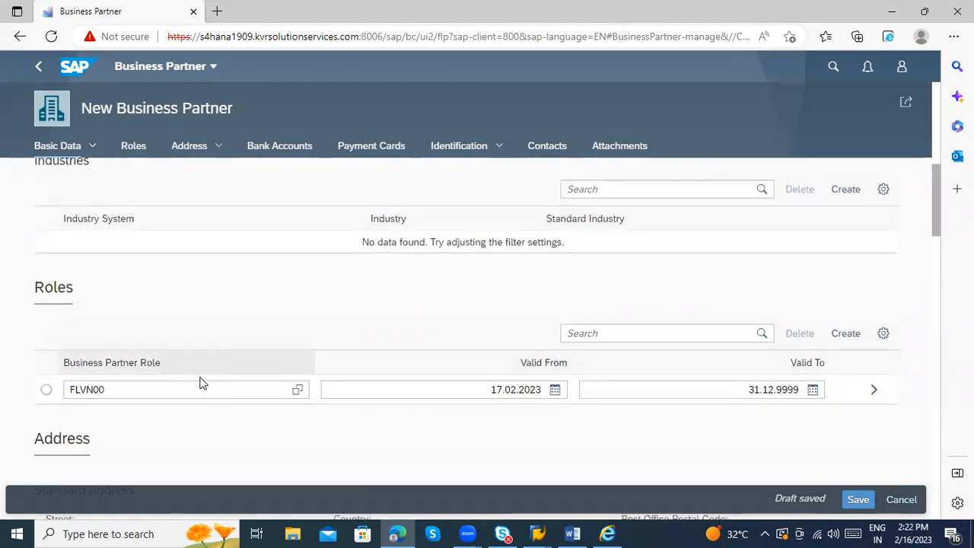
Step: Set the standard address country to India and post office postal code 500054, then search regions
scroll(56, 315, down, 2)
scroll(153, 323, down, 1)
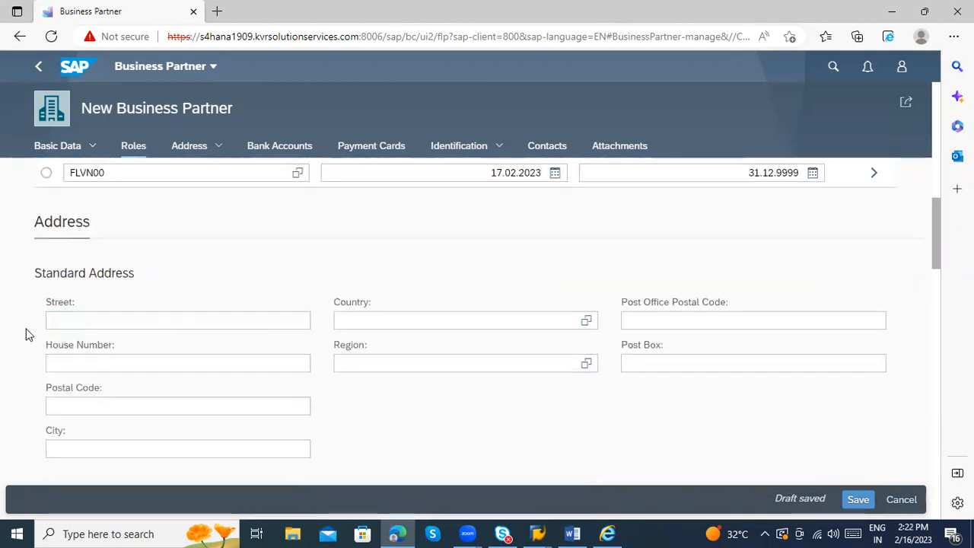
click(135, 318)
click(438, 320)
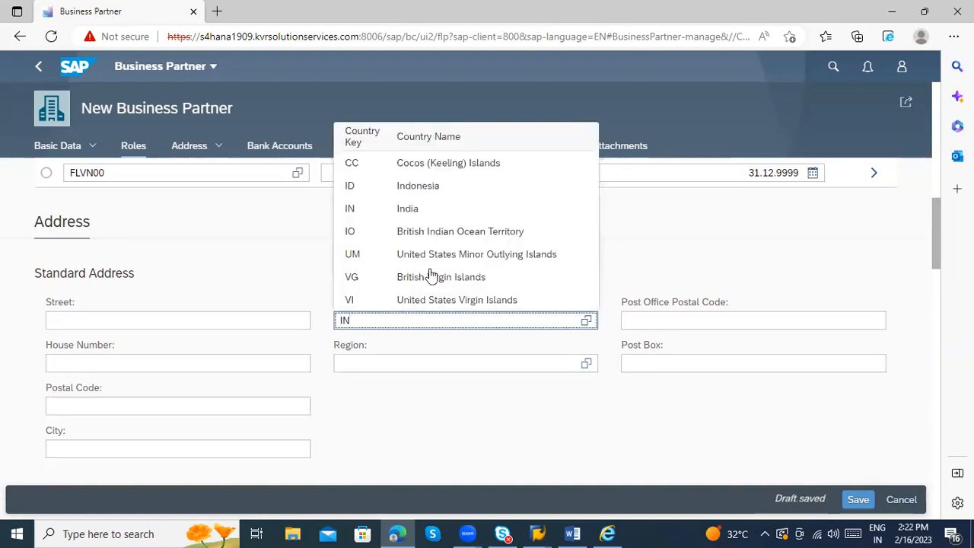
click(419, 208)
click(679, 322)
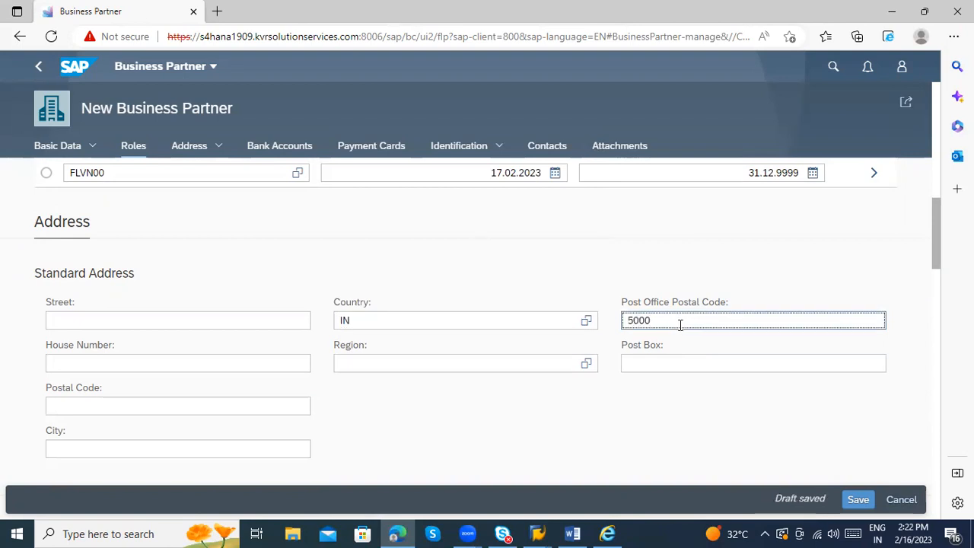
text(500054)
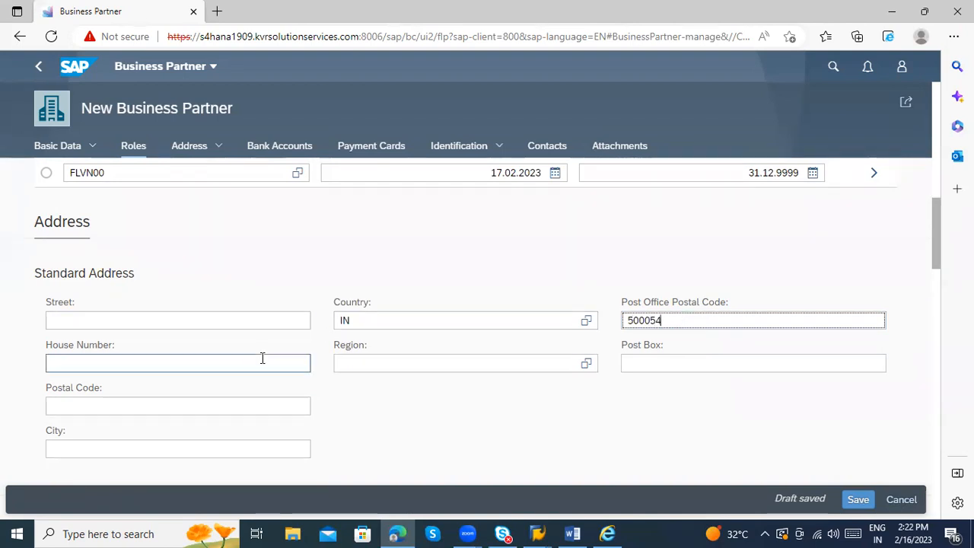
click(339, 364)
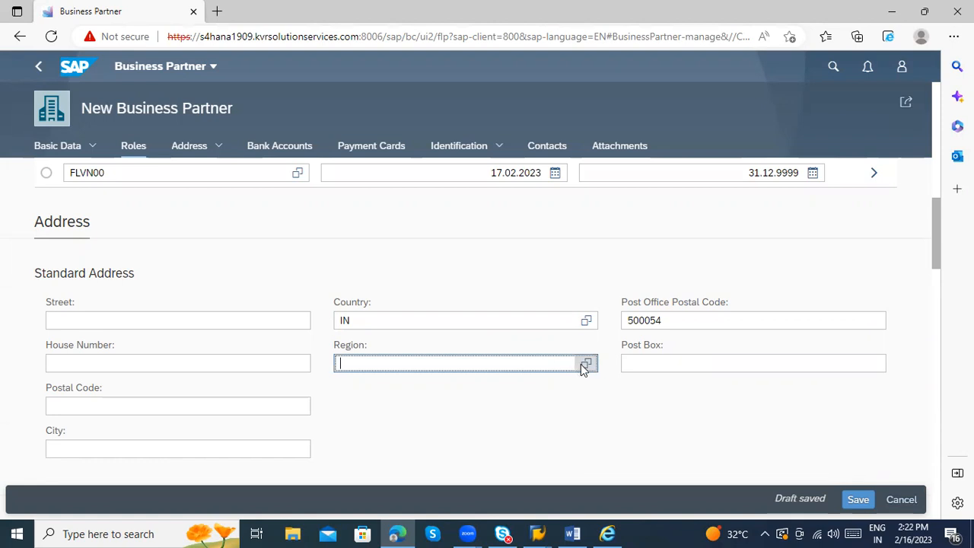
click(584, 366)
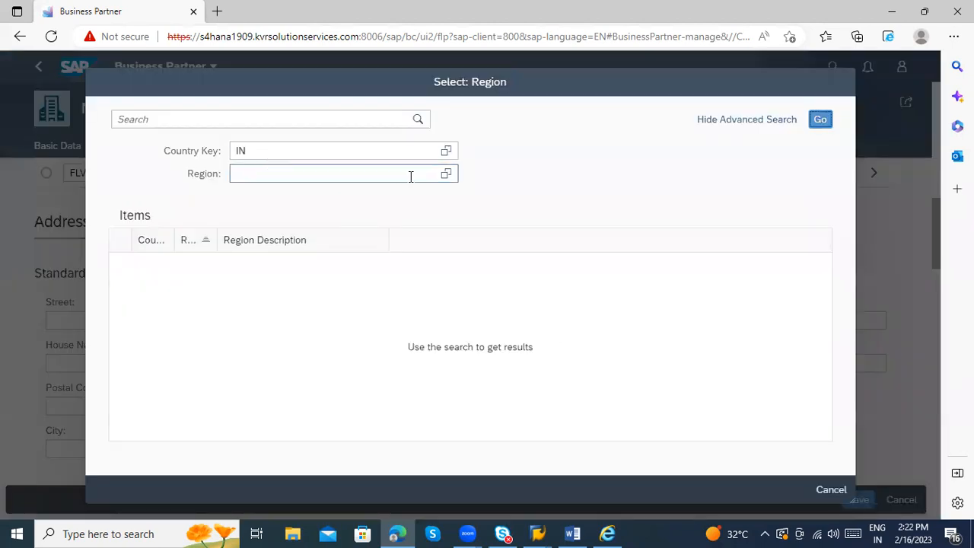
Step: Filter the Region value help to equal 10 and pick Karnataka from the results
click(446, 173)
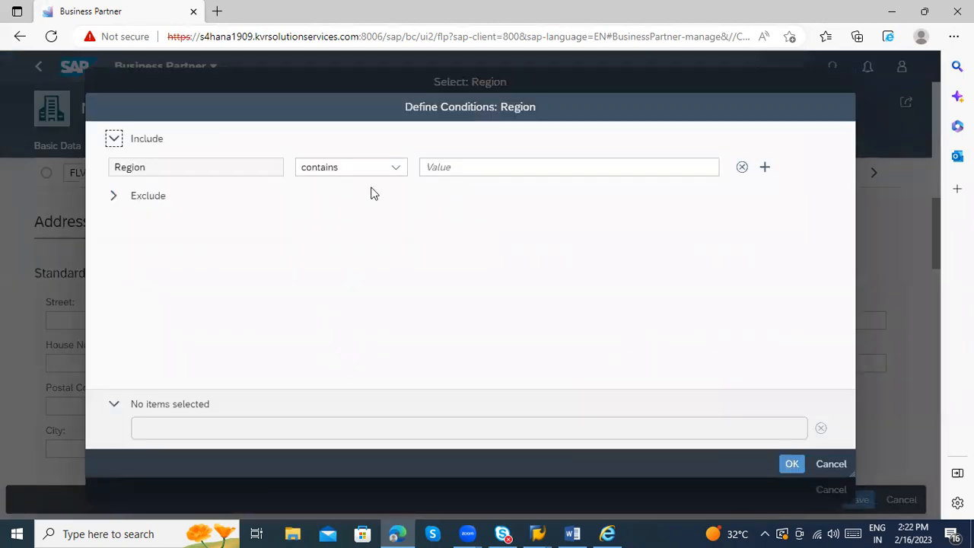
click(363, 173)
click(362, 210)
click(478, 168)
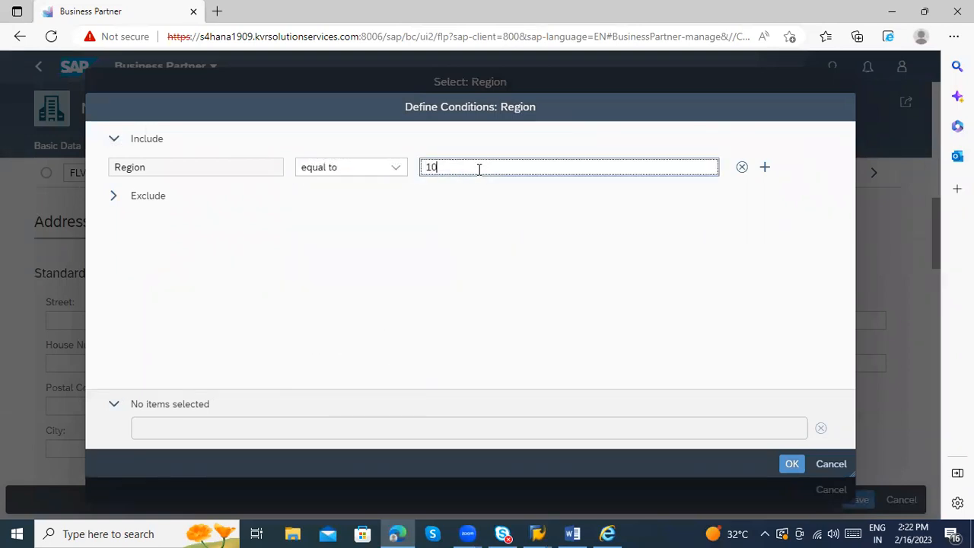
click(791, 463)
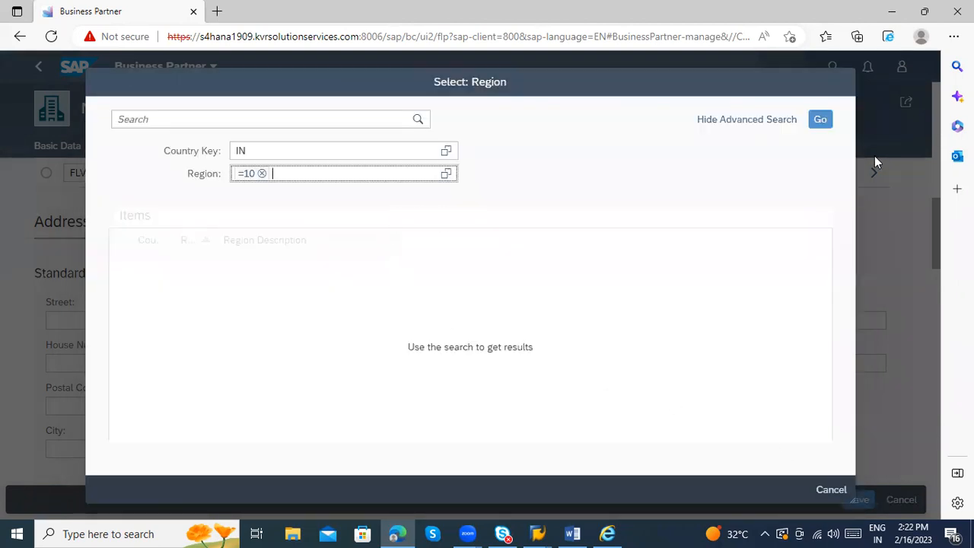
click(820, 120)
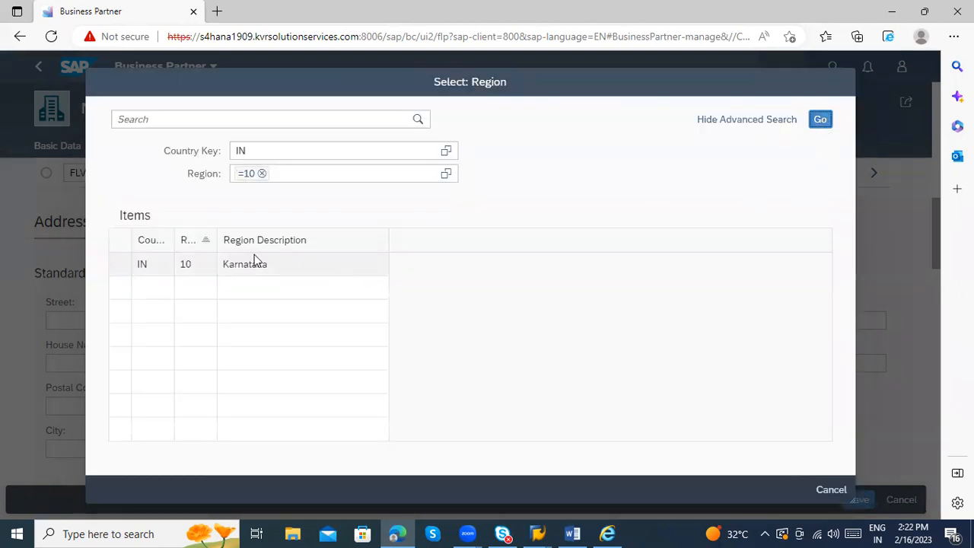
click(240, 264)
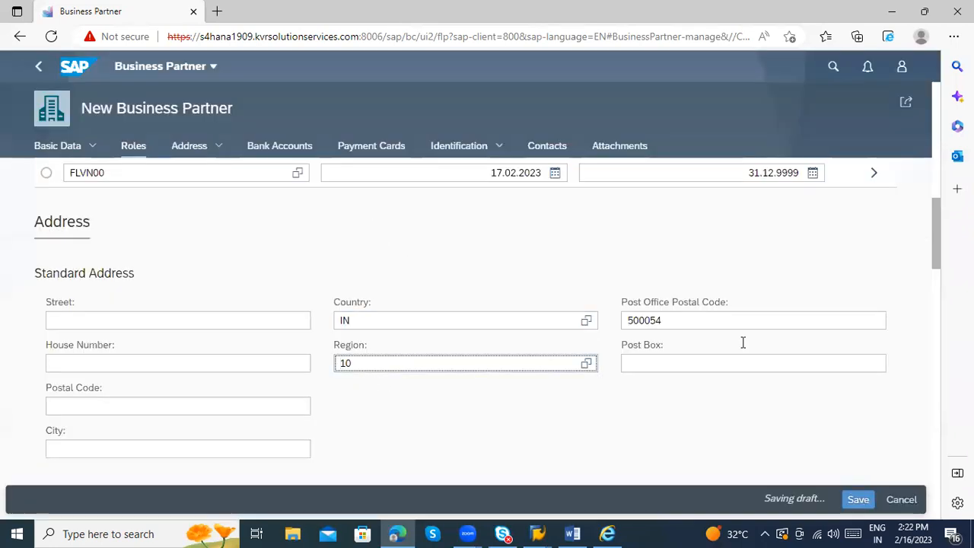
Step: Copy the Post Office Postal Code value 500054 into the Postal Code field
click(645, 327)
click(742, 363)
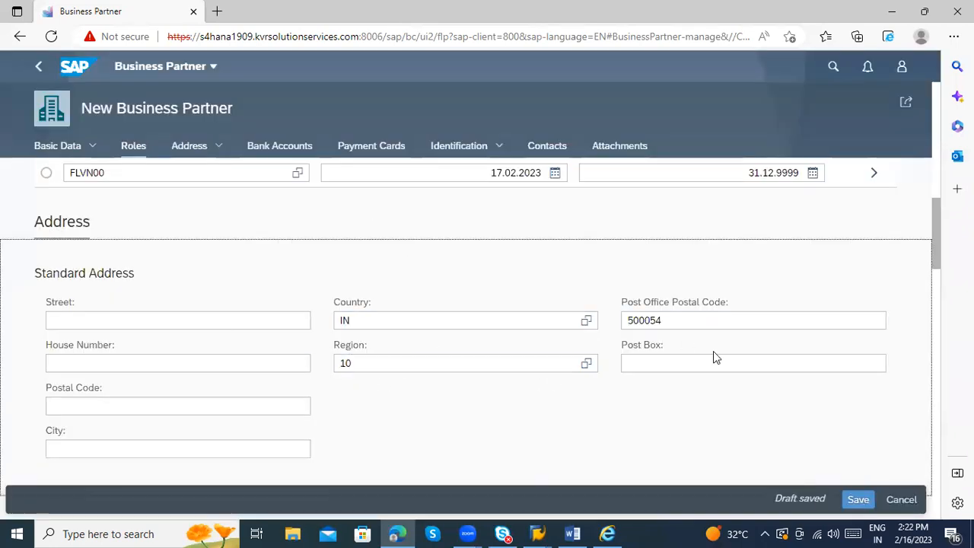
scroll(152, 380, down, 1)
click(137, 350)
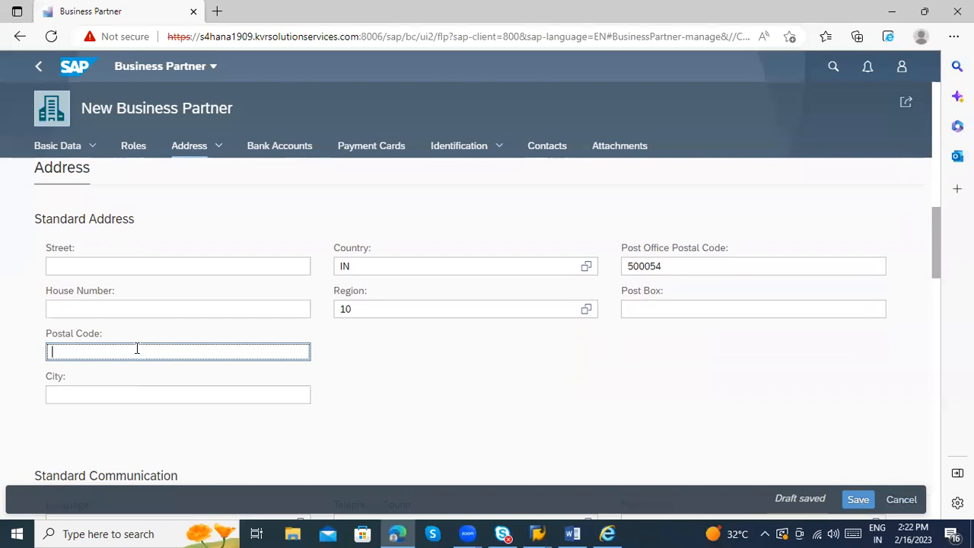
drag(675, 267, 618, 269)
key(ctrl+c)
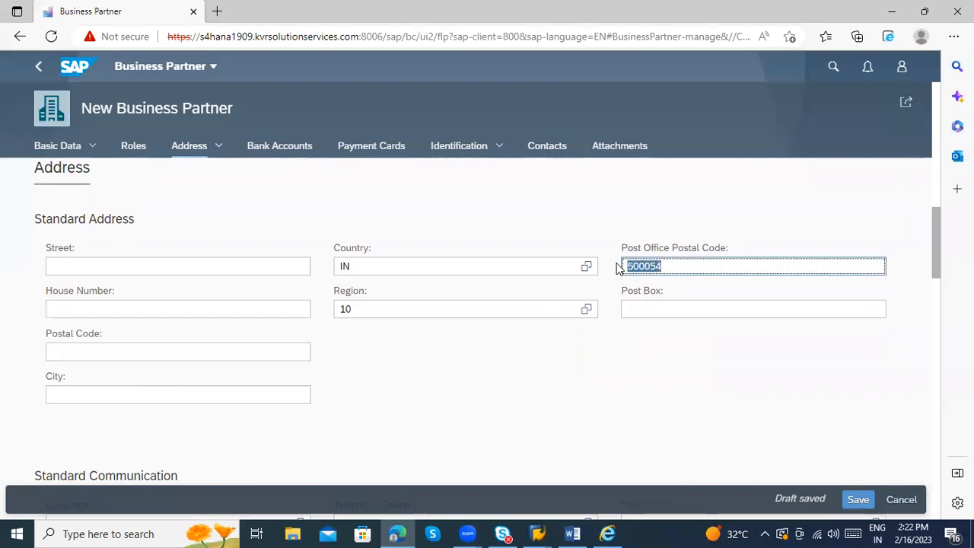
click(221, 351)
key(ctrl+v)
Step: Enter City 'Bangalore' and correct the digits in the Postal Code and Post Office Postal Code fields
scroll(185, 378, down, 1)
click(187, 341)
text(Bangalore)
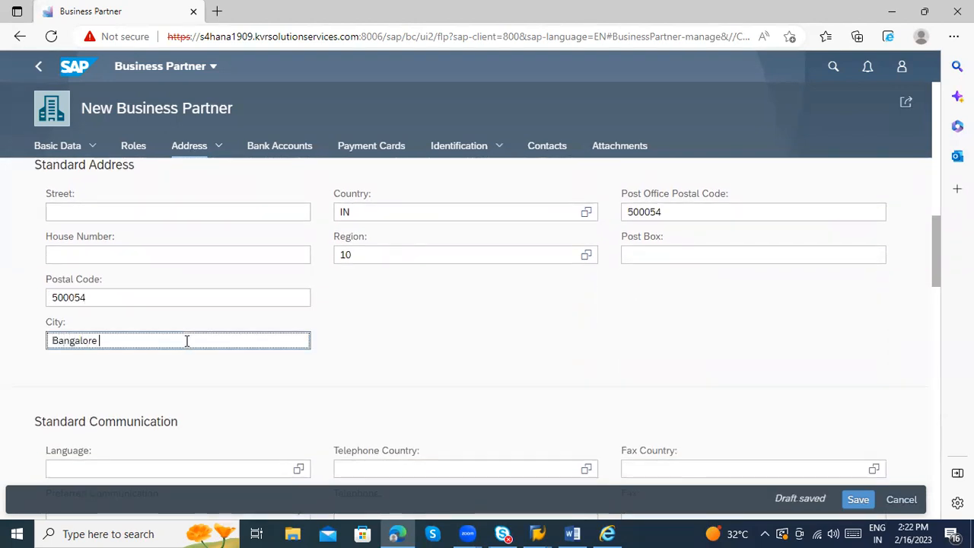
click(130, 300)
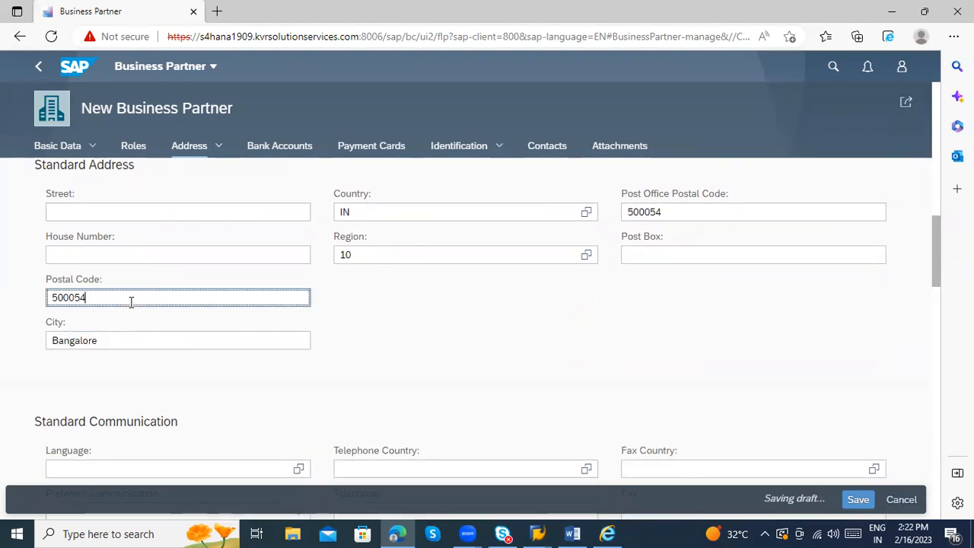
key(BackSpace)
key(BackSpace)
key(BackSpace)
key(BackSpace)
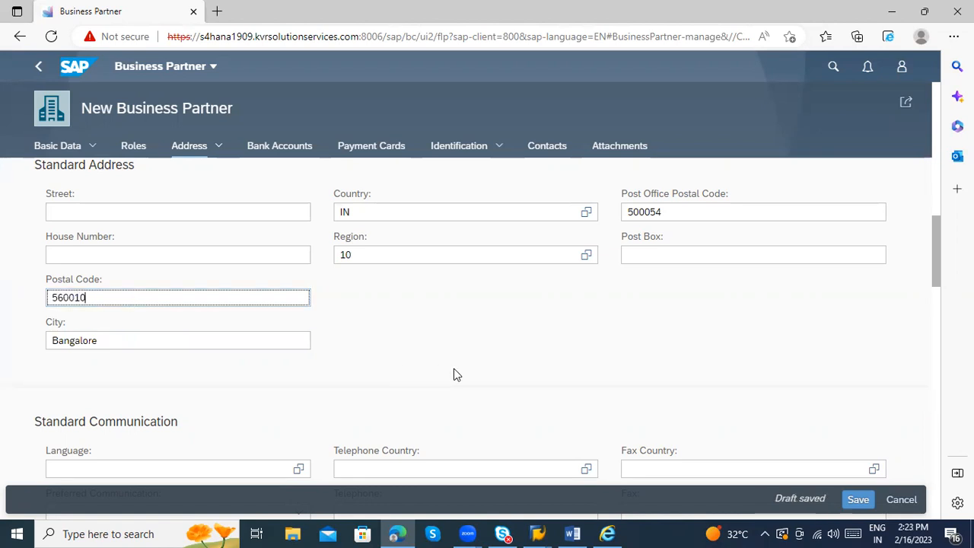
scroll(455, 374, up, 1)
click(689, 266)
key(BackSpace)
key(BackSpace)
key(BackSpace)
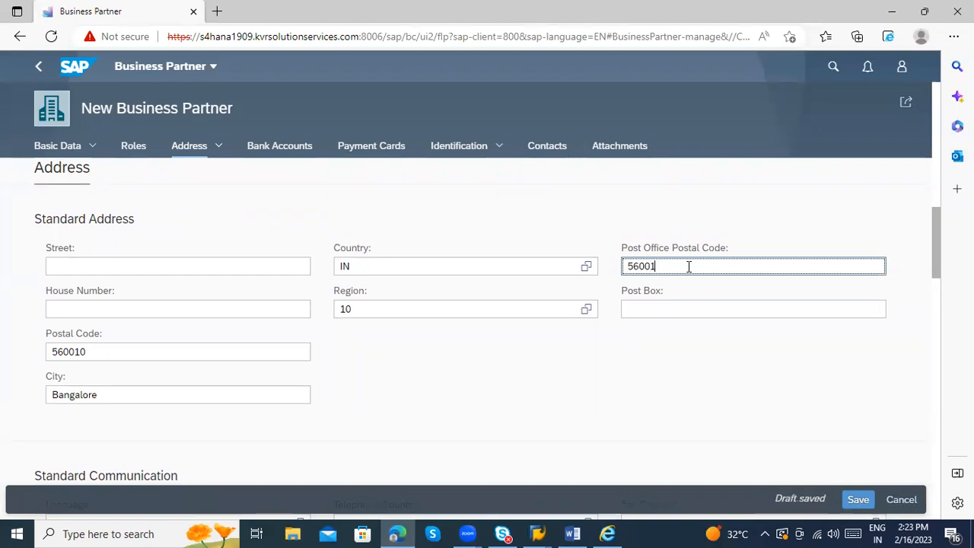
scroll(541, 305, down, 4)
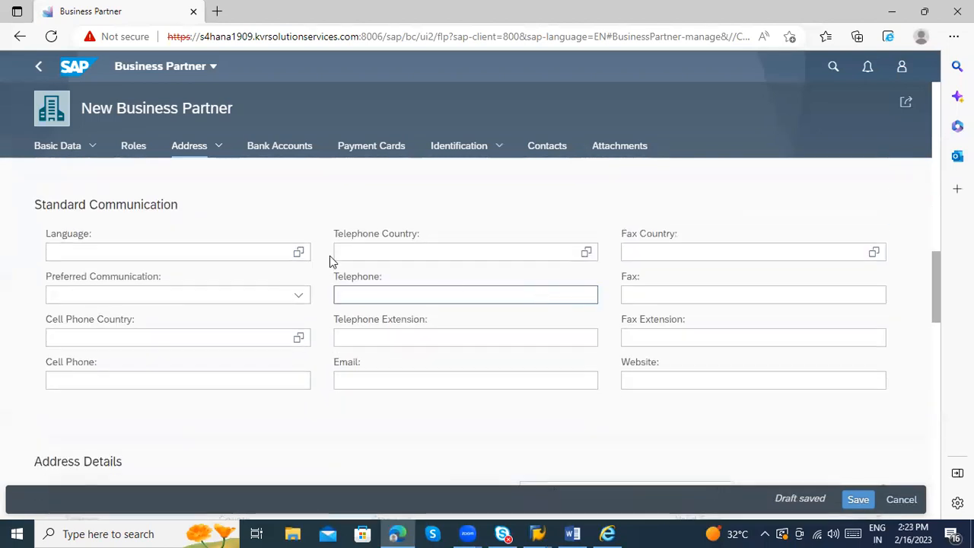
Step: Choose EN (English) as the communication language
click(249, 252)
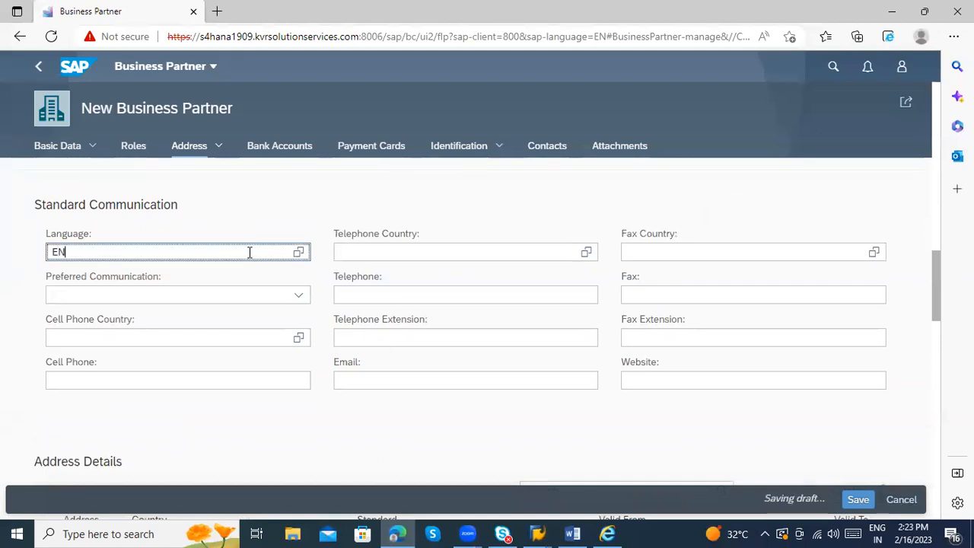
click(228, 310)
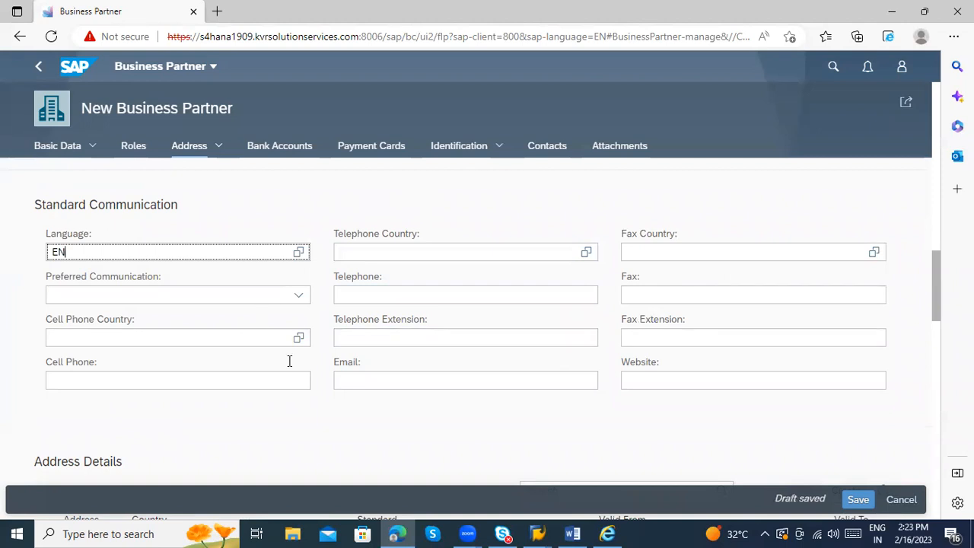
scroll(289, 360, down, 2)
scroll(303, 369, down, 1)
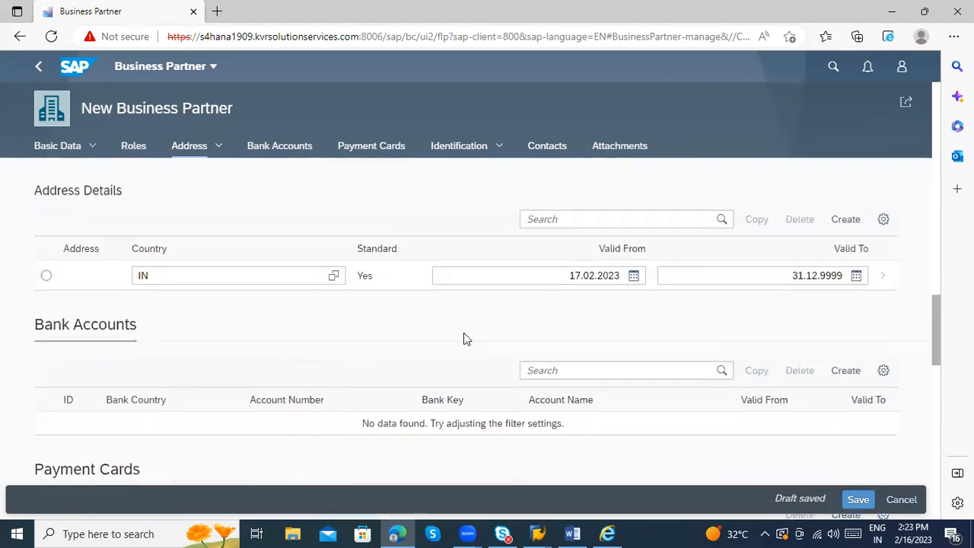
Step: Scroll through the form and jump to the Address, Bank Accounts and Contacts sections
scroll(411, 335, down, 2)
scroll(430, 331, down, 3)
scroll(436, 340, down, 6)
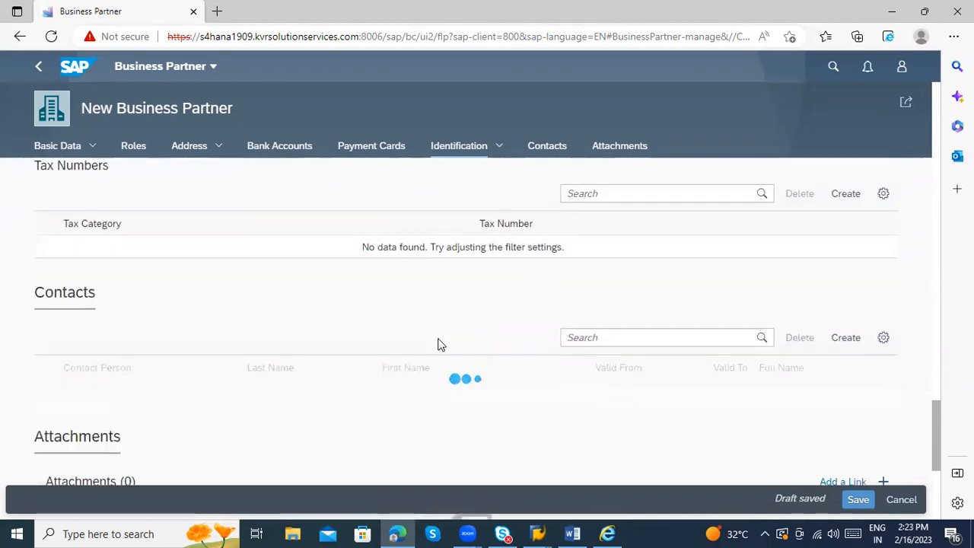
scroll(300, 337, up, 10)
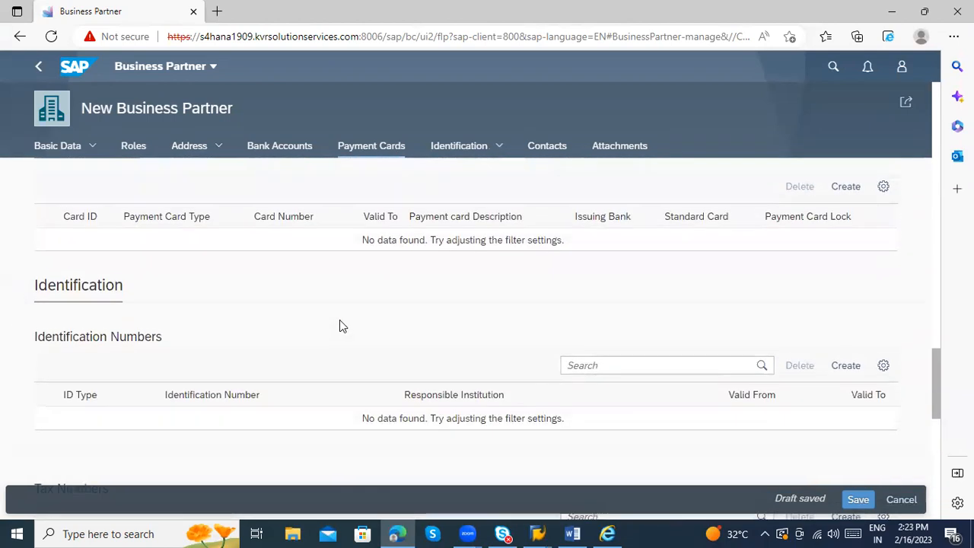
scroll(361, 325, up, 12)
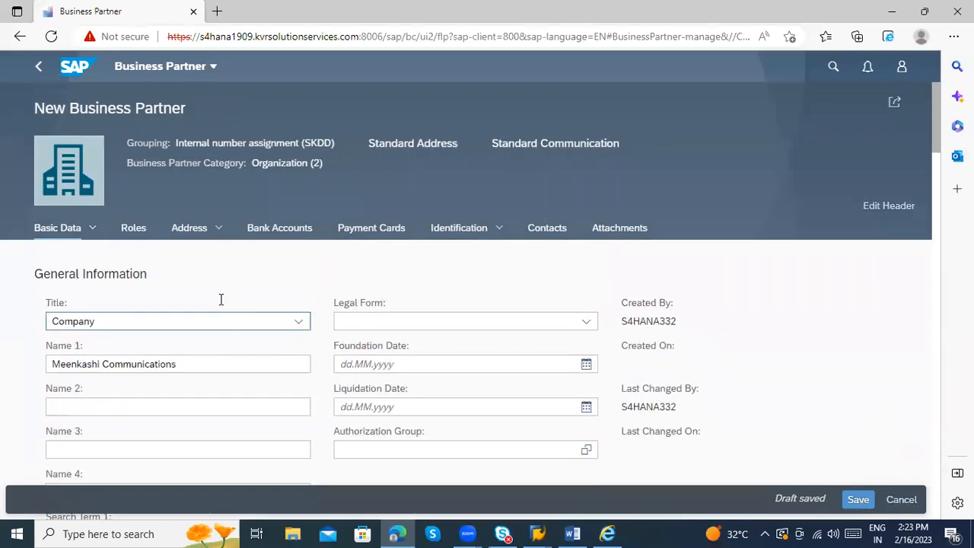
click(193, 232)
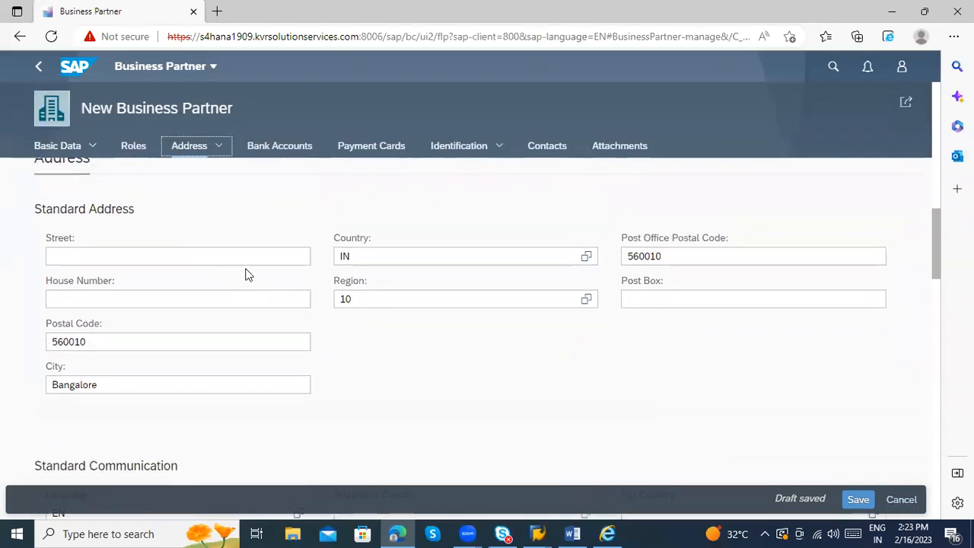
click(281, 148)
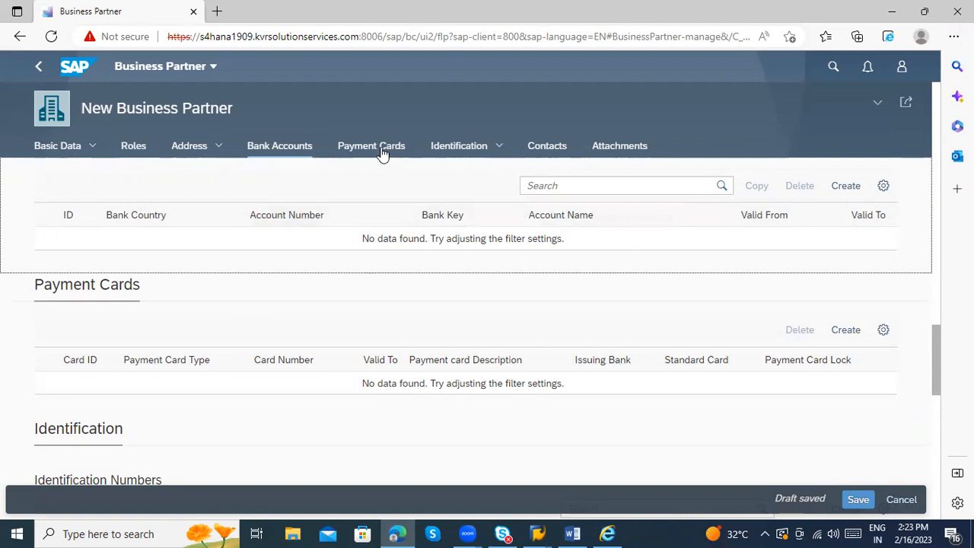
click(543, 149)
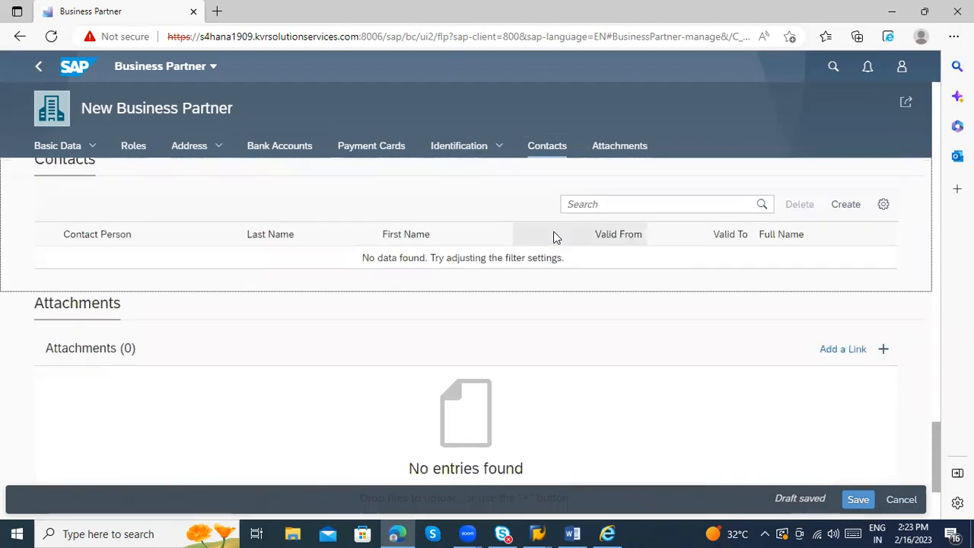
Step: Return to the top of the form and save the business partner
scroll(365, 372, down, 3)
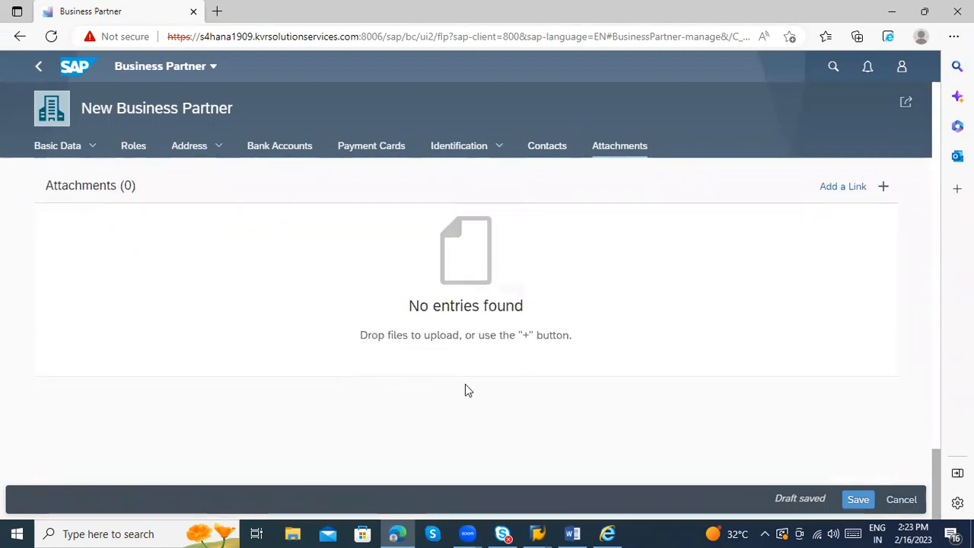
scroll(465, 386, up, 10)
scroll(511, 378, up, 15)
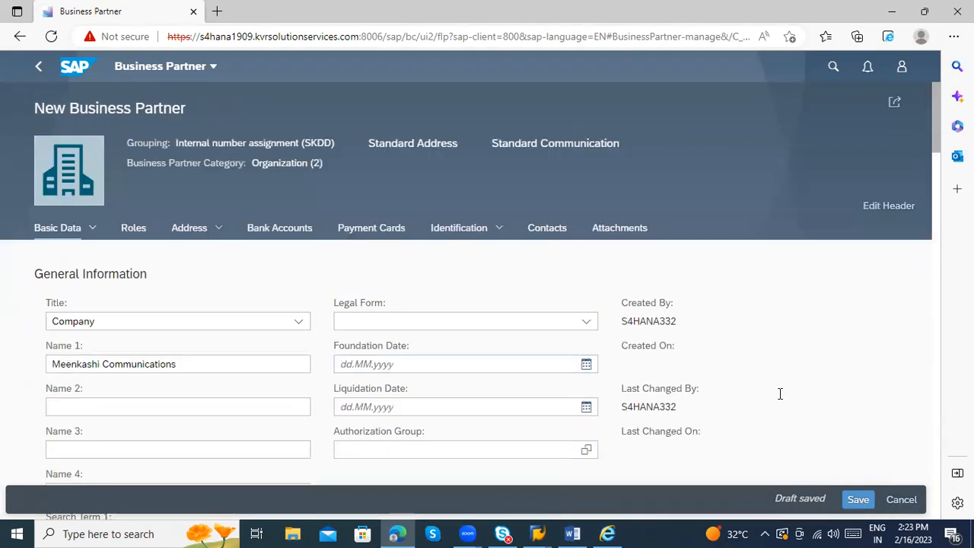
click(856, 501)
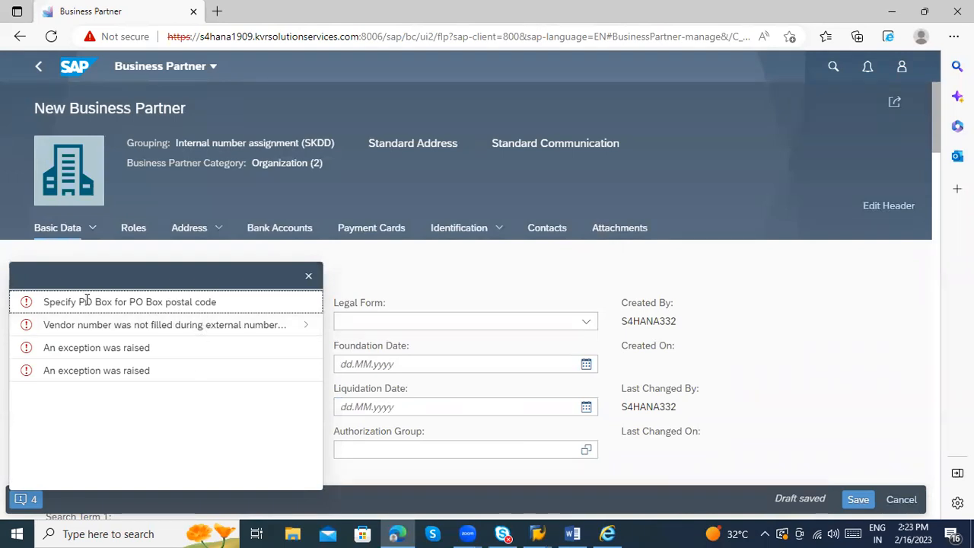
Step: Read the save errors, including 'Specify PO Box for PO Box postal code', close them, and scroll to Standard Address
drag(57, 301, 147, 307)
click(306, 276)
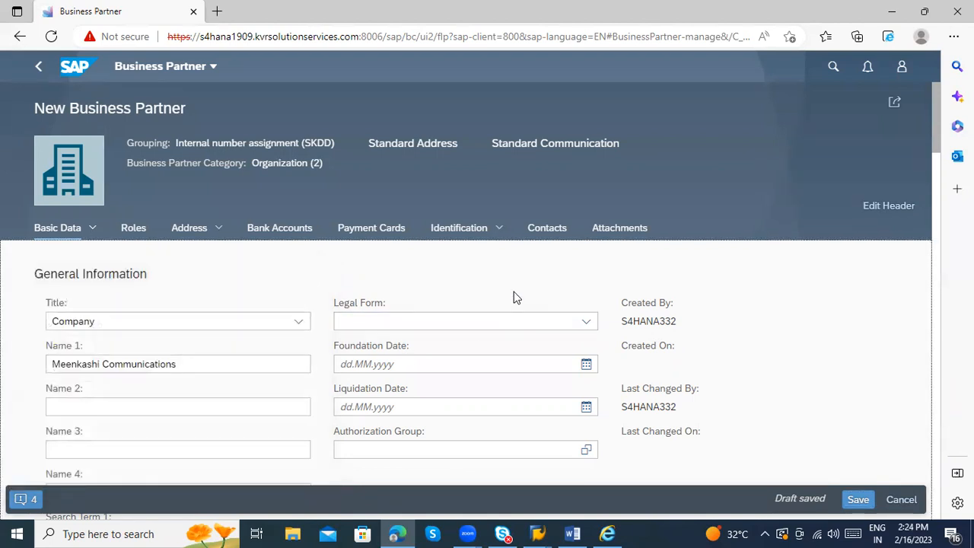
scroll(515, 297, down, 5)
scroll(487, 316, down, 5)
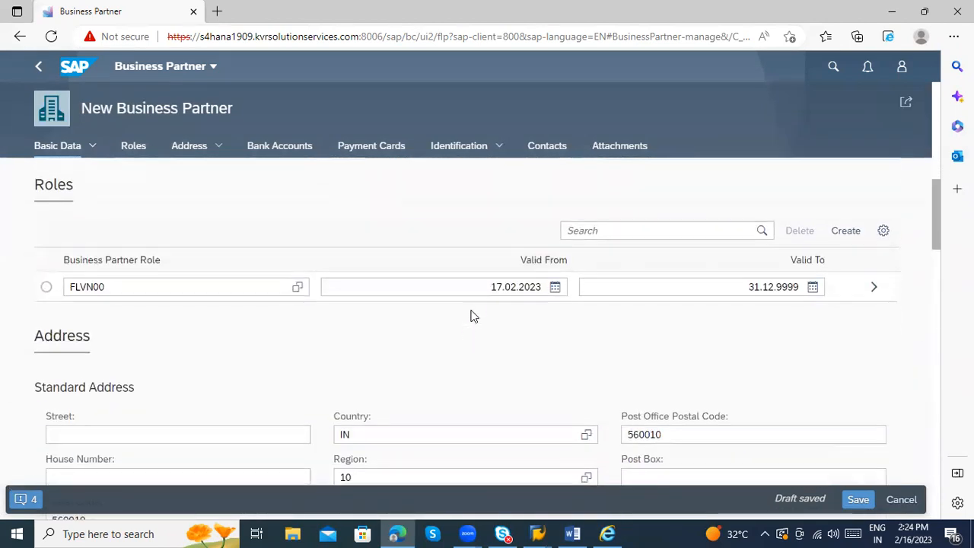
scroll(472, 342, down, 1)
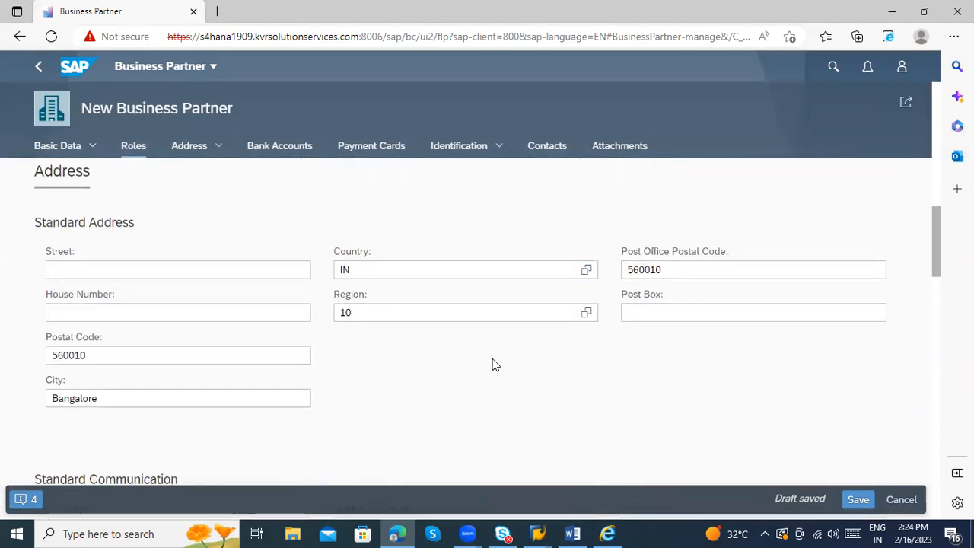
Step: Enter Post Box 560010, save again, and dismiss the three remaining errors
click(638, 314)
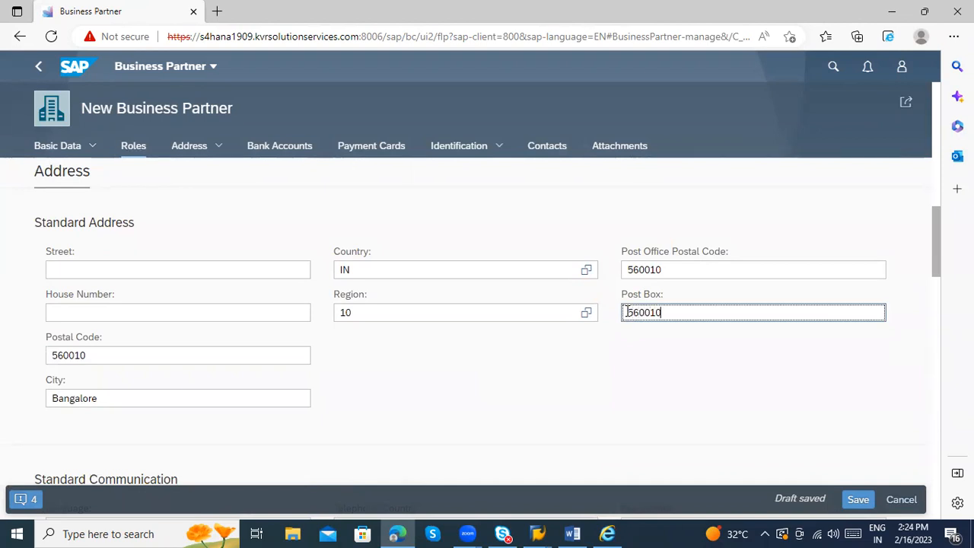
click(847, 500)
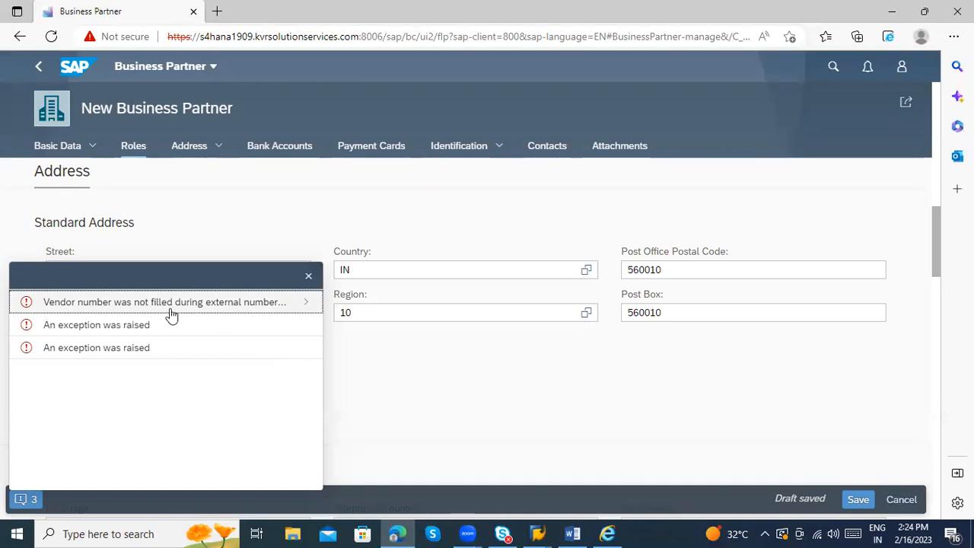
click(307, 278)
Step: Scroll through the draft and jump to the General Information subsection of basic data
scroll(437, 359, up, 10)
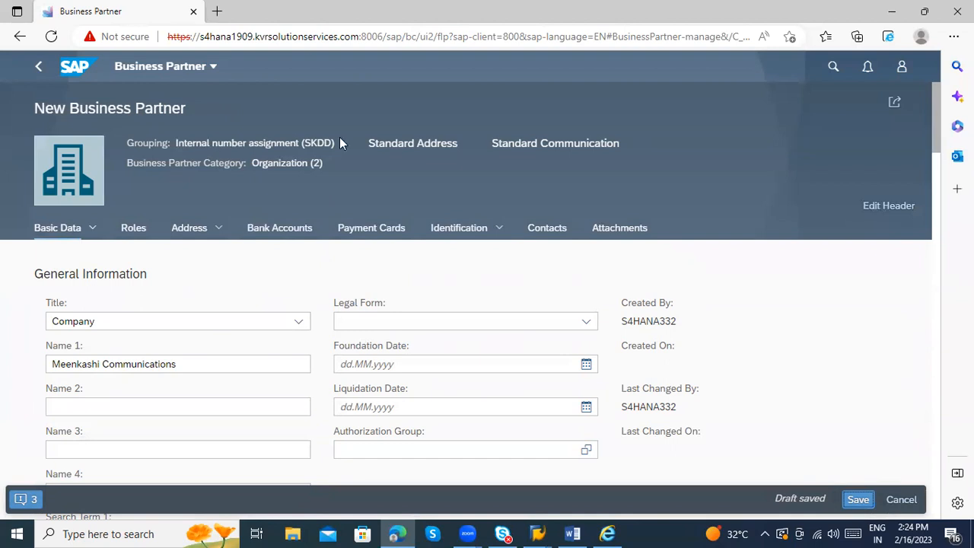
scroll(481, 281, down, 4)
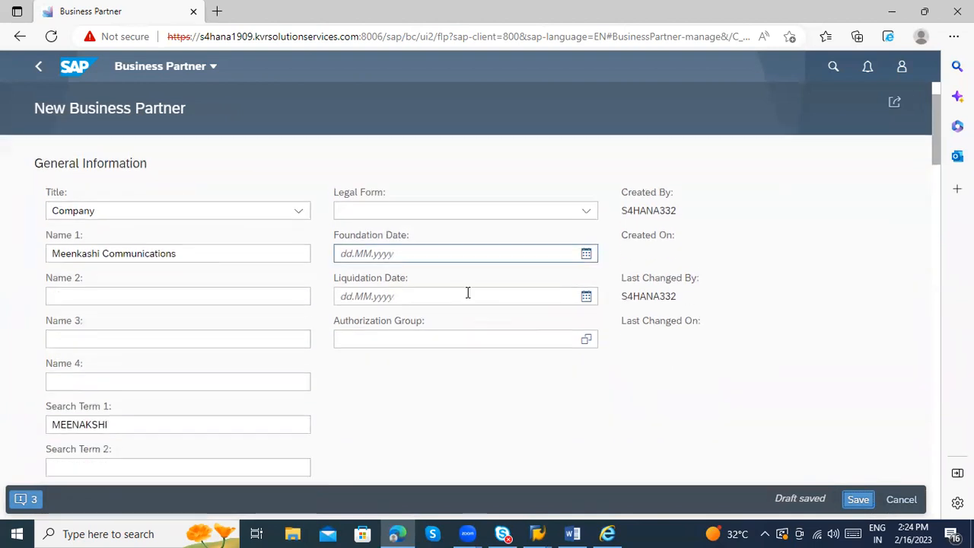
scroll(454, 303, down, 5)
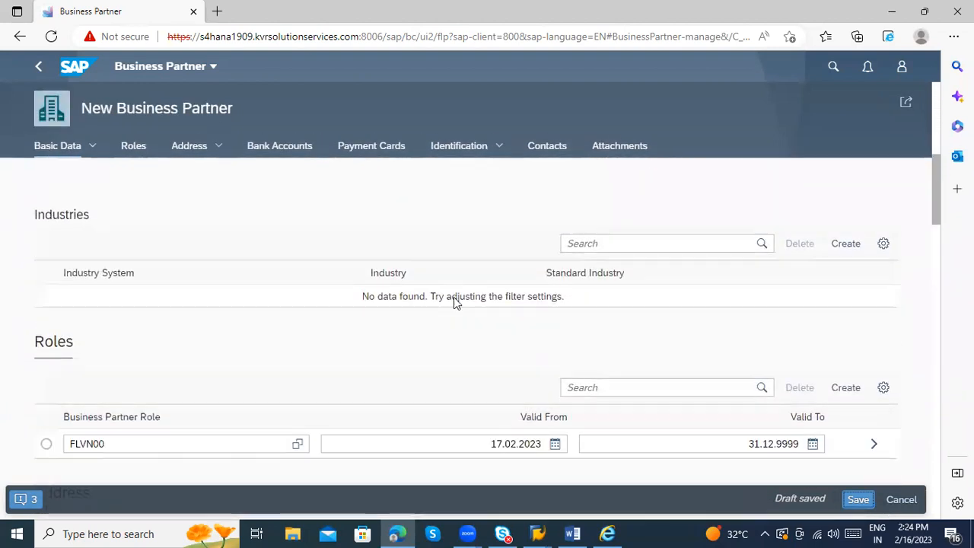
scroll(509, 347, down, 4)
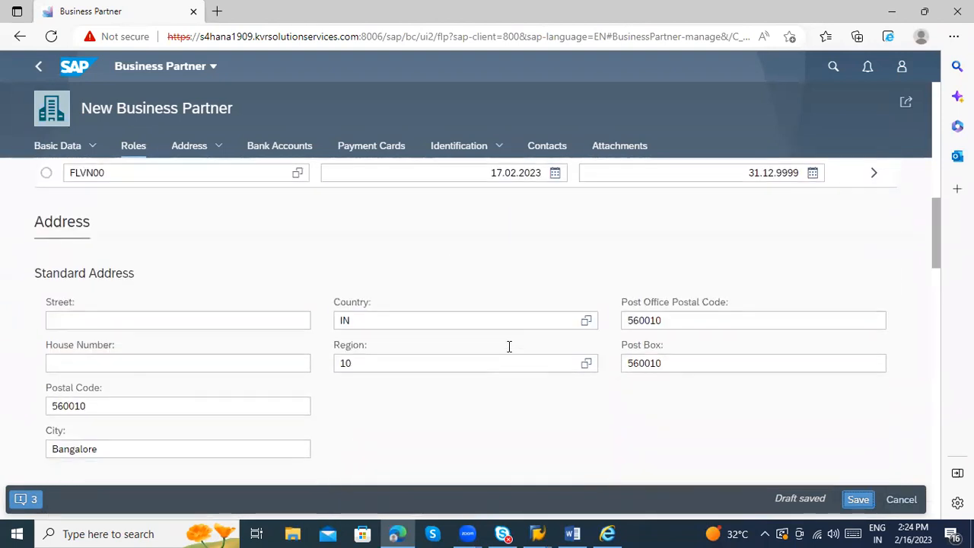
scroll(373, 315, down, 5)
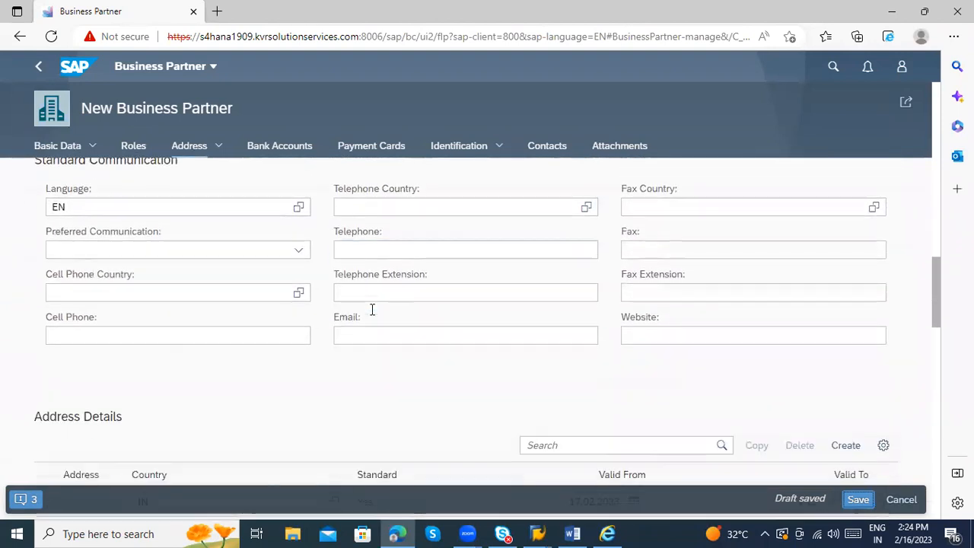
scroll(373, 314, down, 5)
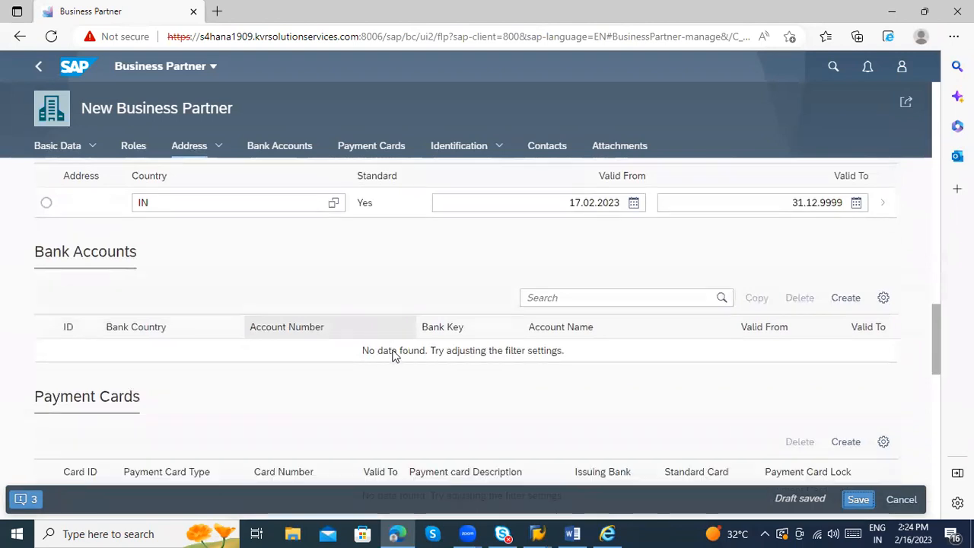
scroll(401, 356, down, 5)
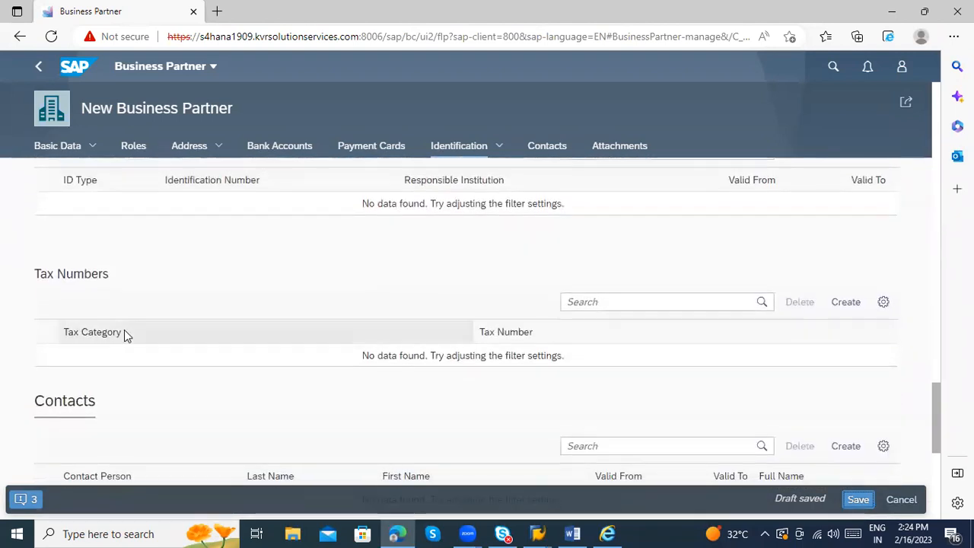
click(89, 148)
click(89, 169)
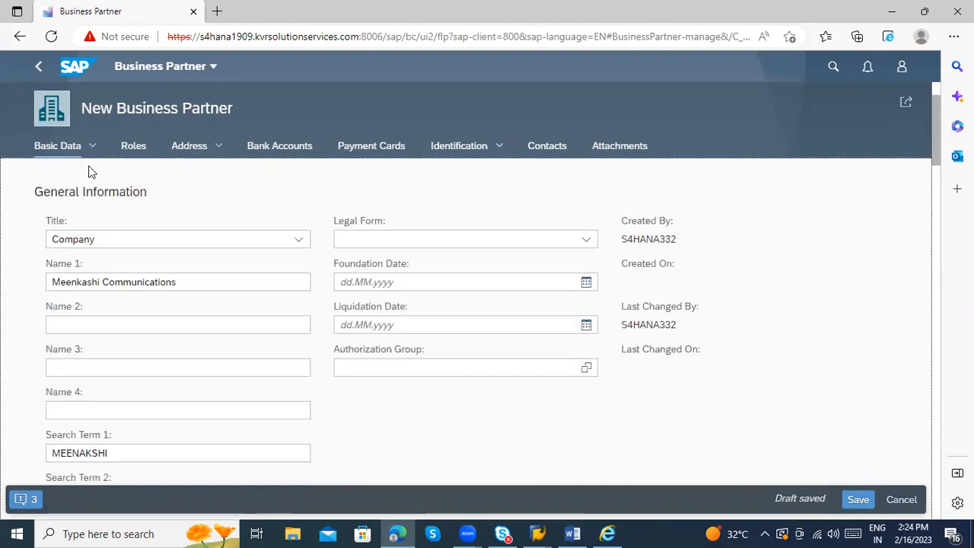
Step: Jump to the Standard Address section and scroll through the rest of the form
scroll(637, 376, down, 2)
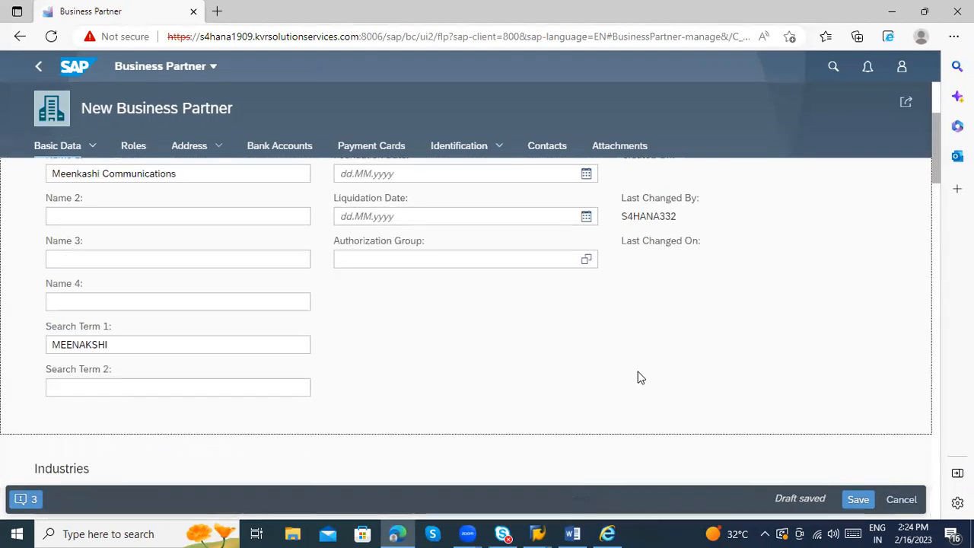
scroll(641, 365, up, 2)
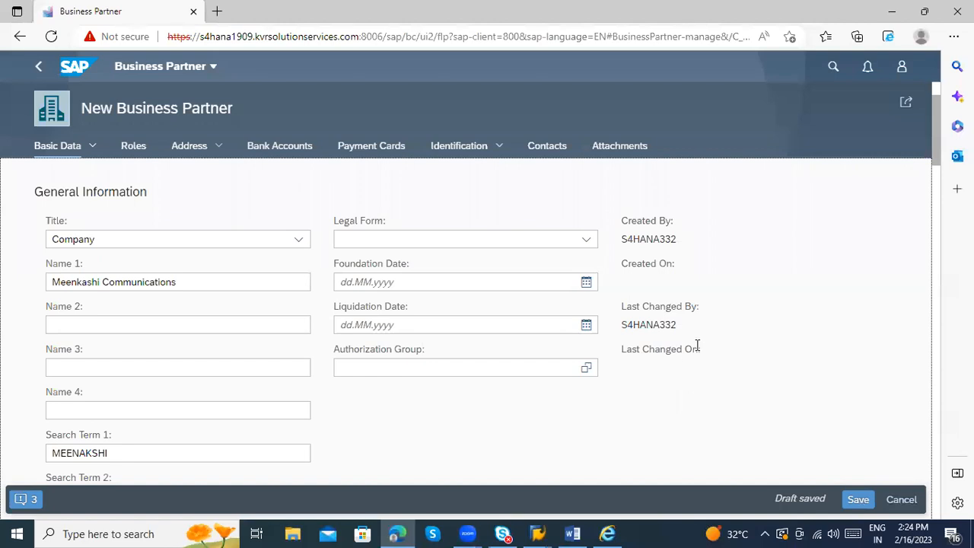
scroll(700, 289, up, 1)
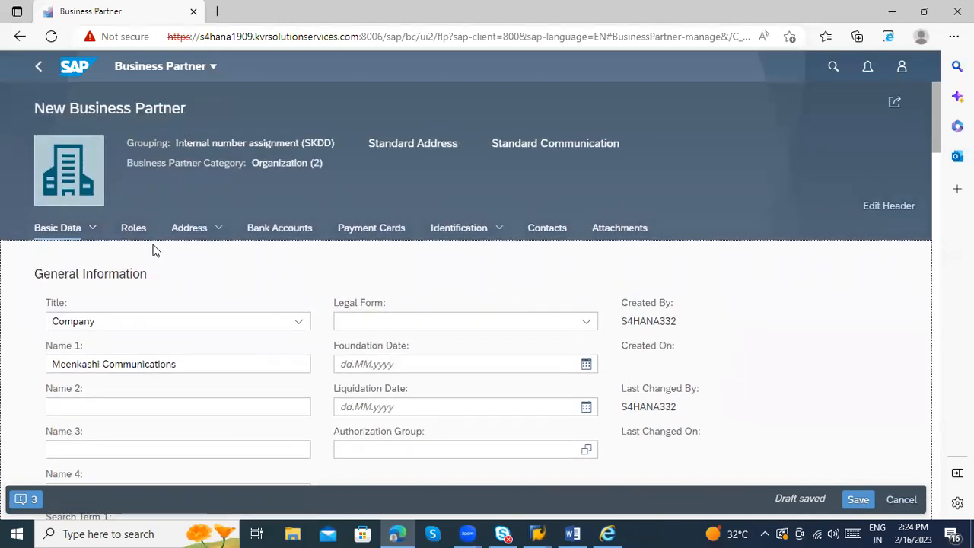
click(189, 229)
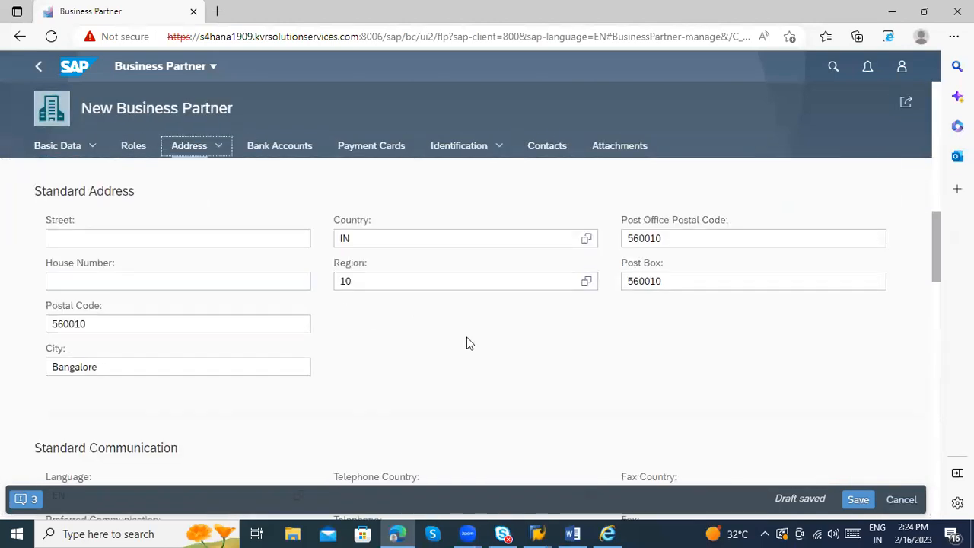
scroll(548, 368, down, 1)
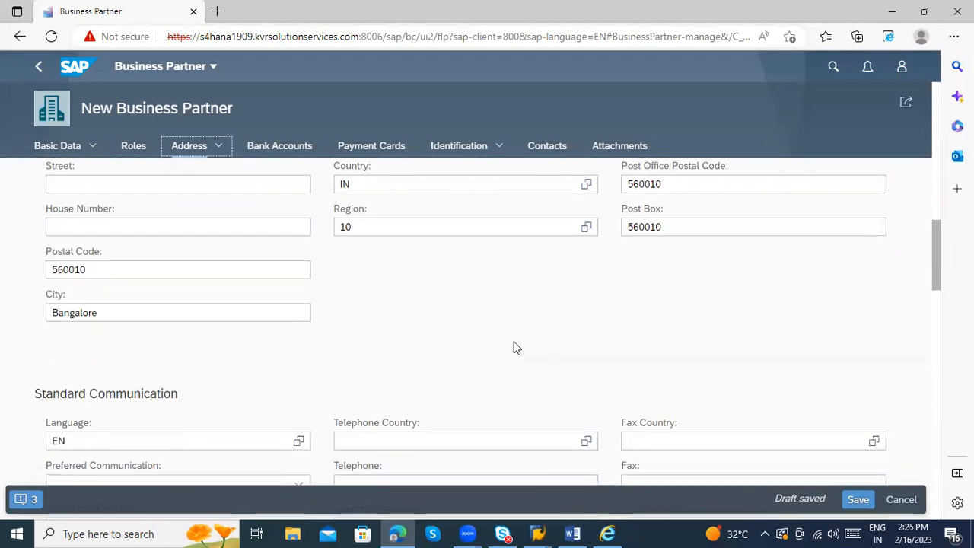
scroll(515, 345, down, 2)
scroll(554, 377, down, 2)
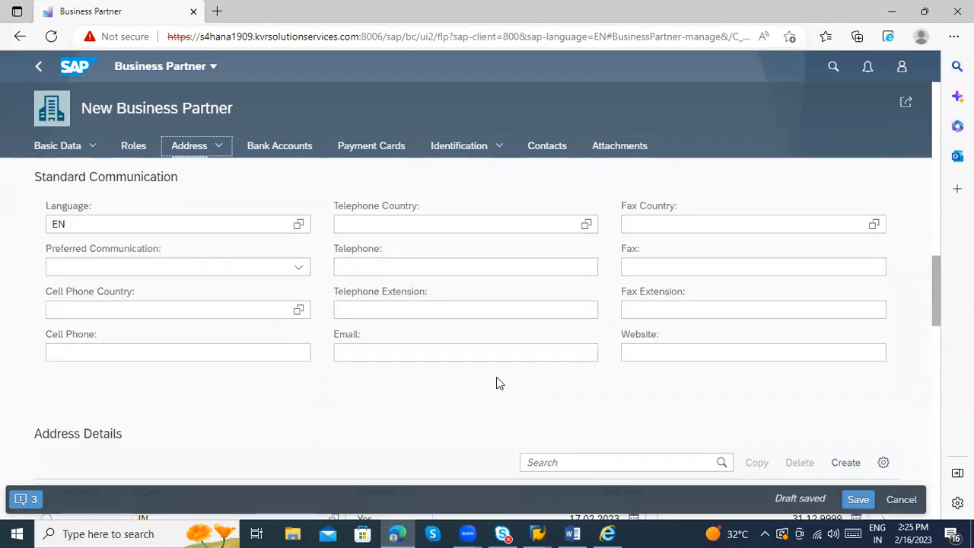
scroll(496, 383, down, 4)
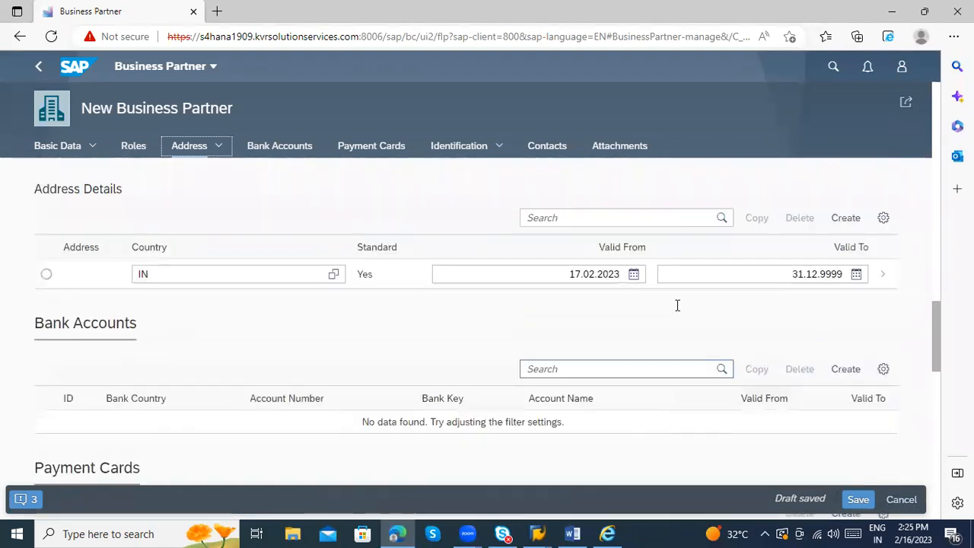
scroll(261, 220, up, 10)
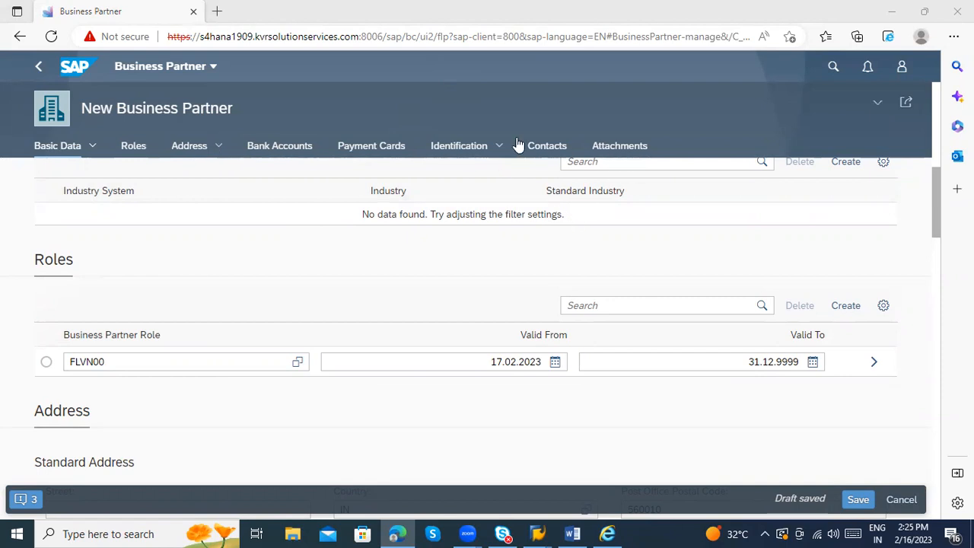
scroll(731, 257, up, 2)
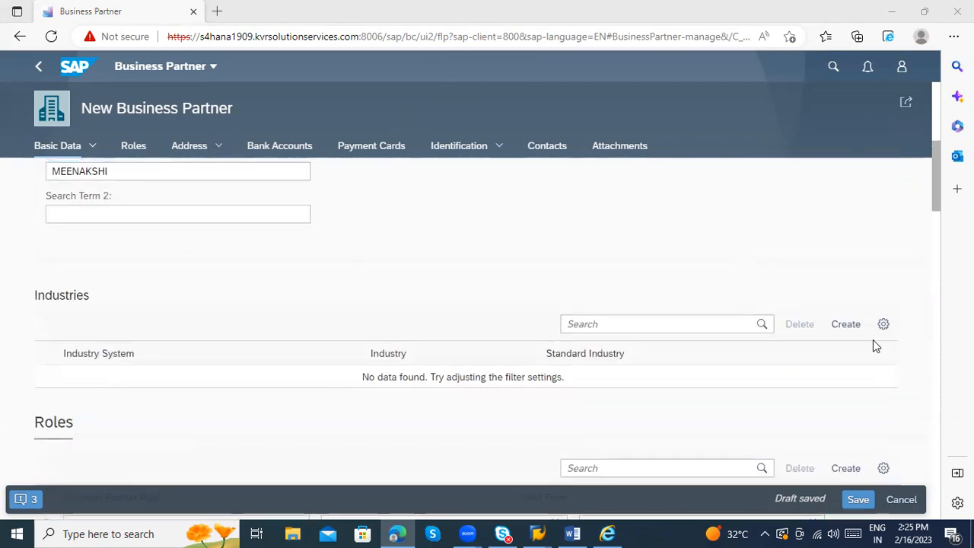
scroll(870, 344, up, 5)
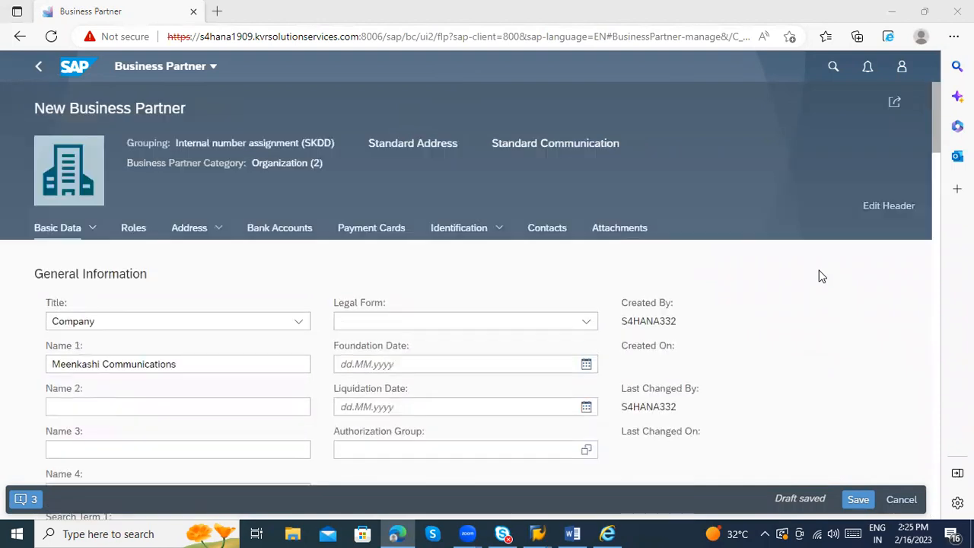
scroll(820, 280, down, 1)
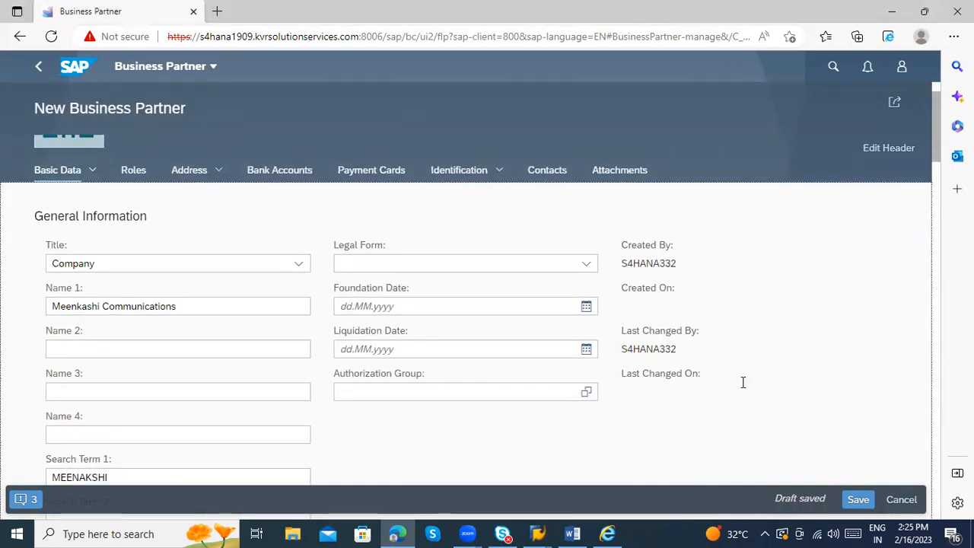
scroll(743, 382, down, 3)
scroll(492, 381, down, 10)
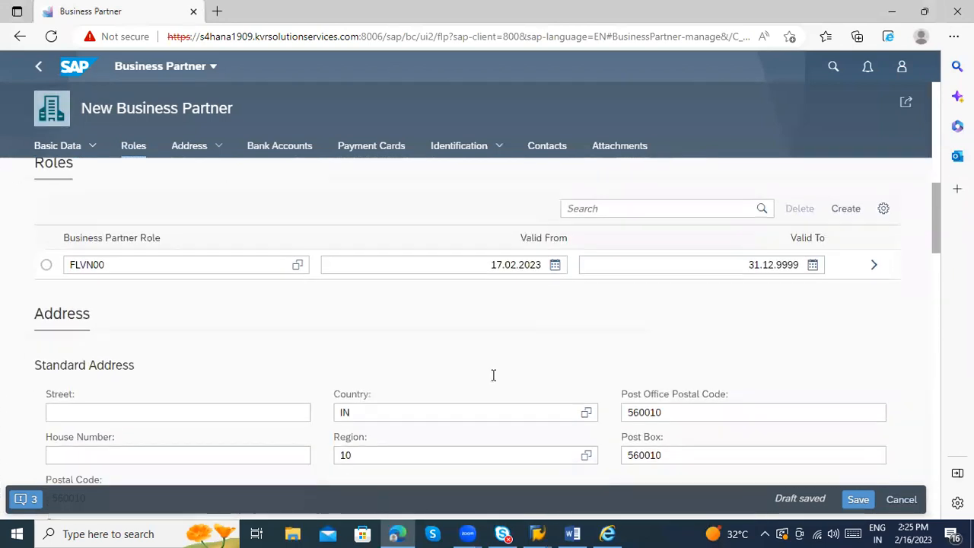
scroll(499, 382, down, 10)
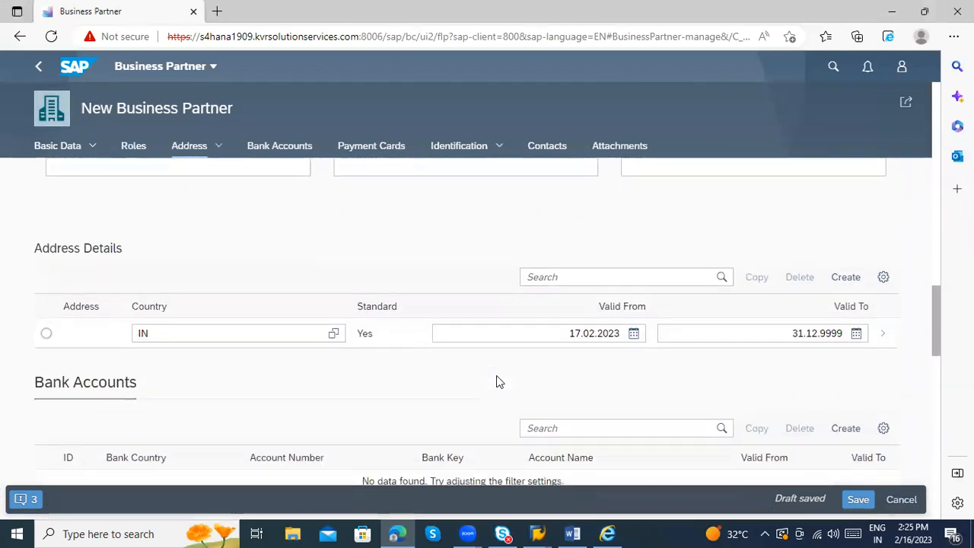
scroll(496, 376, down, 5)
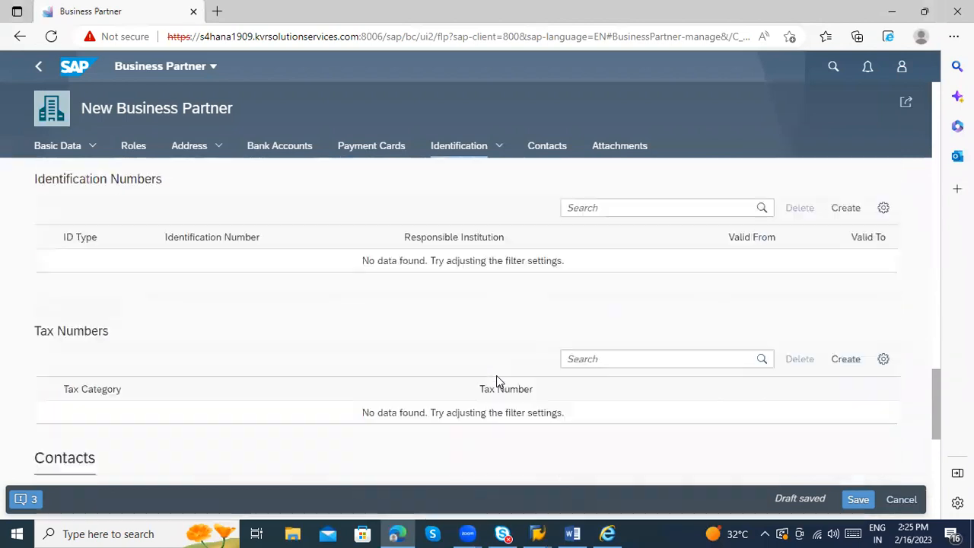
scroll(499, 381, down, 1)
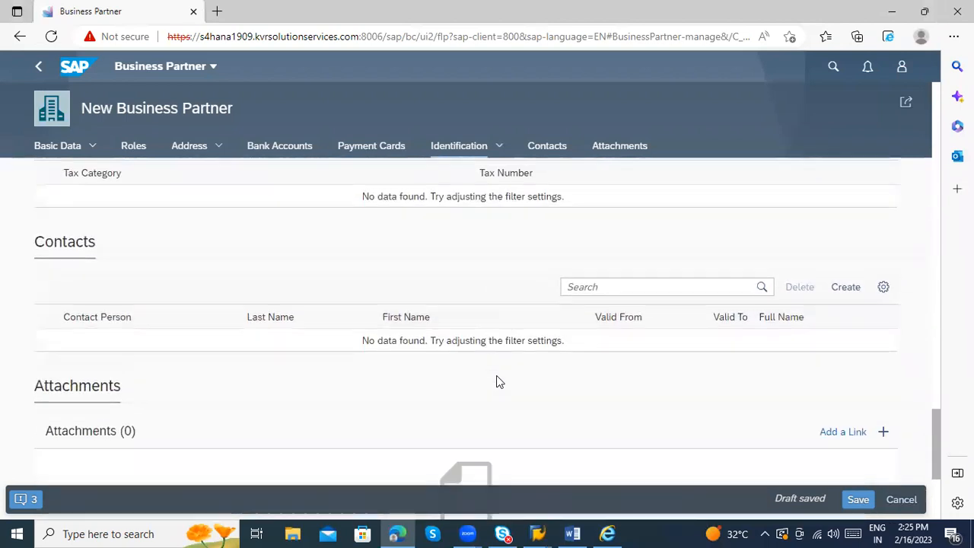
scroll(532, 367, down, 2)
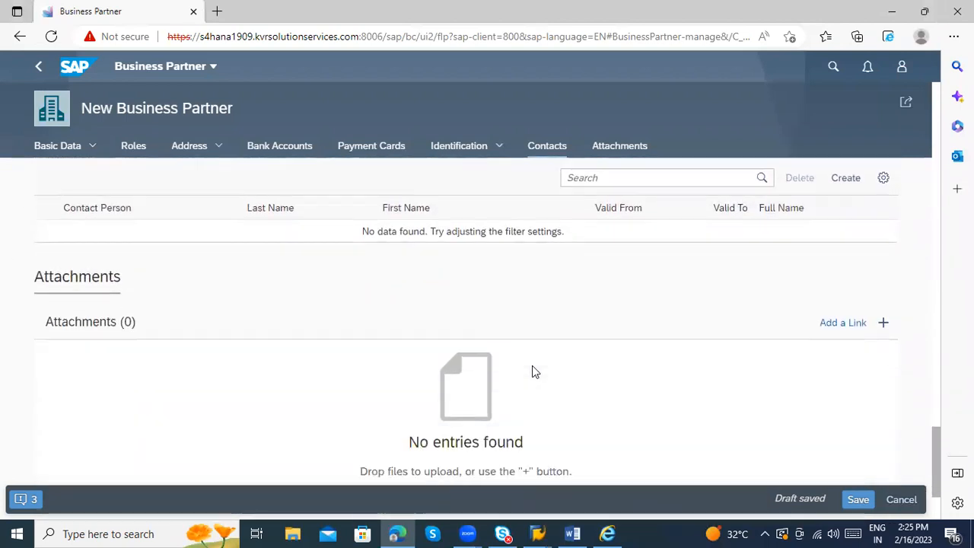
scroll(533, 366, down, 3)
scroll(532, 367, up, 3)
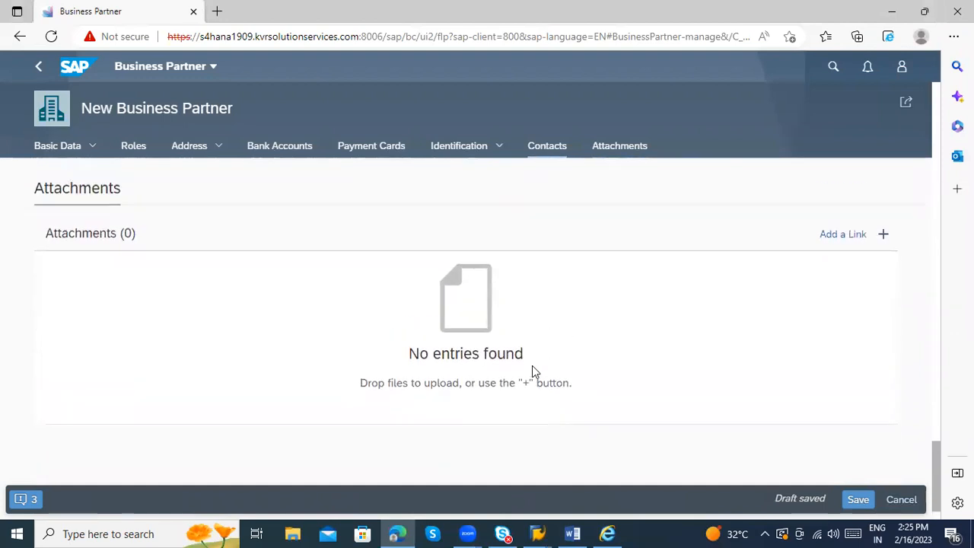
scroll(532, 370, up, 8)
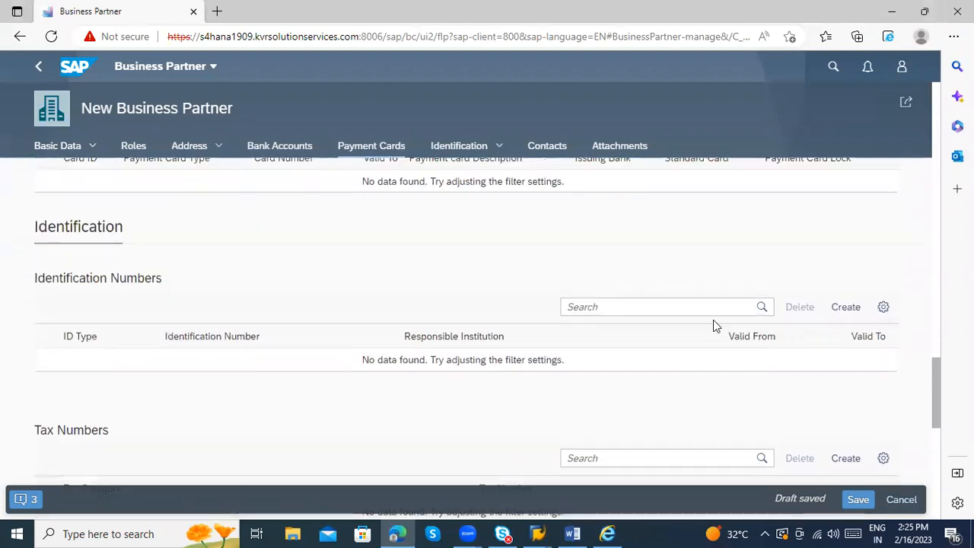
Step: Read the 'Vendor number was not filled' error details, close the messages, and go to Identification
click(35, 502)
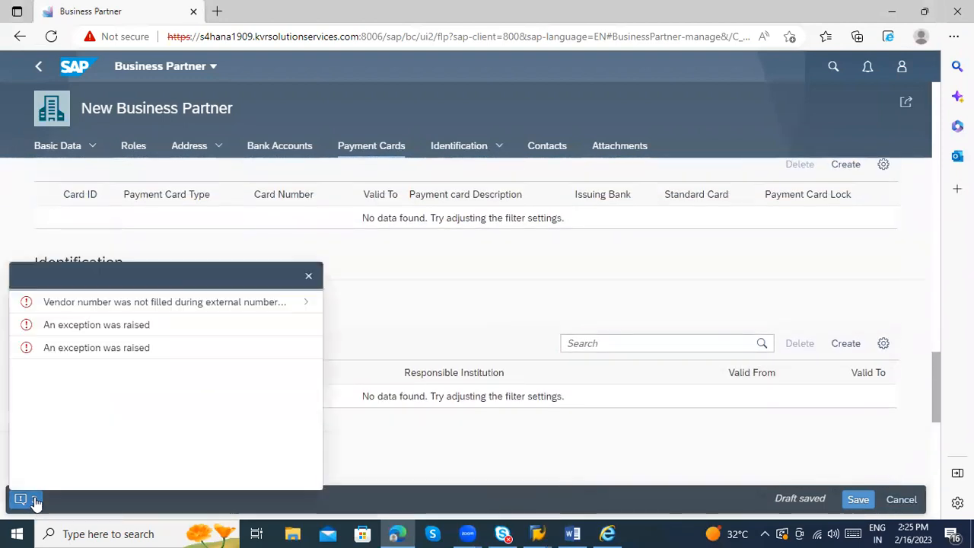
click(152, 307)
double_click(133, 310)
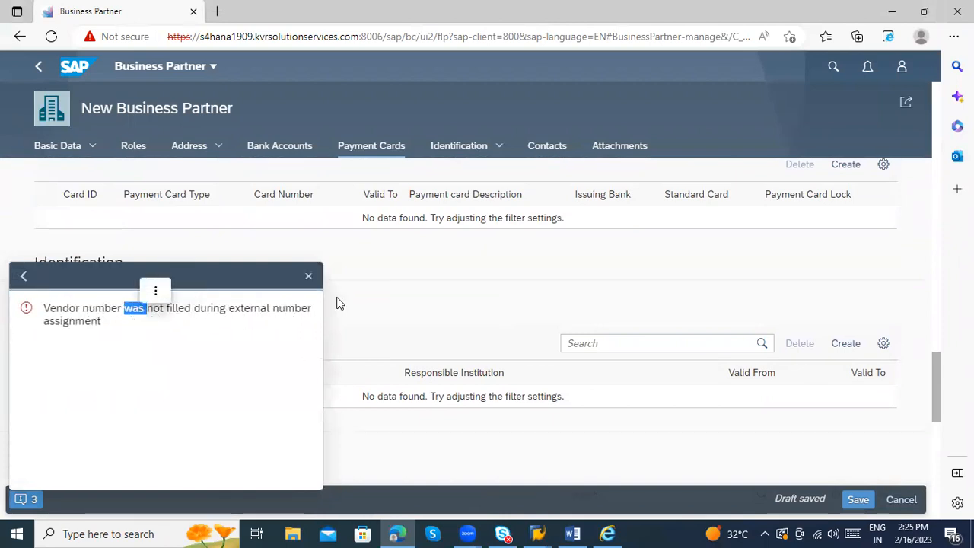
click(309, 280)
scroll(478, 331, up, 10)
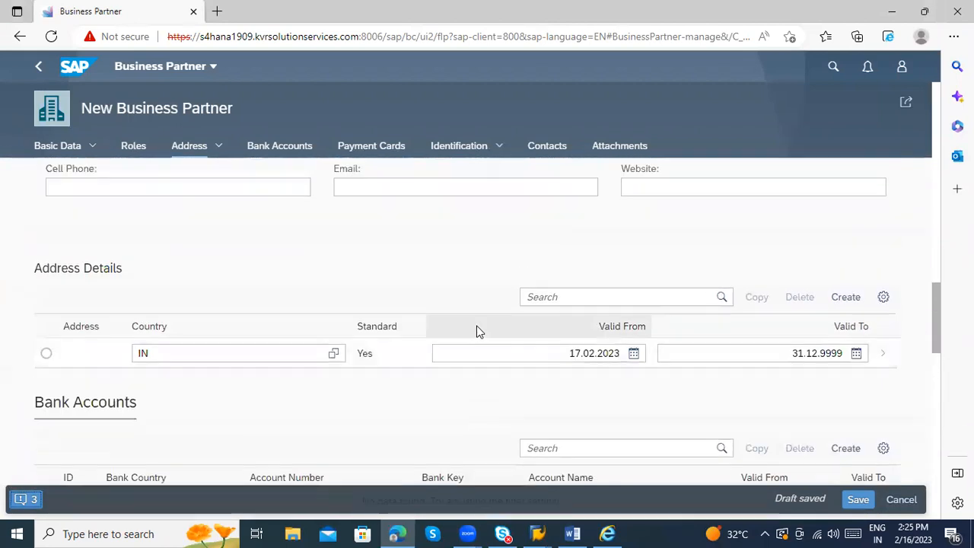
click(483, 146)
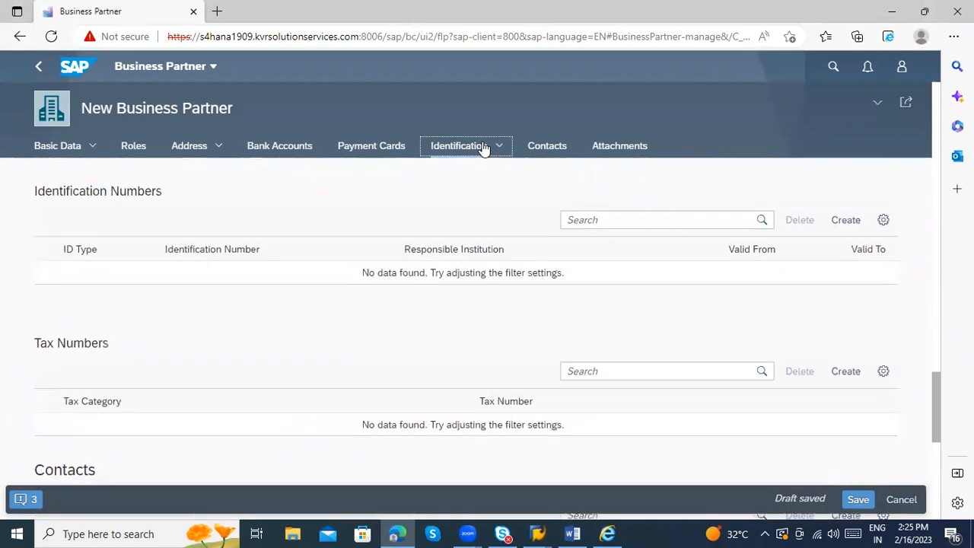
Step: Create an identification number row, open the ID Type value help, and inspect its include/exclude conditions
click(844, 222)
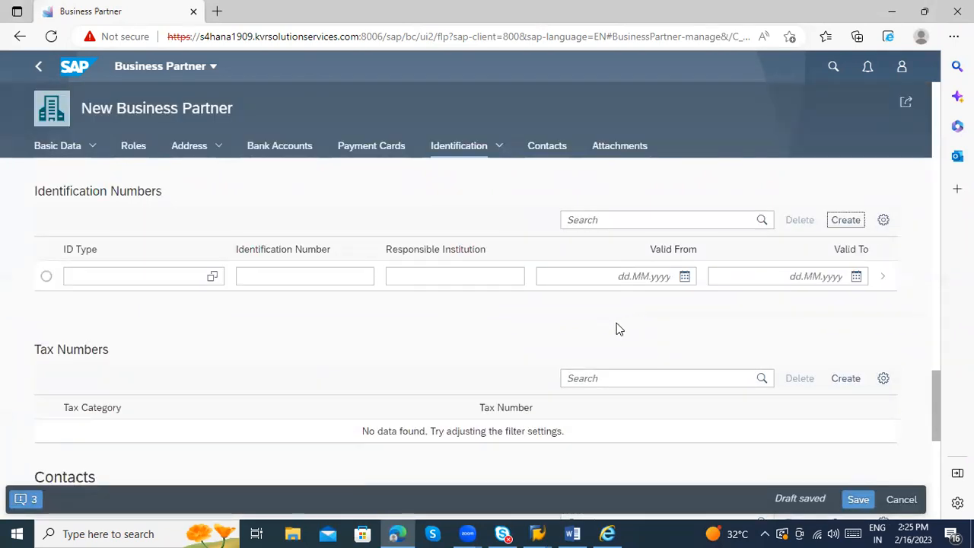
click(213, 278)
click(442, 161)
click(361, 171)
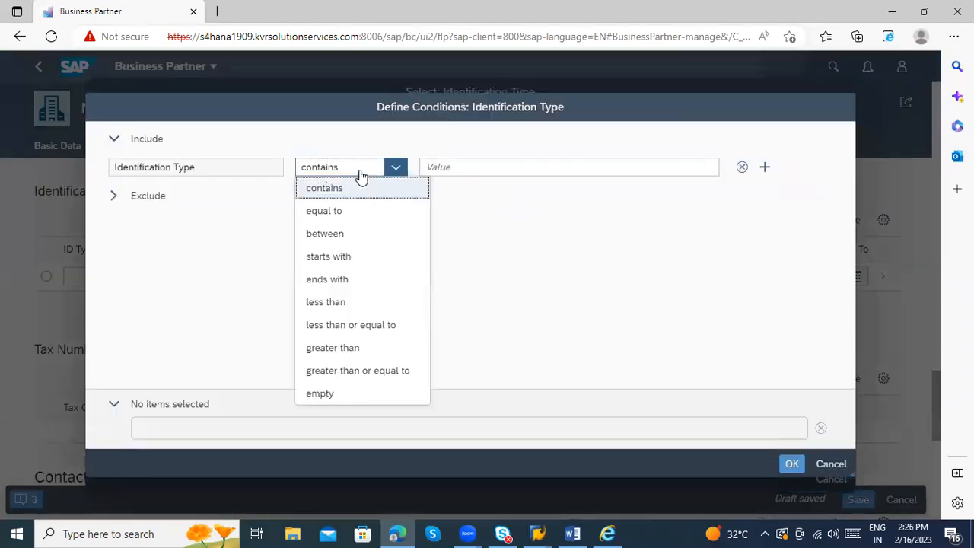
click(361, 174)
click(155, 216)
drag(156, 199, 74, 183)
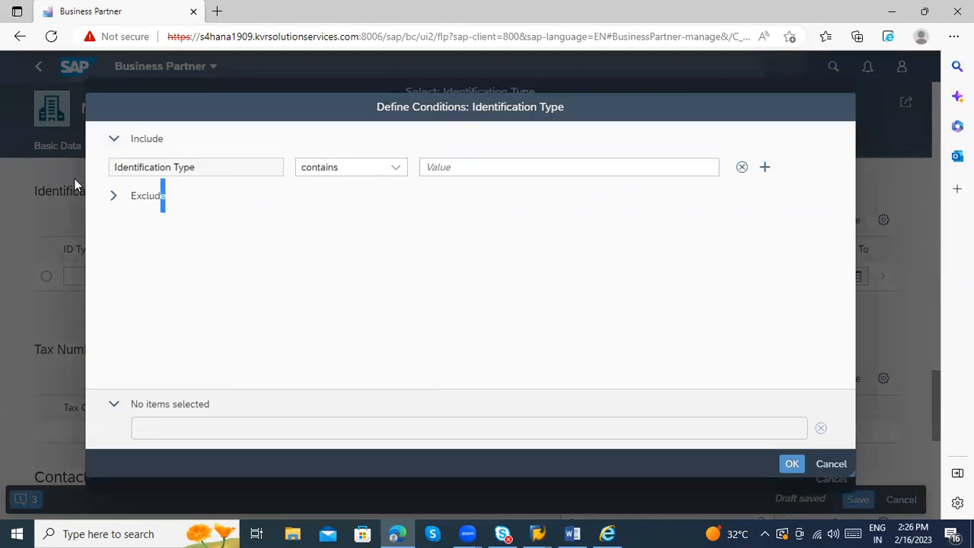
click(114, 201)
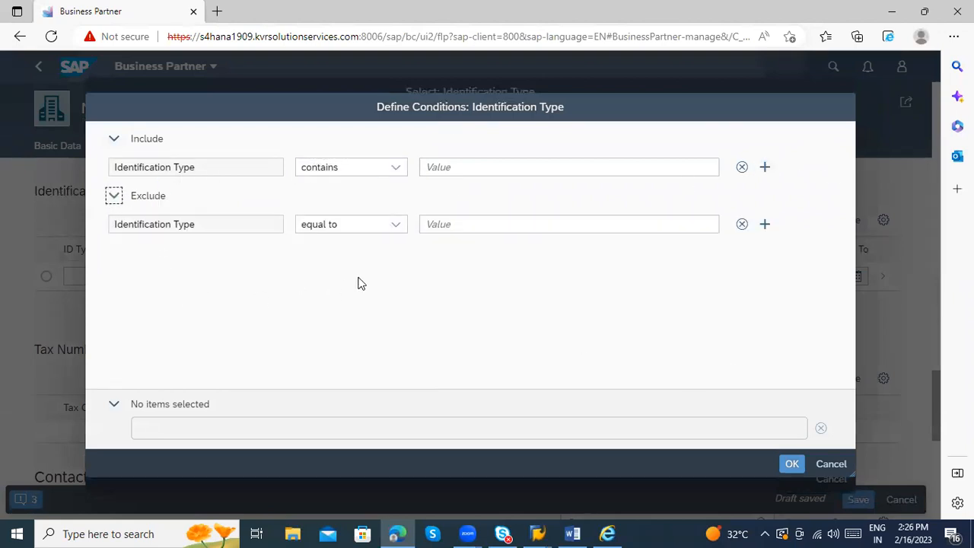
click(849, 463)
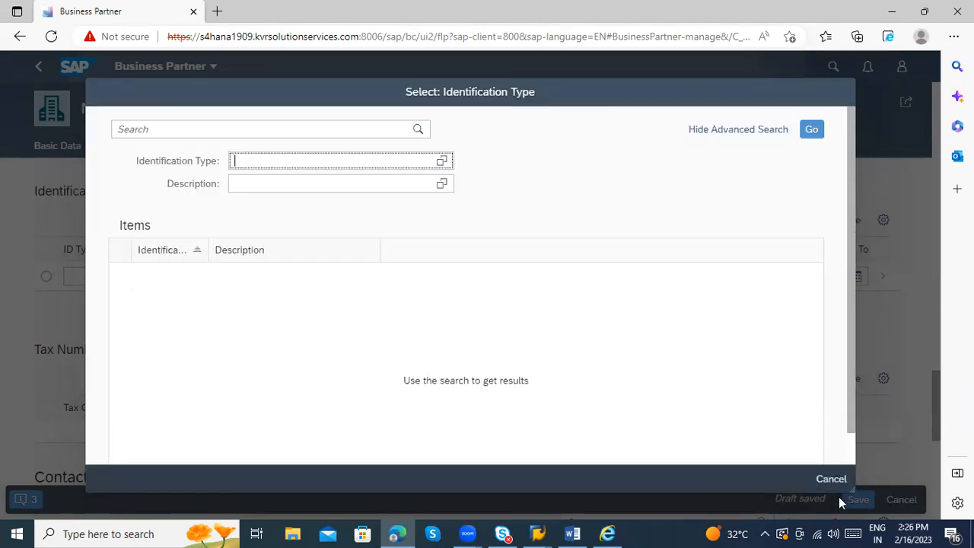
Step: Cancel the Identification Type selection and scroll back up through the Address section
click(833, 481)
scroll(468, 359, up, 3)
scroll(473, 358, up, 3)
scroll(491, 393, up, 3)
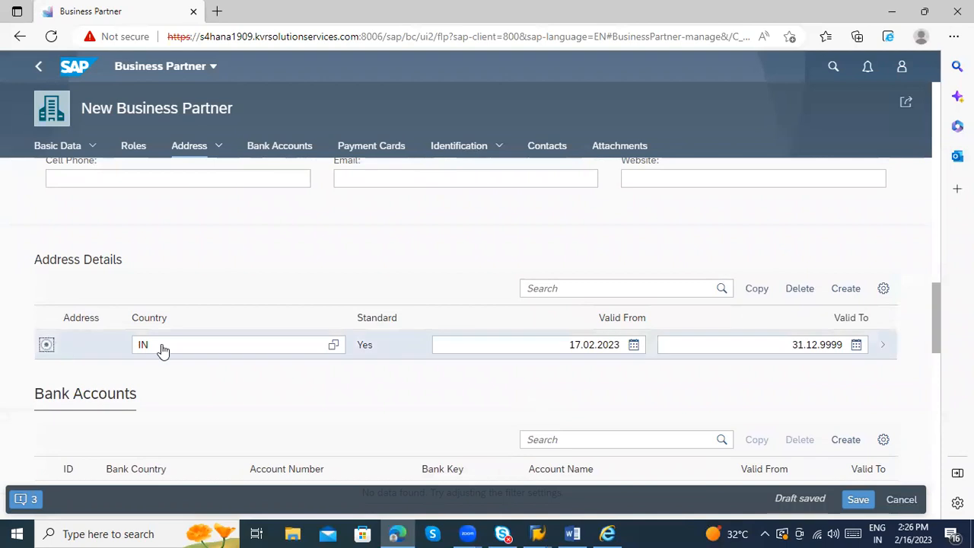
scroll(418, 319, up, 6)
scroll(390, 329, up, 5)
scroll(396, 340, down, 6)
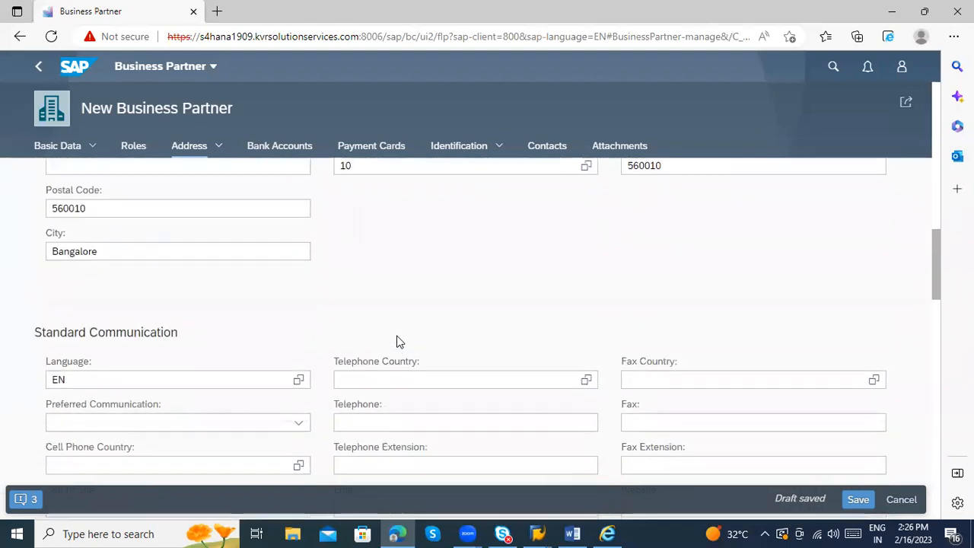
scroll(630, 374, up, 7)
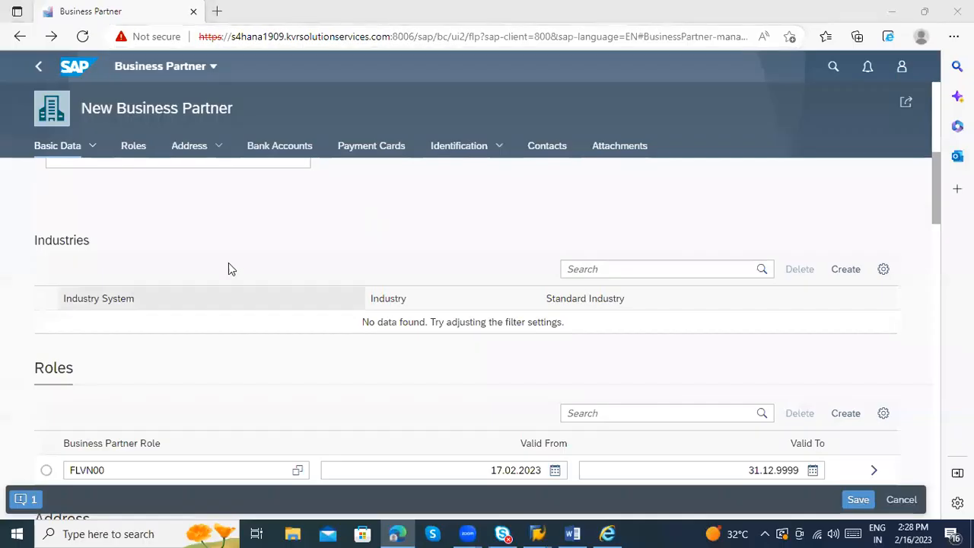
scroll(302, 287, up, 7)
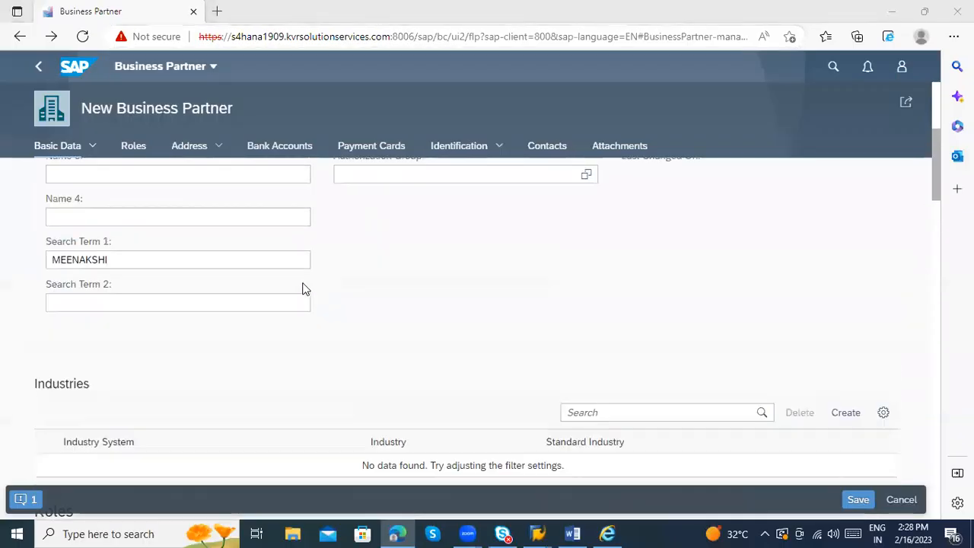
scroll(397, 309, up, 3)
scroll(341, 343, down, 6)
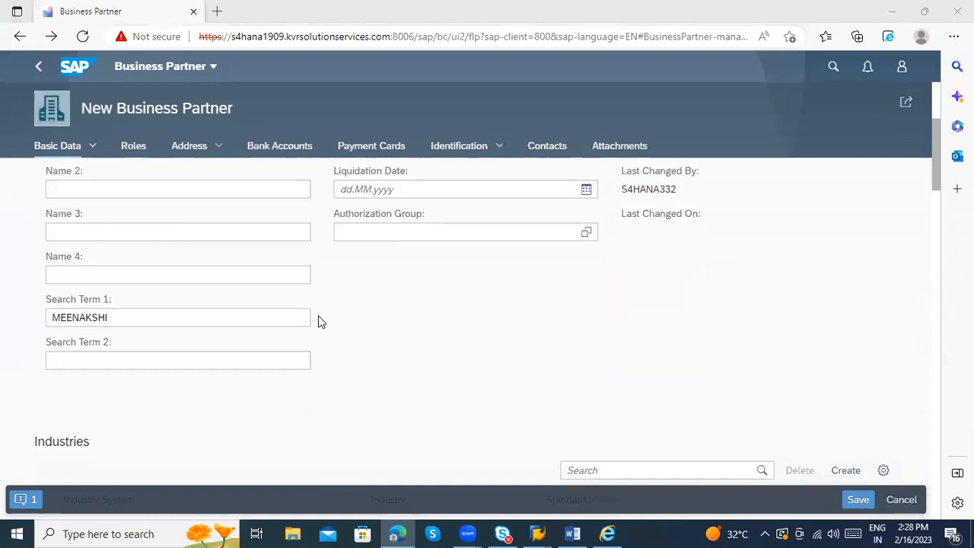
scroll(344, 309, down, 2)
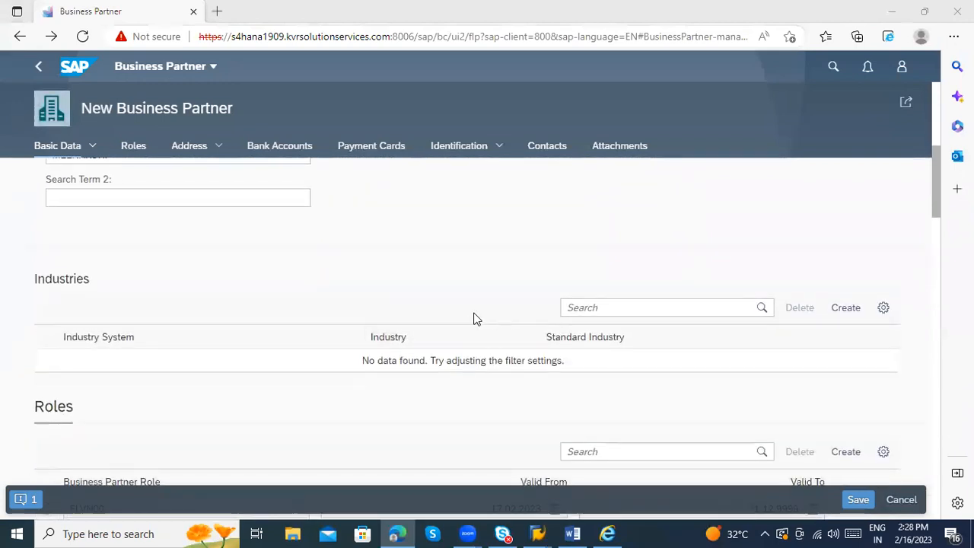
scroll(130, 346, down, 2)
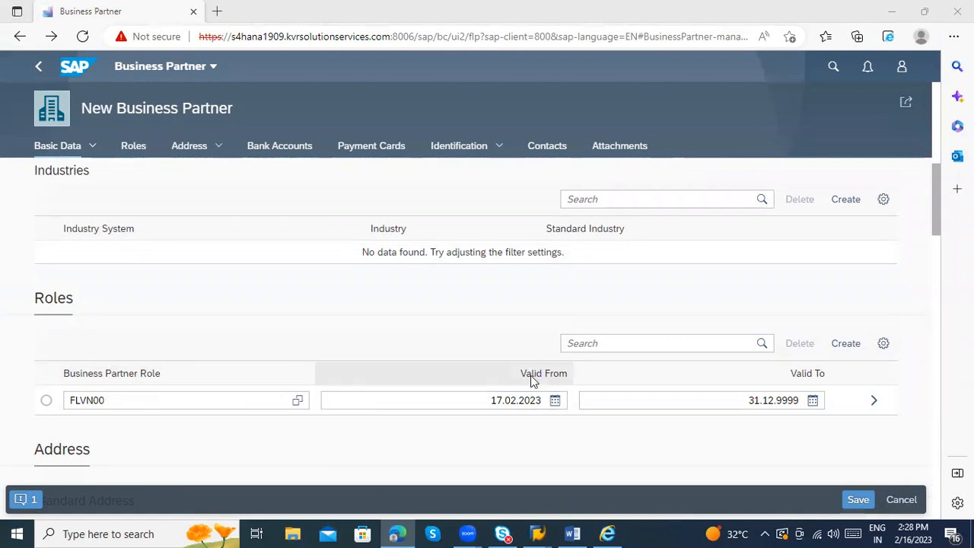
Step: In SAP GUI, check vendor number 5005 and account group AYDD under Vendor: General Data, then return to Fiori
mouse_move(538, 531)
click(601, 456)
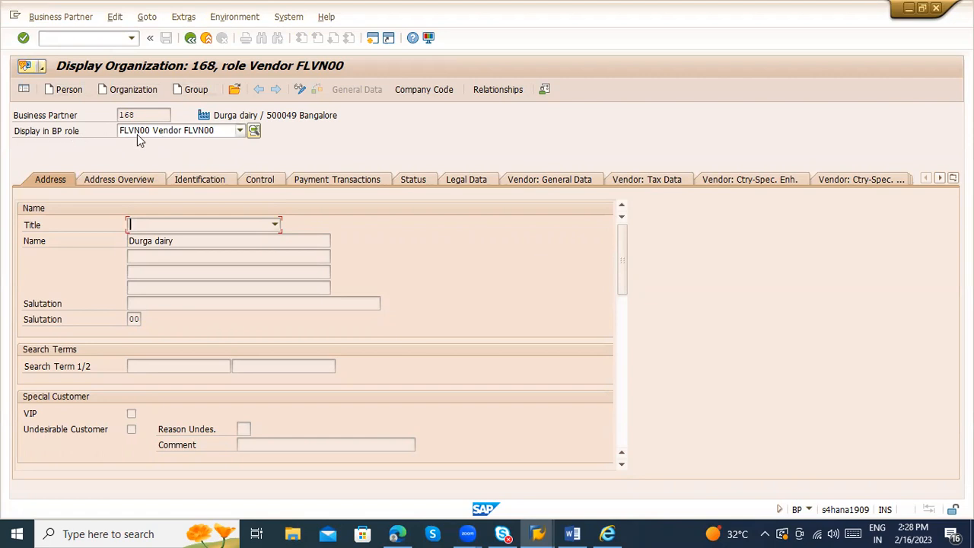
click(564, 183)
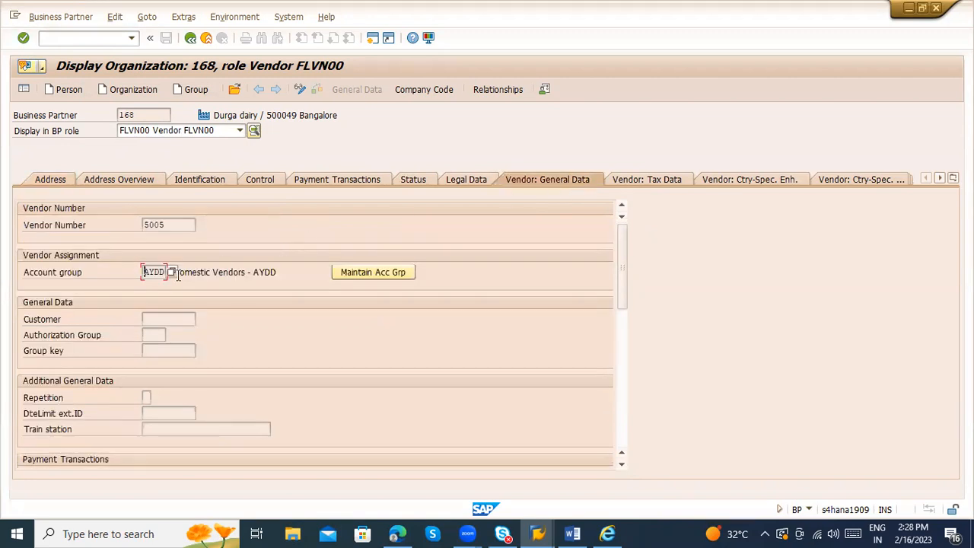
double_click(162, 271)
click(178, 225)
click(539, 532)
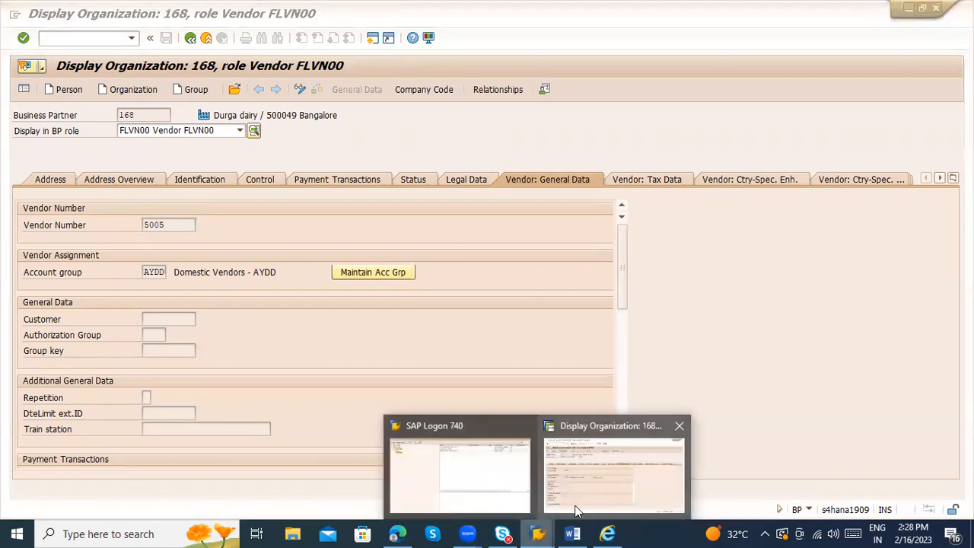
click(398, 533)
Step: Select the FLVN00 row in the Roles table and open its role details
scroll(318, 325, up, 2)
scroll(317, 320, up, 5)
scroll(509, 314, down, 4)
scroll(509, 314, down, 10)
scroll(449, 343, down, 7)
scroll(332, 355, up, 3)
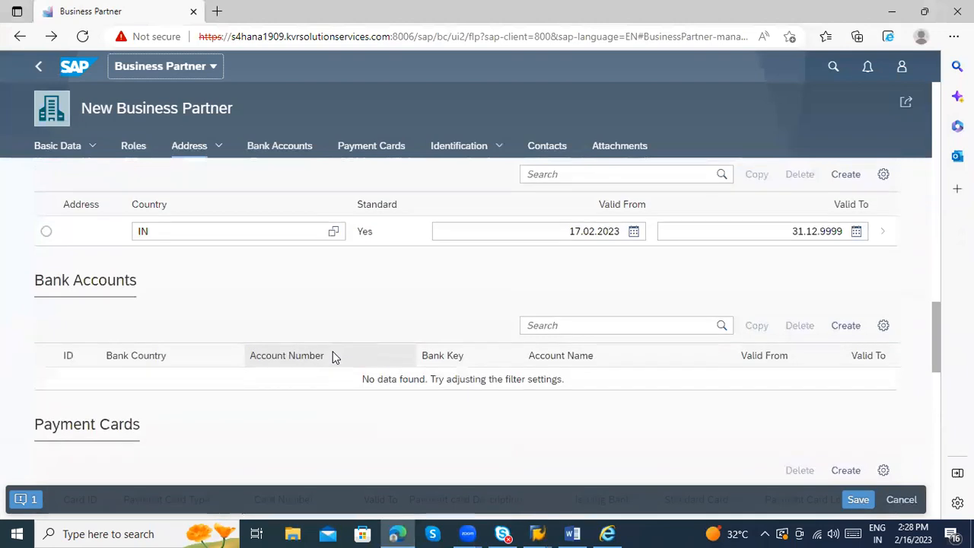
scroll(333, 355, up, 10)
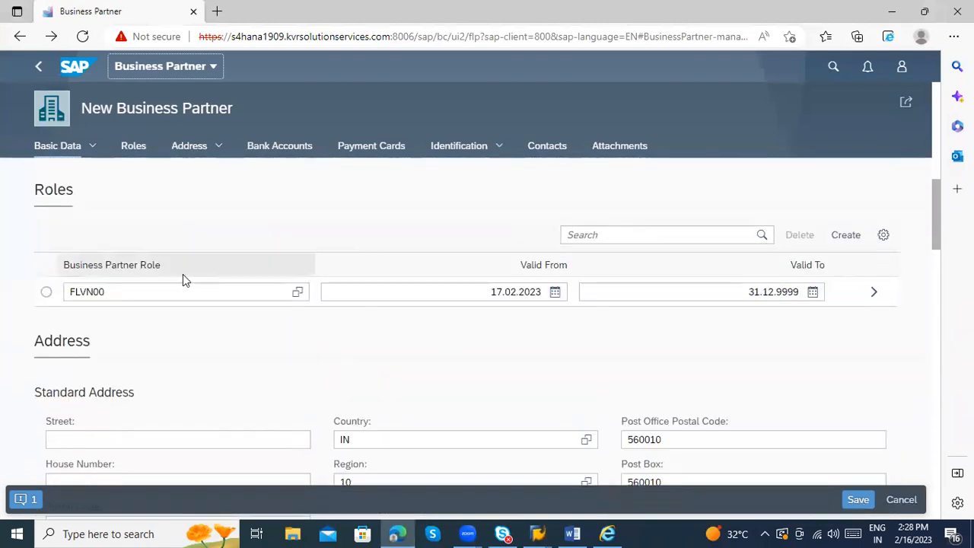
click(47, 294)
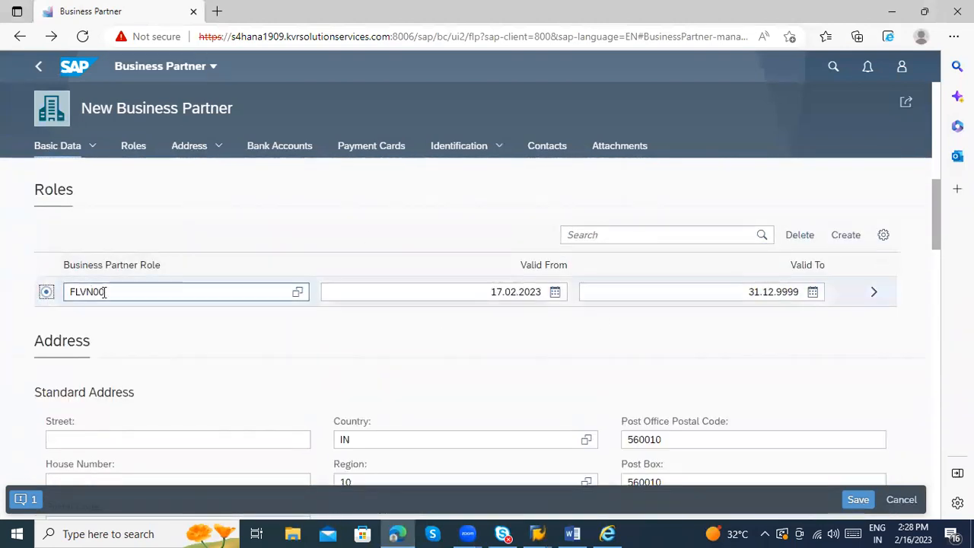
click(874, 292)
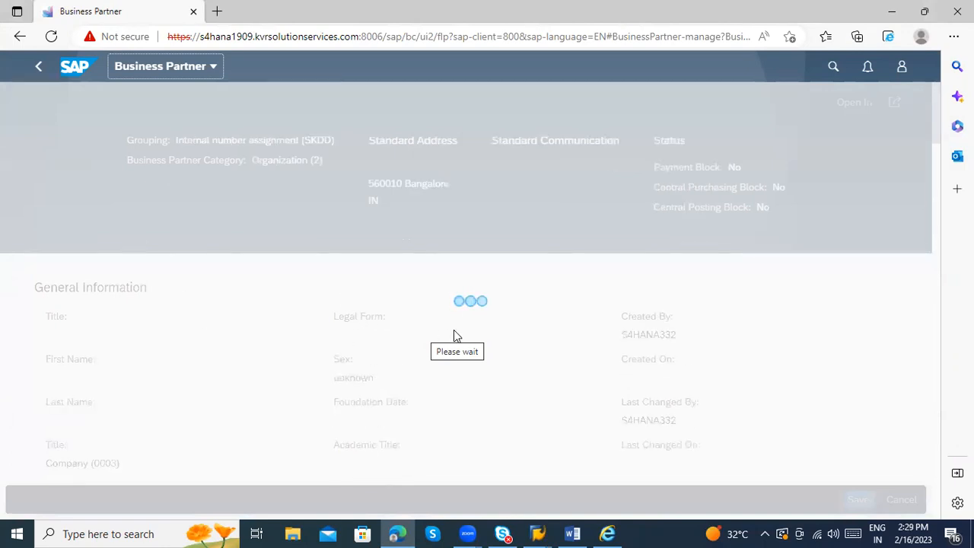
Step: Enter SKDD in the FLVN00 role's Supplier field and go back to the partner form
scroll(451, 329, down, 10)
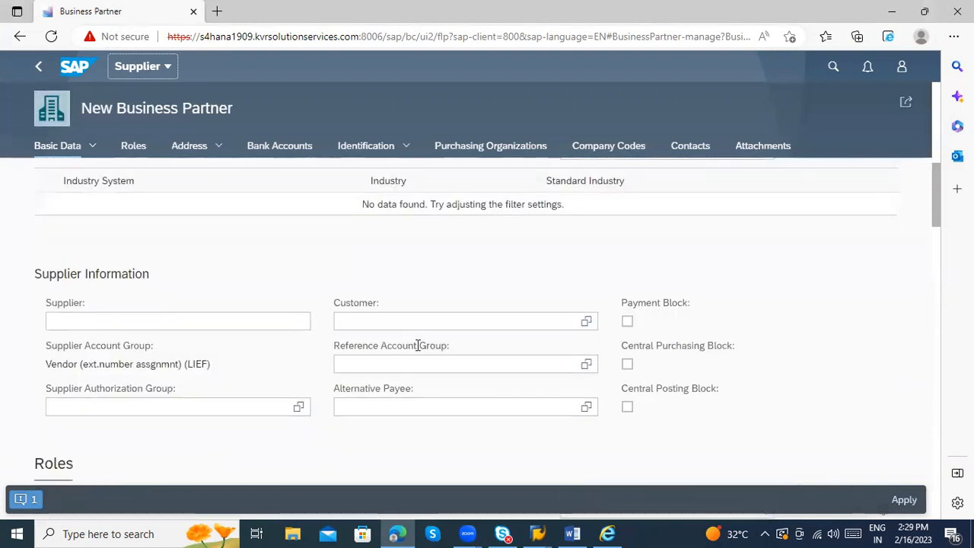
drag(185, 309, 218, 310)
click(182, 266)
text(SKDD)
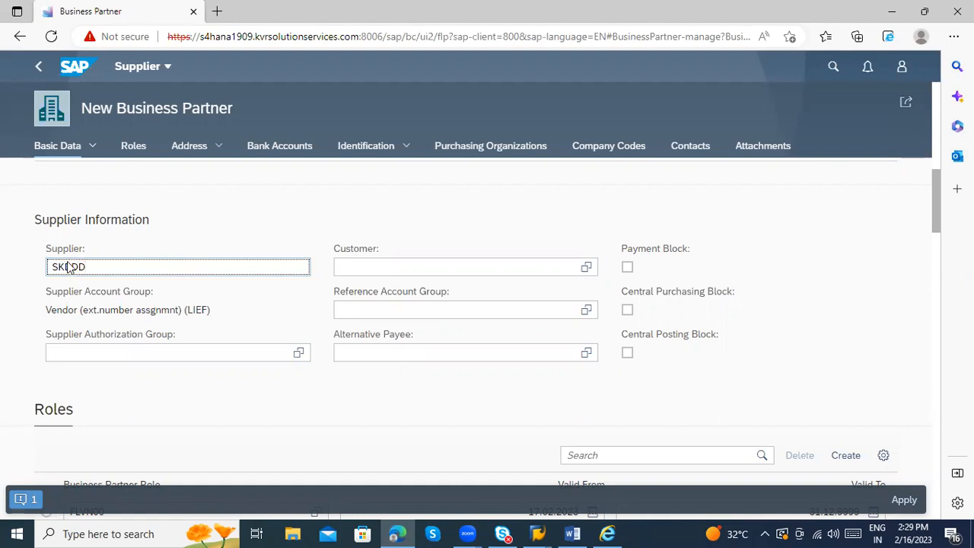
scroll(586, 388, down, 4)
scroll(595, 382, down, 5)
scroll(426, 344, up, 12)
scroll(457, 309, up, 5)
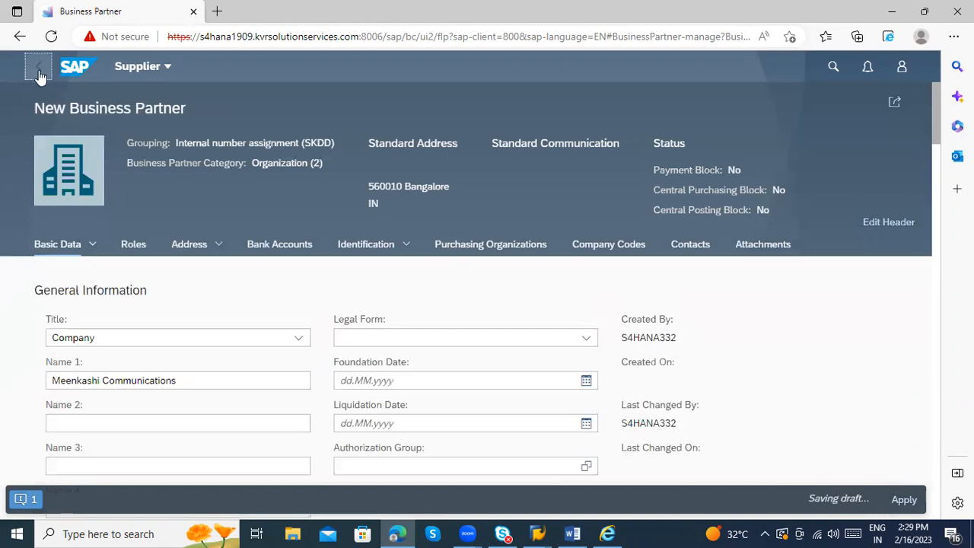
click(38, 73)
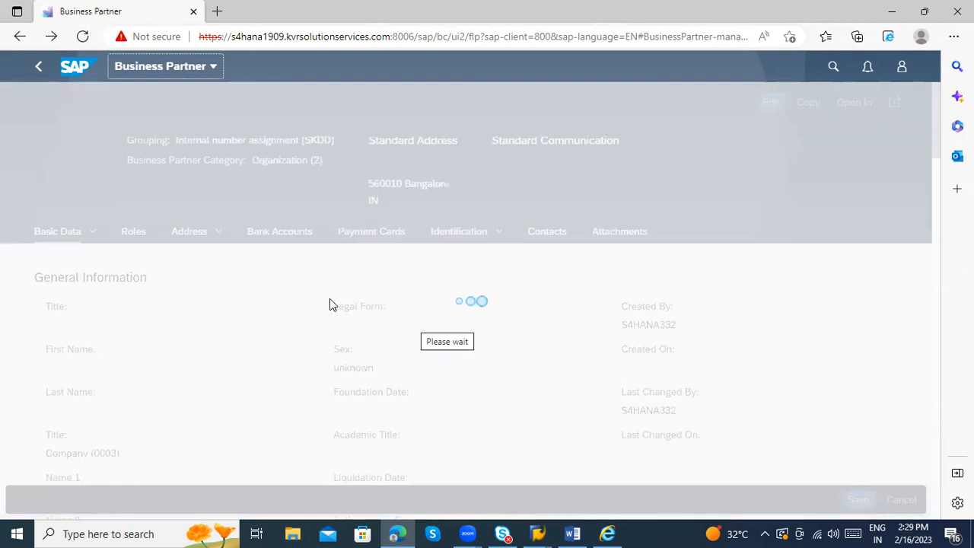
Step: Add a new Roles row with FLVN01 and open that role's supplier details
scroll(567, 356, down, 5)
scroll(566, 356, down, 5)
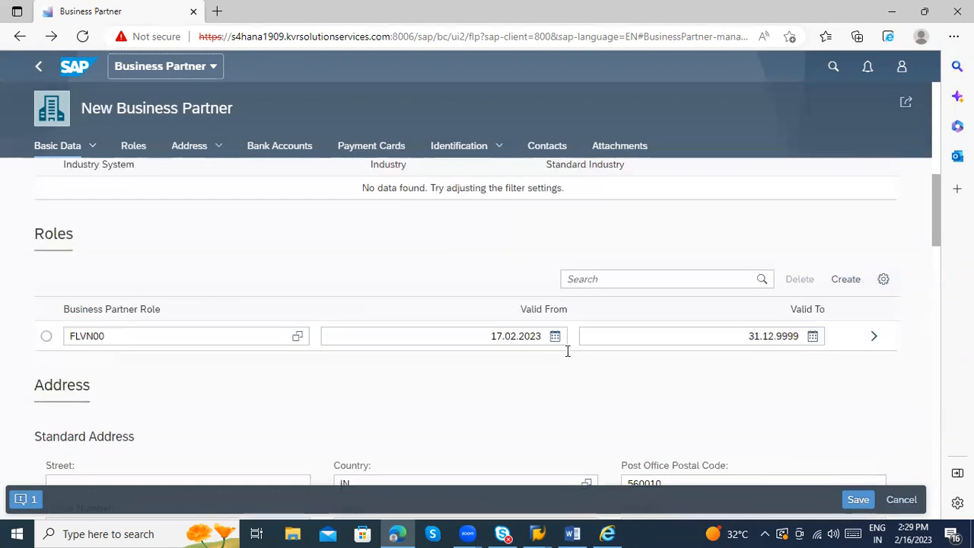
scroll(409, 307, up, 2)
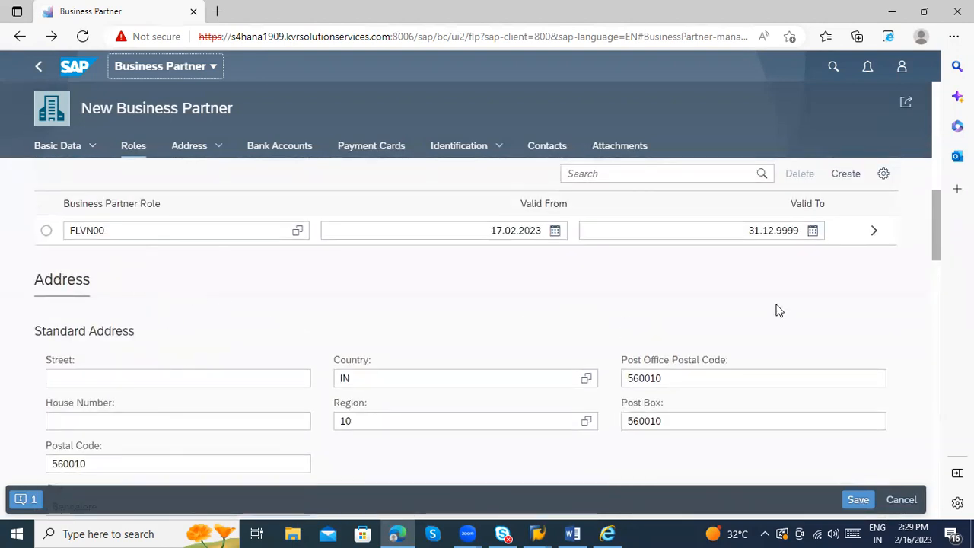
click(840, 182)
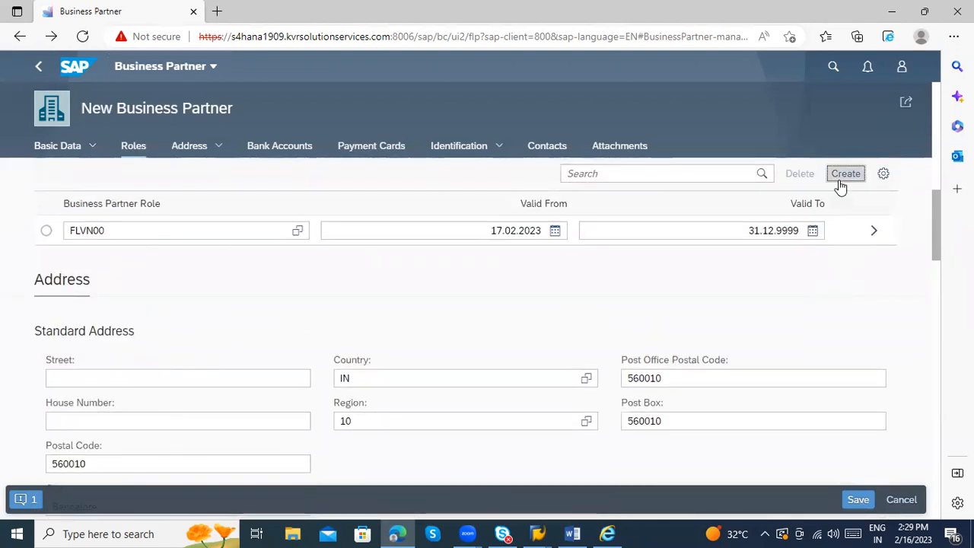
click(173, 262)
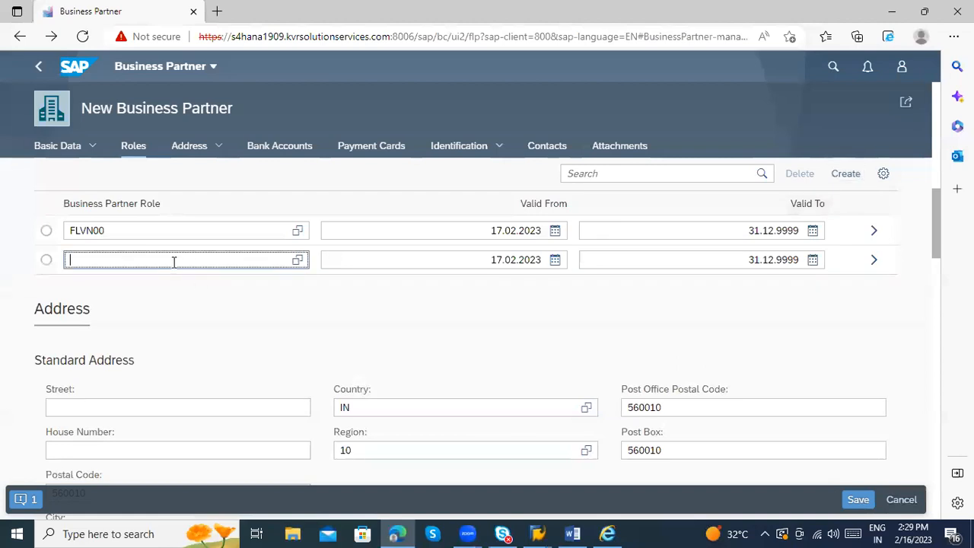
text(FLVN)
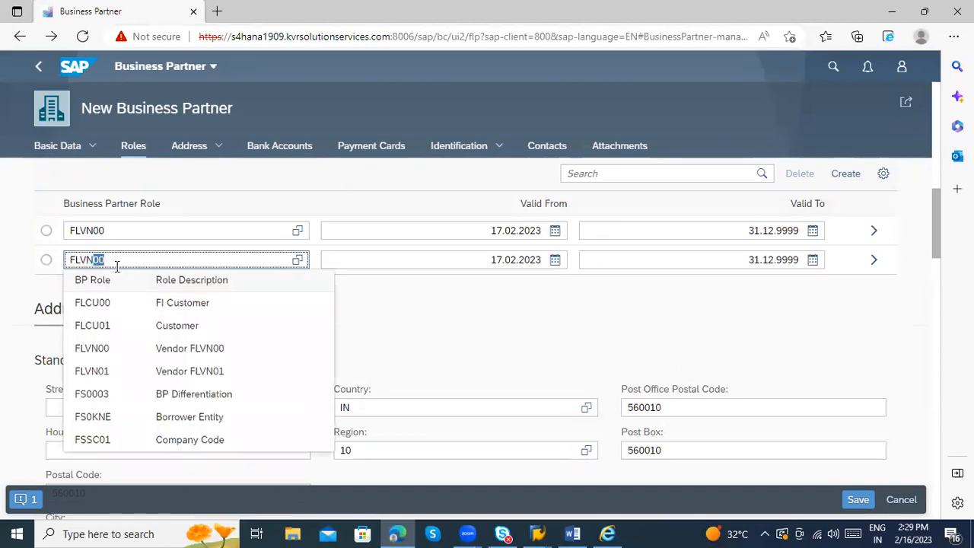
text(01)
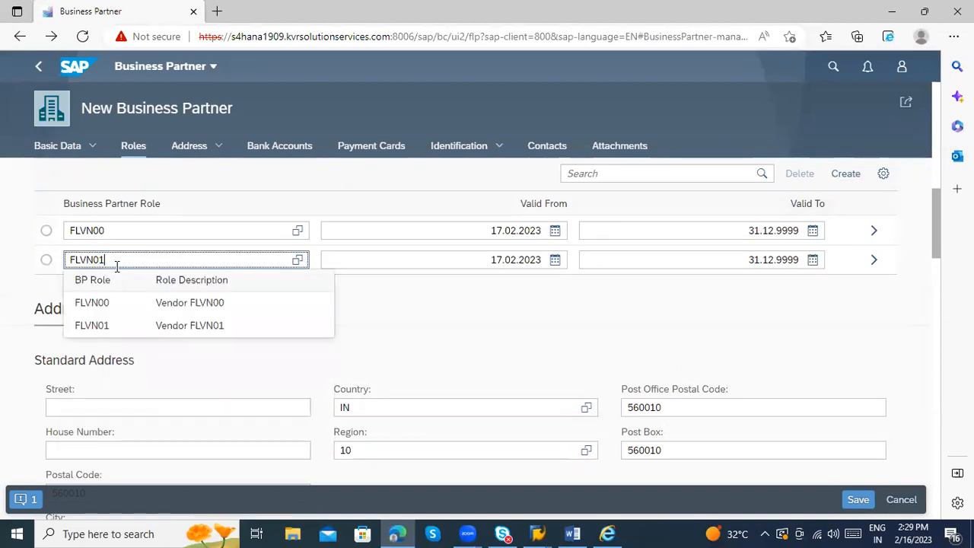
click(134, 333)
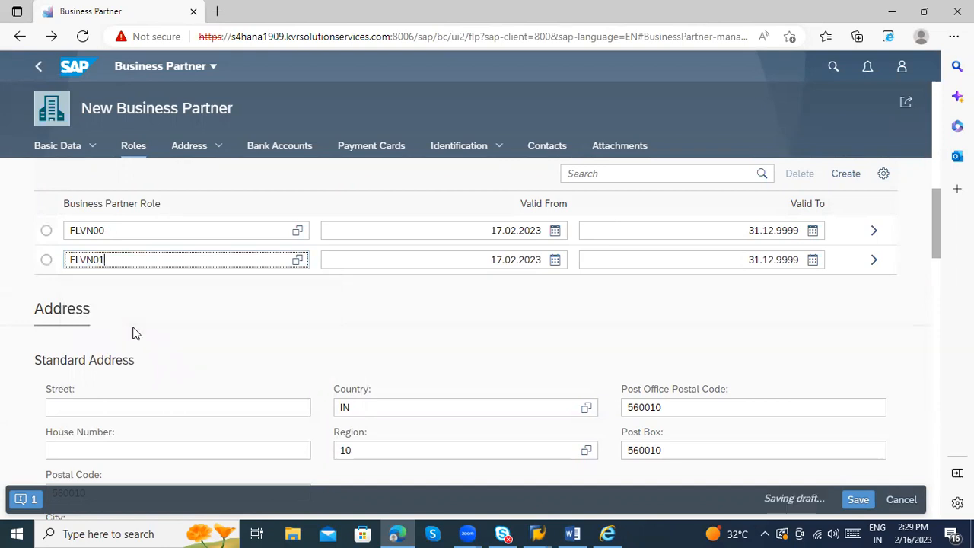
click(47, 260)
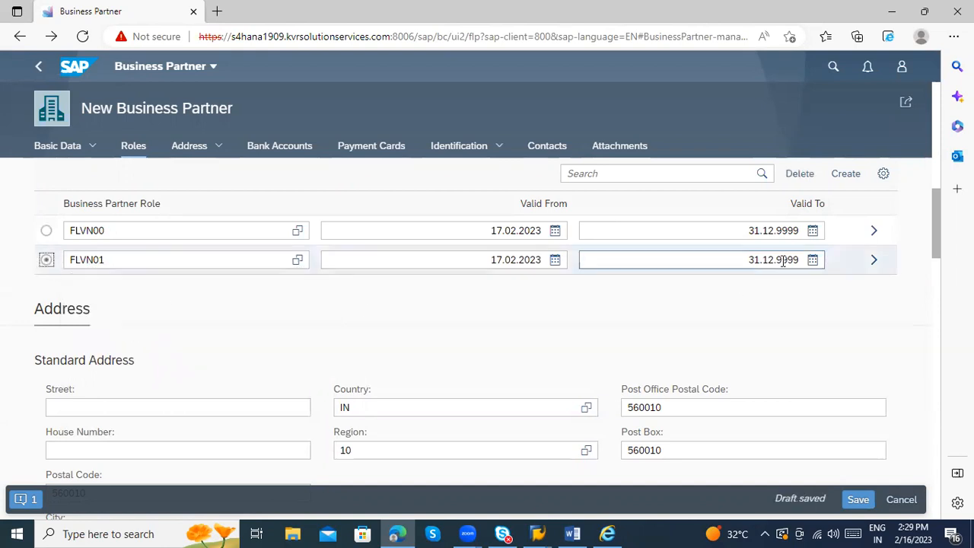
click(875, 261)
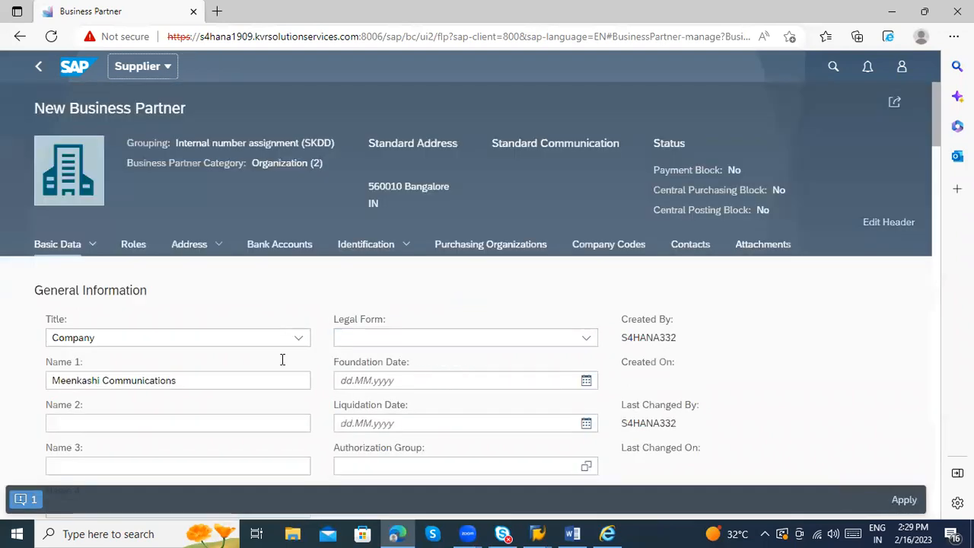
Step: Scroll down to the supplier's Purchasing Organizations table and create a new entry
scroll(225, 363, down, 2)
scroll(225, 362, down, 5)
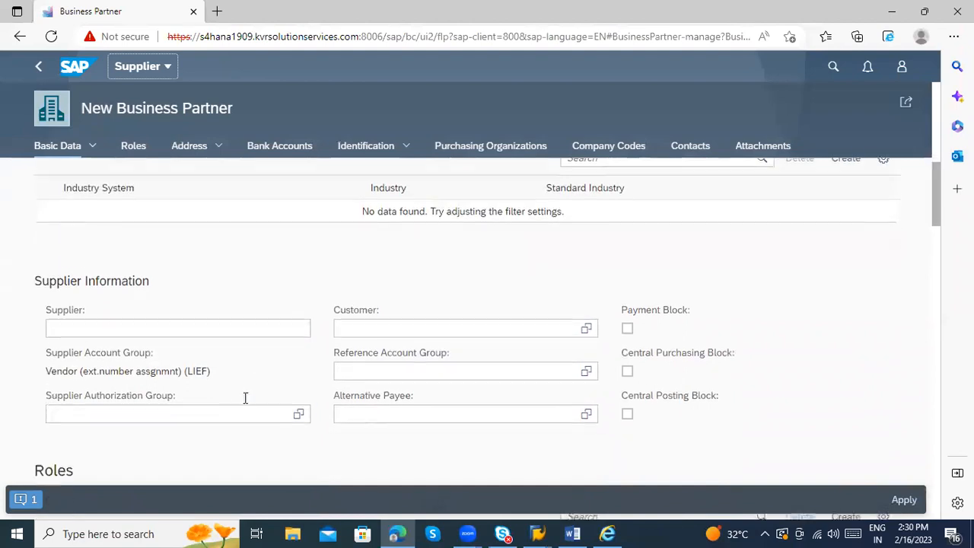
click(186, 266)
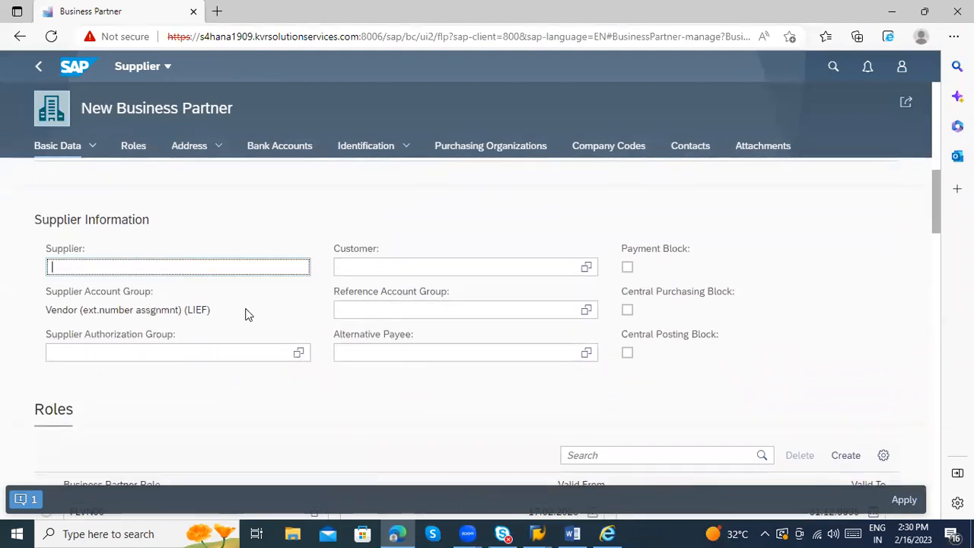
scroll(248, 320, down, 3)
scroll(142, 365, up, 1)
scroll(113, 411, down, 1)
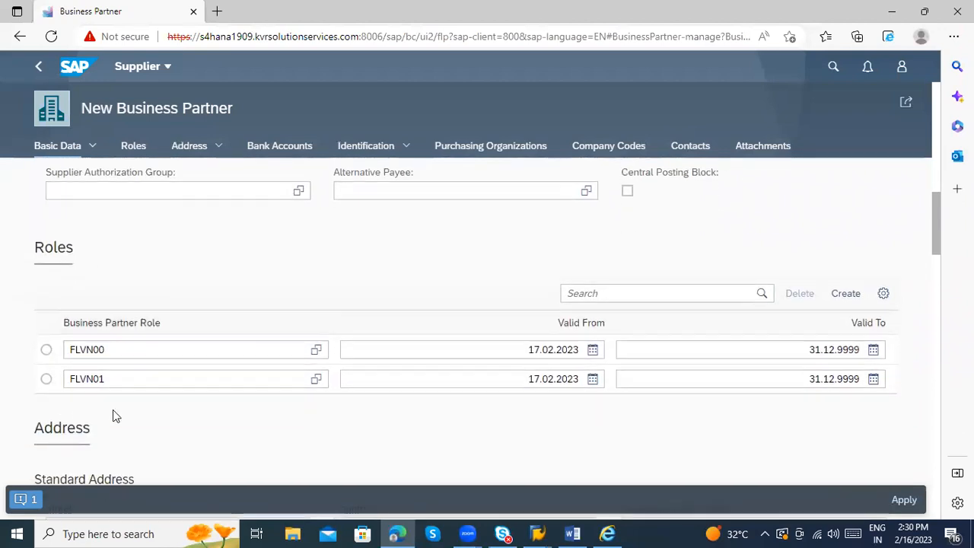
scroll(195, 388, down, 5)
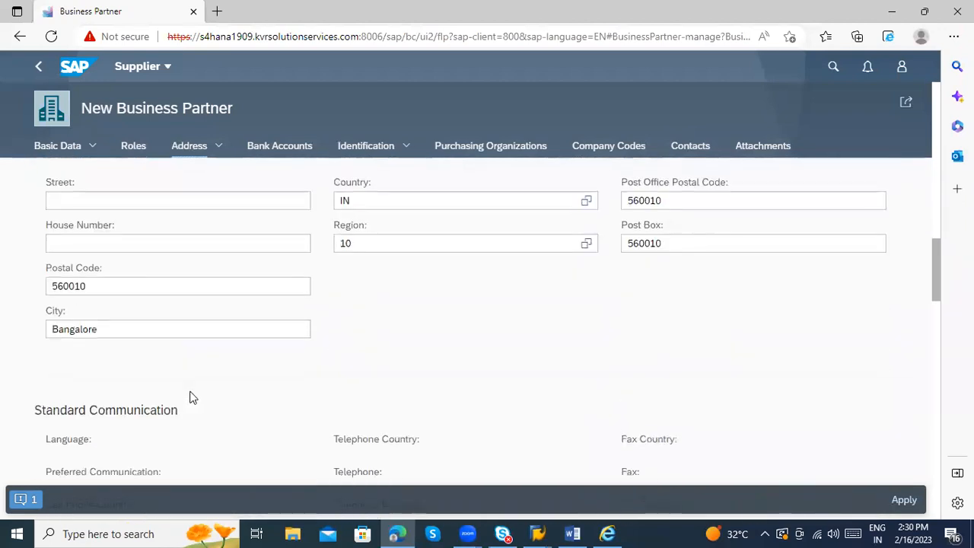
scroll(279, 419, down, 10)
scroll(280, 421, down, 8)
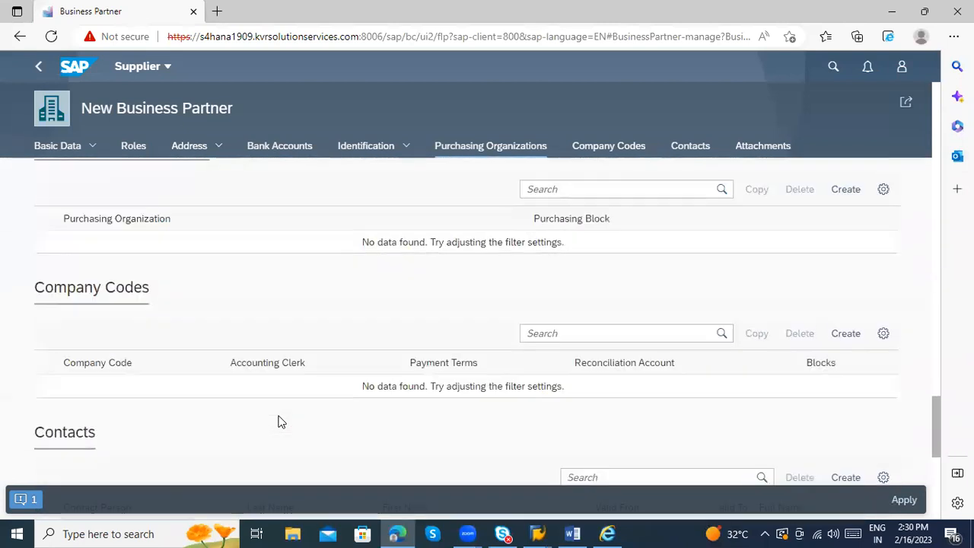
scroll(281, 422, up, 2)
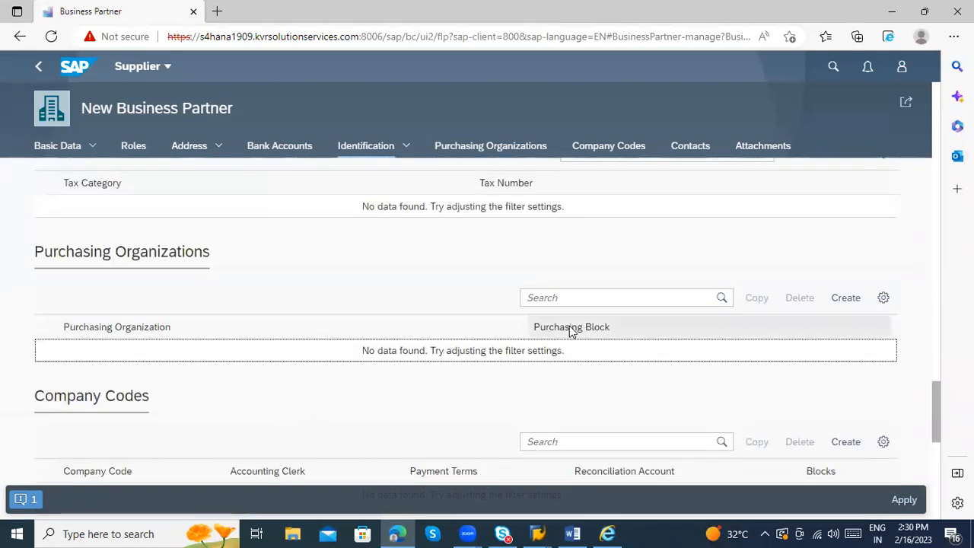
click(169, 326)
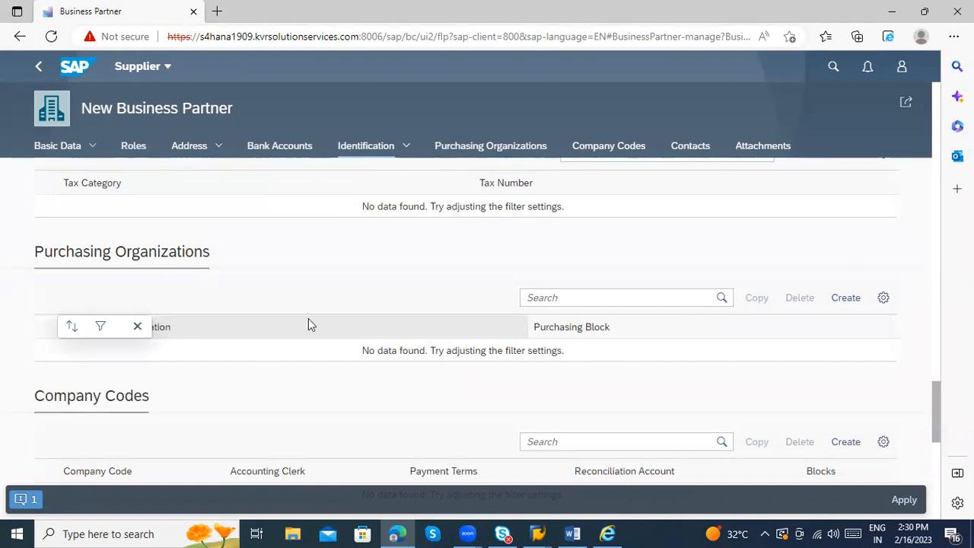
click(839, 300)
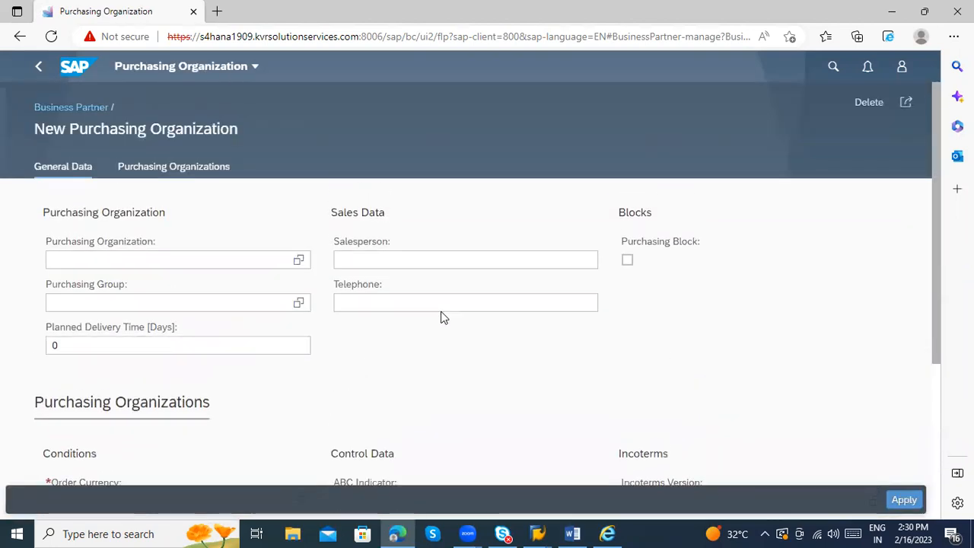
Step: Choose purchasing organization SKDD (External procured) and purchasing group 001 (Einkäufer 1)
click(171, 264)
text(SKDD)
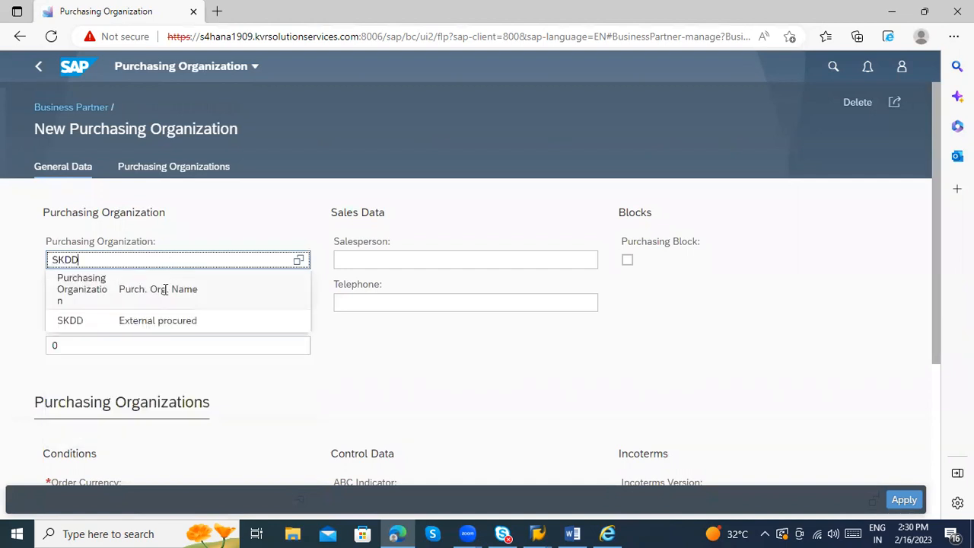
click(160, 321)
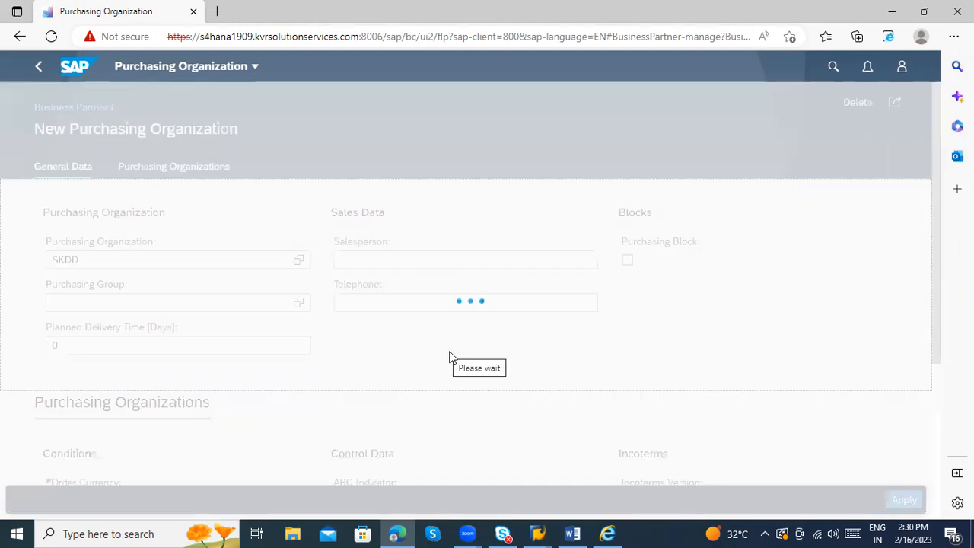
click(158, 303)
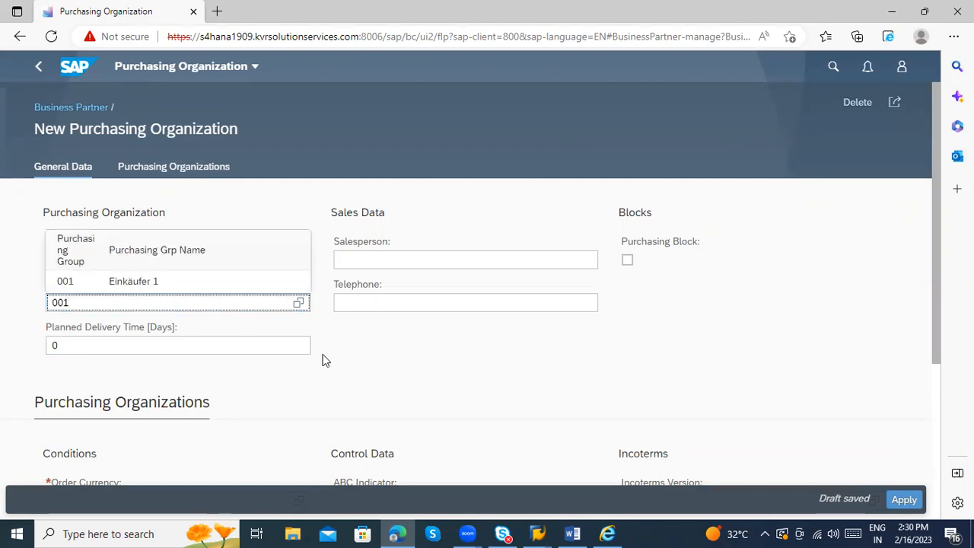
click(194, 279)
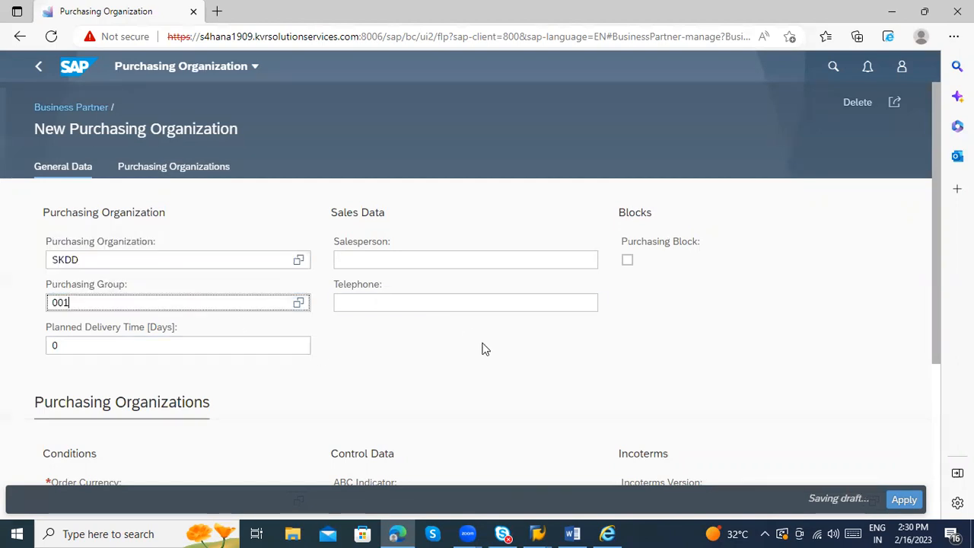
Step: Change Planned Delivery Time to 1 day and set the order currency to INR
scroll(472, 335, down, 1)
scroll(274, 327, down, 2)
scroll(181, 347, up, 1)
click(201, 244)
key(BackSpace)
text(1)
click(115, 396)
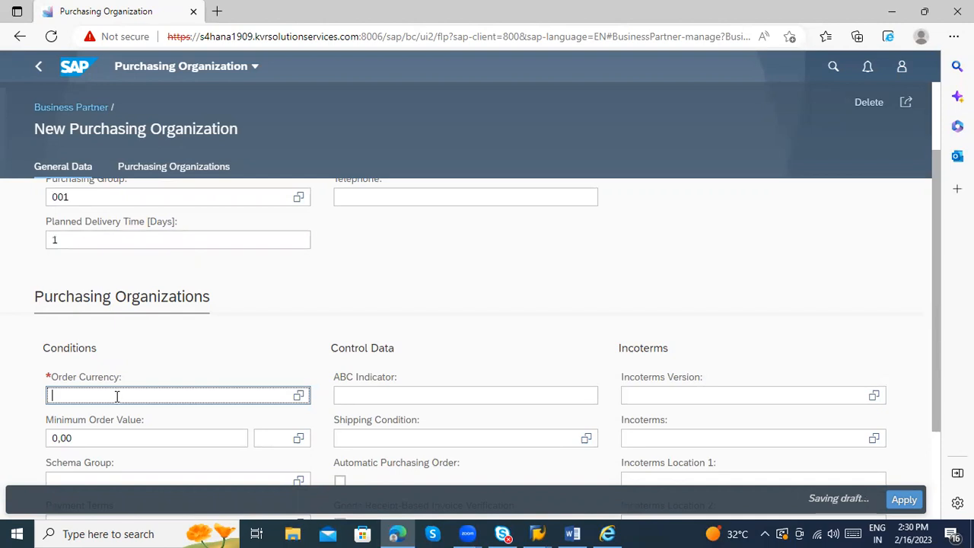
scroll(350, 330, down, 1)
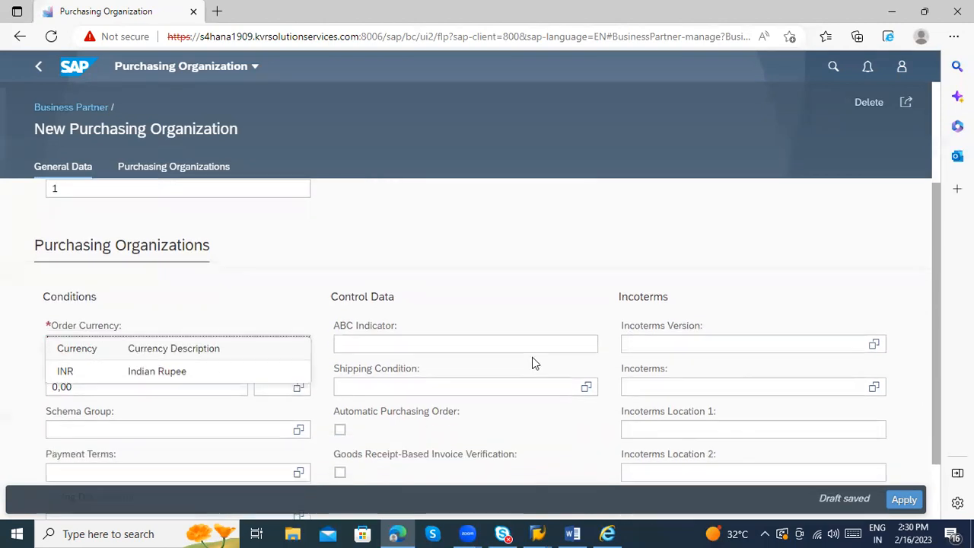
scroll(250, 369, down, 1)
scroll(249, 369, down, 1)
click(165, 335)
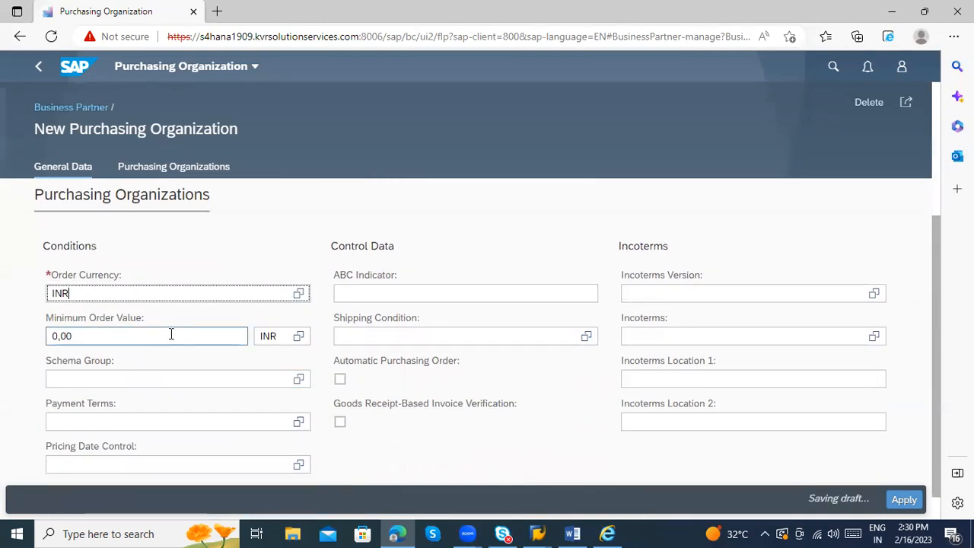
Step: Review the Purchasing Organizations and General Data sections, then return to the business partner
scroll(542, 433, down, 1)
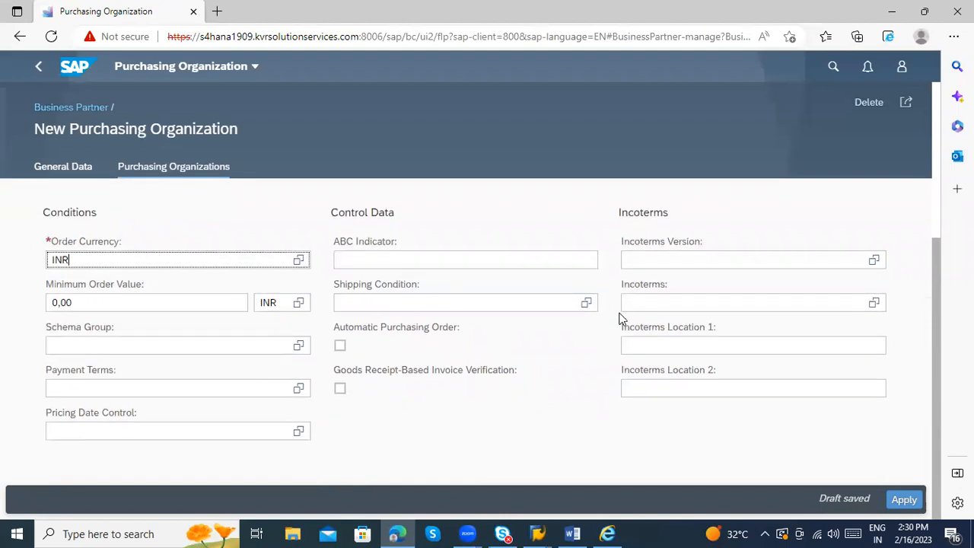
scroll(512, 401, up, 7)
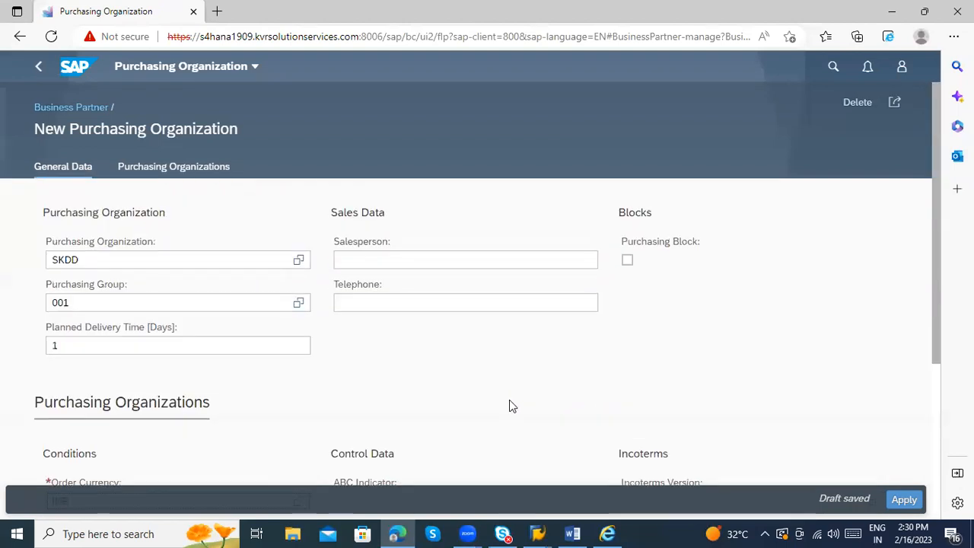
click(157, 174)
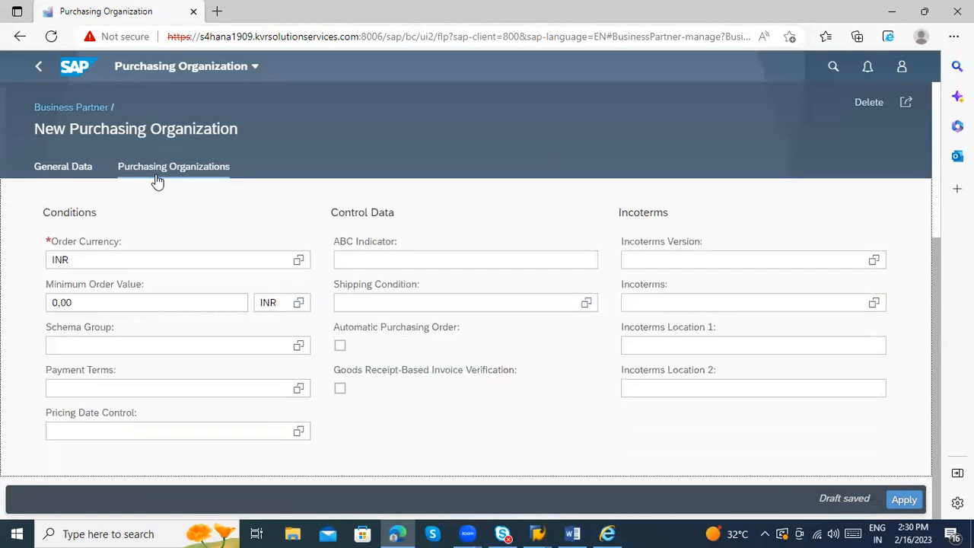
click(35, 178)
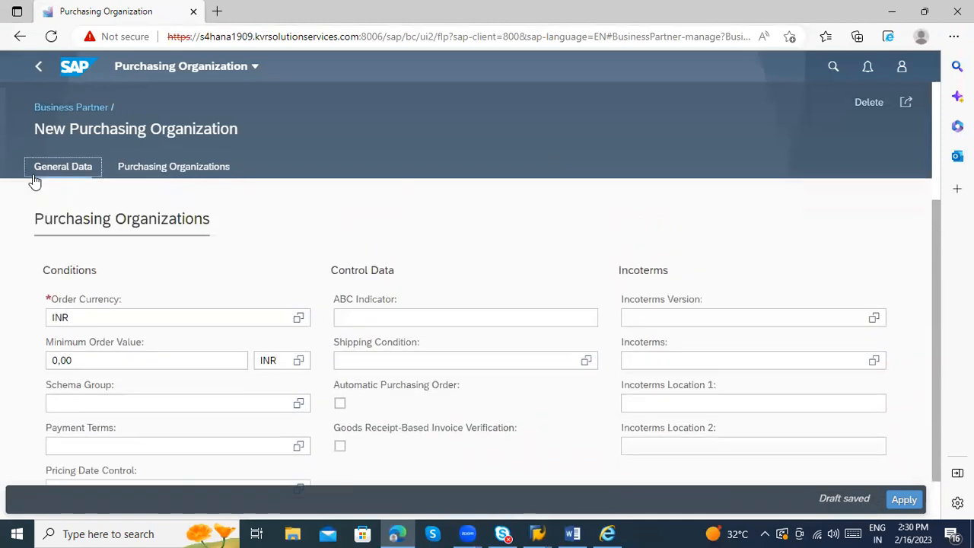
click(36, 70)
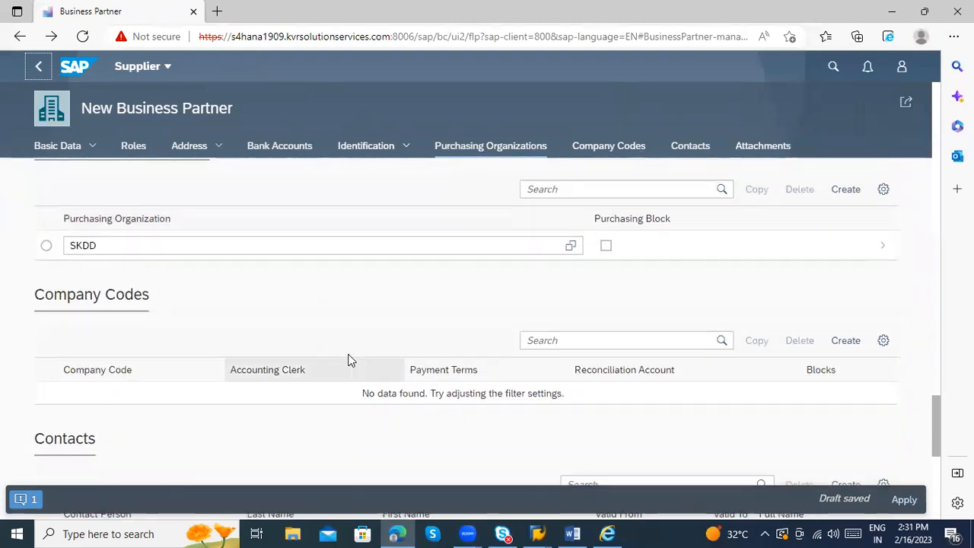
Step: Create a Company Codes entry and select company code SKDD (Sri Kanaka Durga Dairy)
click(856, 342)
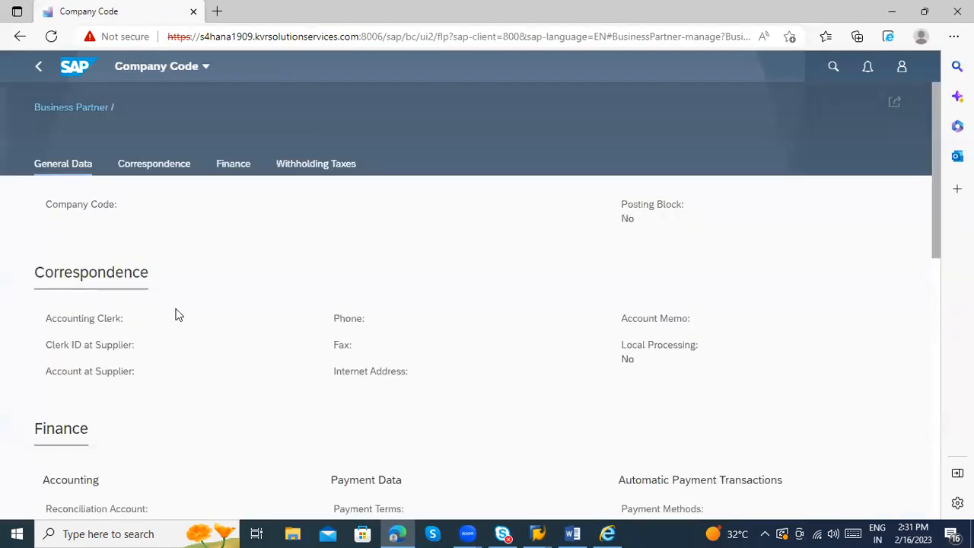
click(118, 225)
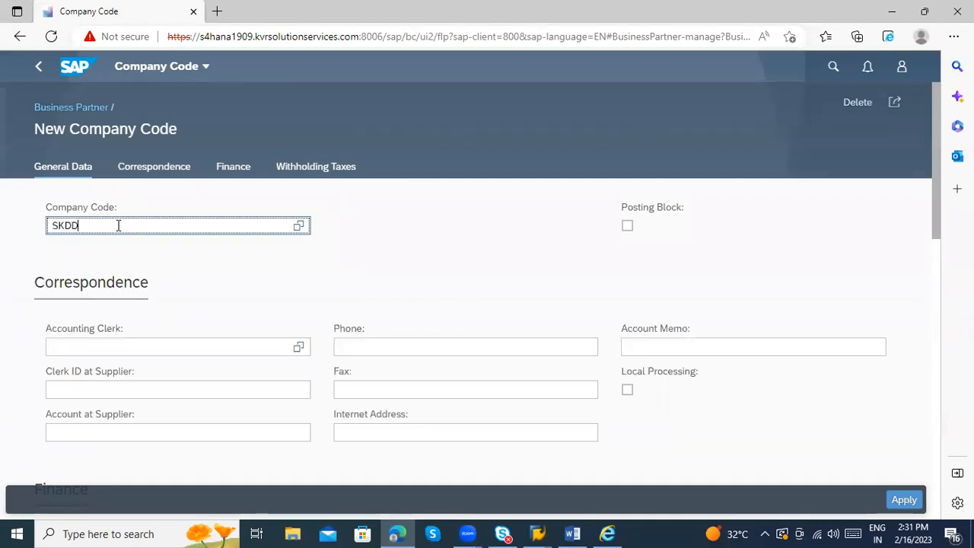
click(98, 275)
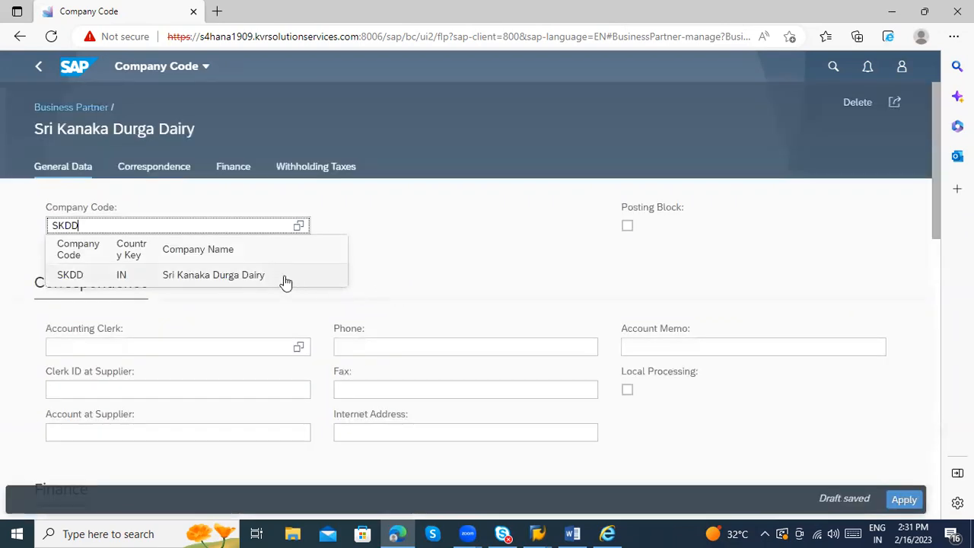
click(282, 276)
click(553, 283)
scroll(276, 278, down, 1)
click(549, 293)
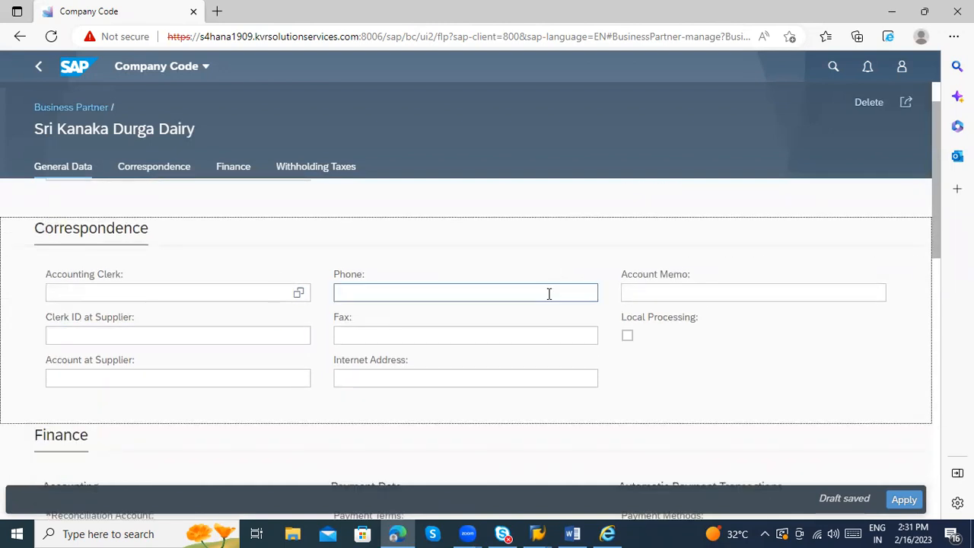
scroll(272, 320, down, 3)
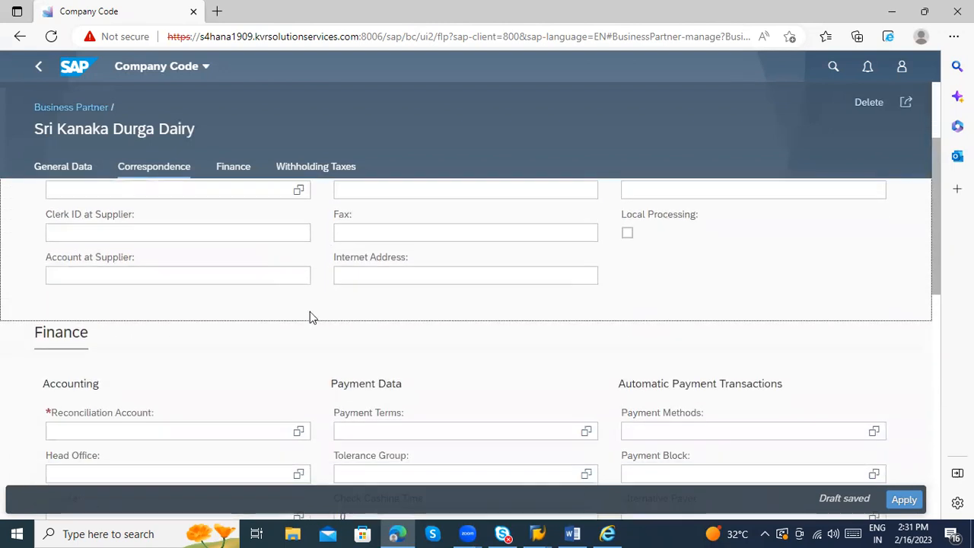
Step: Enter reconciliation account 161000 and payment terms 0001 for the SKDD company code
click(239, 372)
text(1)
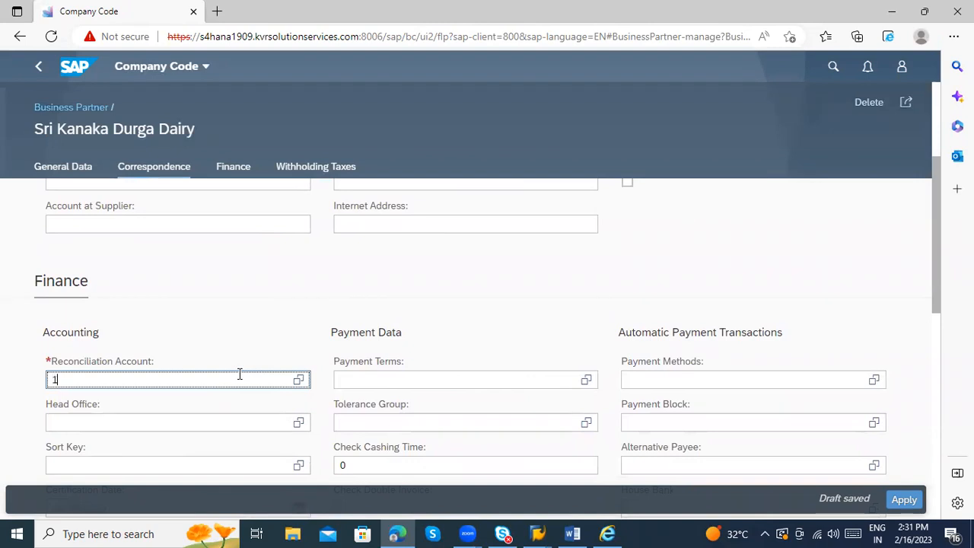
text(61000)
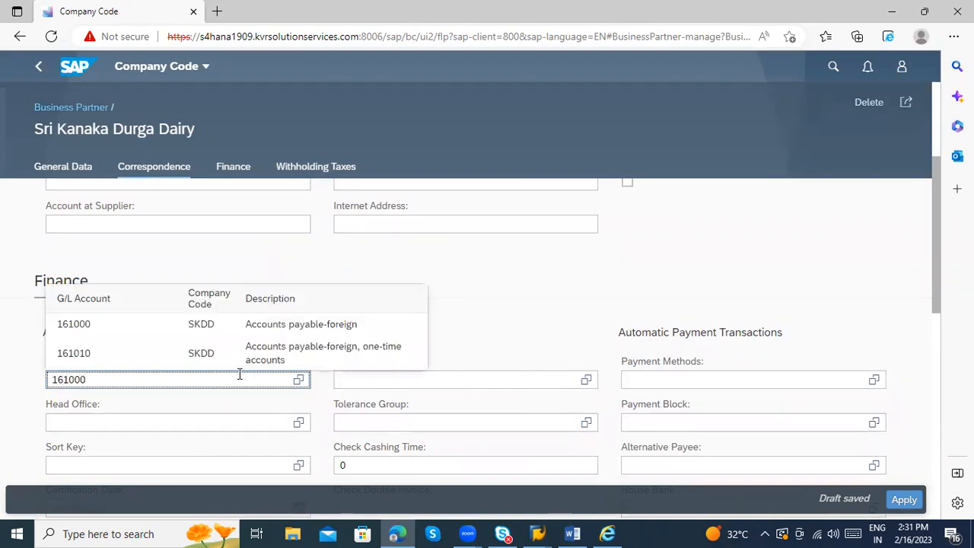
click(242, 324)
scroll(325, 327, down, 2)
click(403, 277)
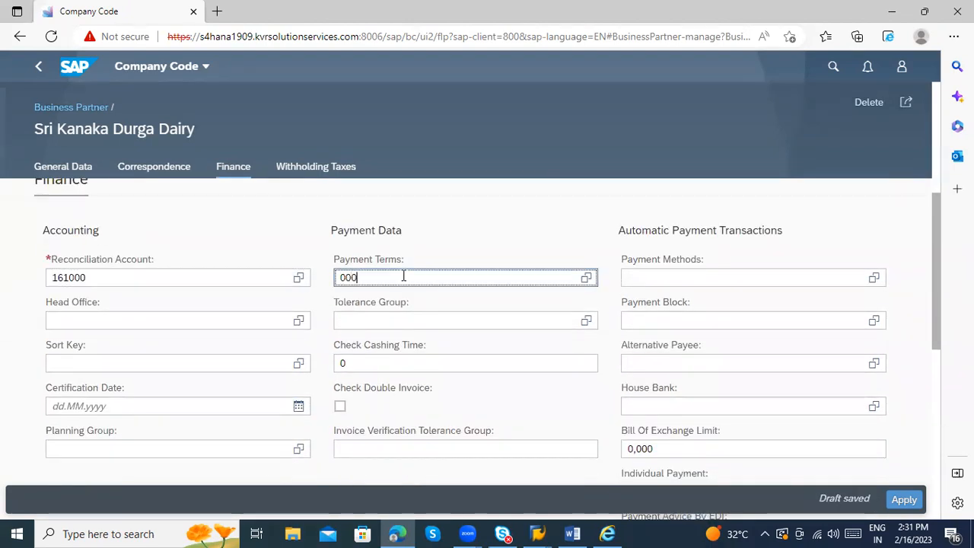
text(0001)
click(407, 324)
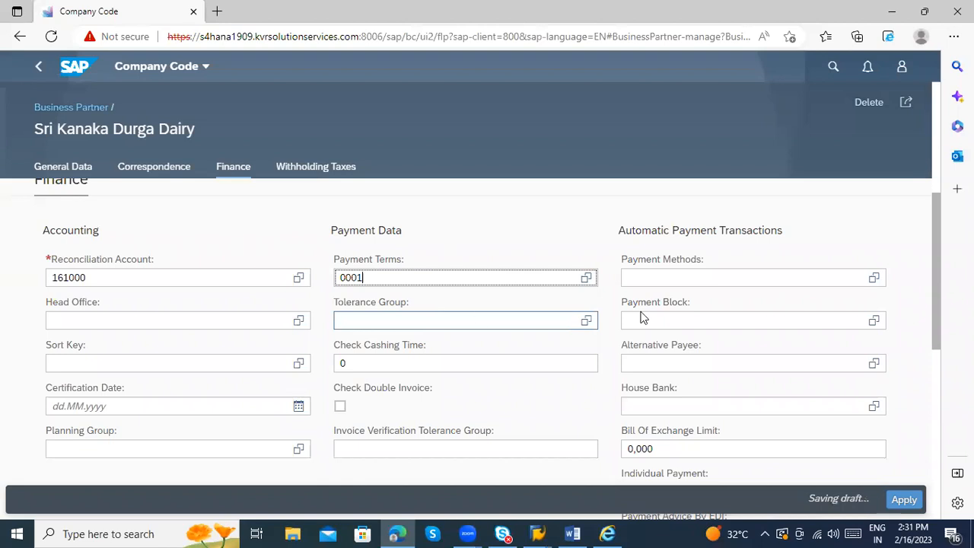
click(678, 280)
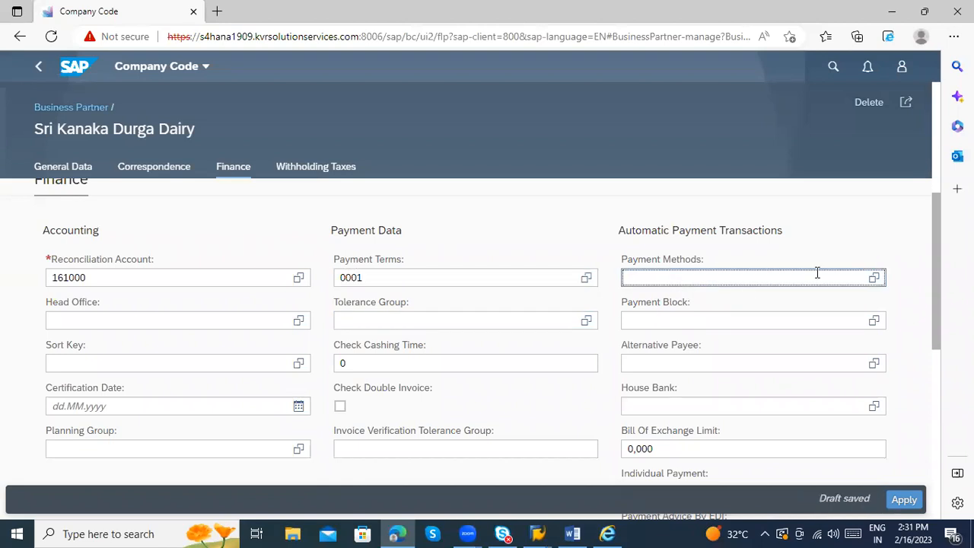
Step: Turn on Check Double Invoice
scroll(406, 344, down, 2)
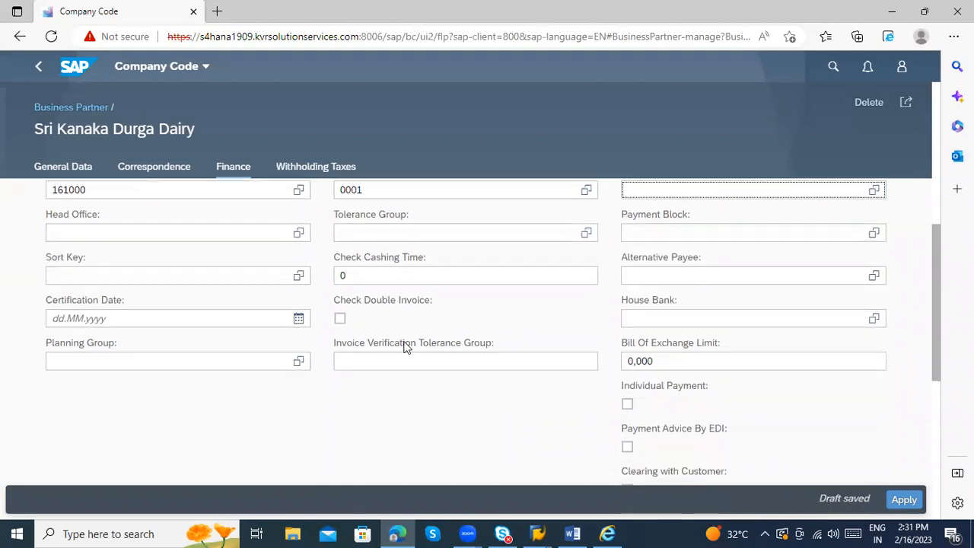
scroll(526, 376, up, 2)
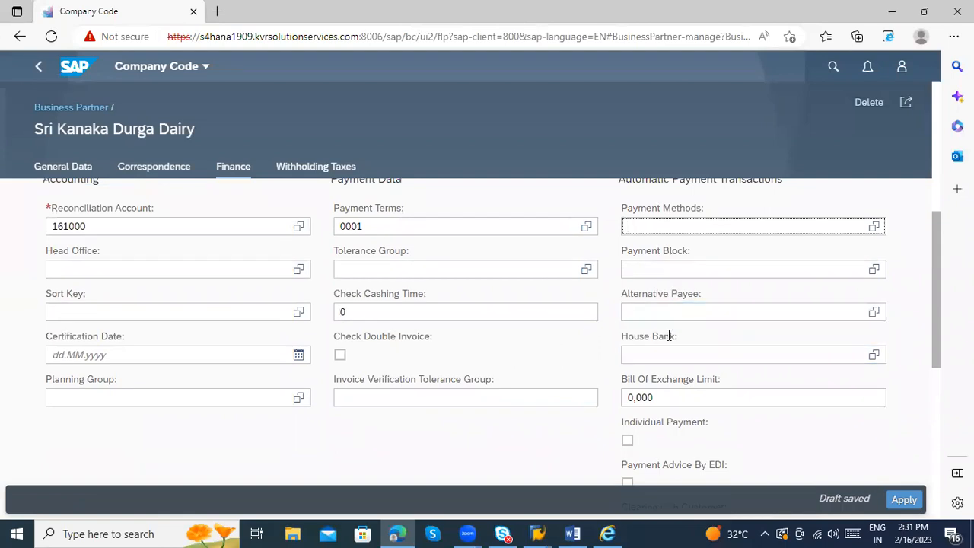
scroll(385, 352, down, 4)
scroll(391, 348, up, 3)
click(341, 303)
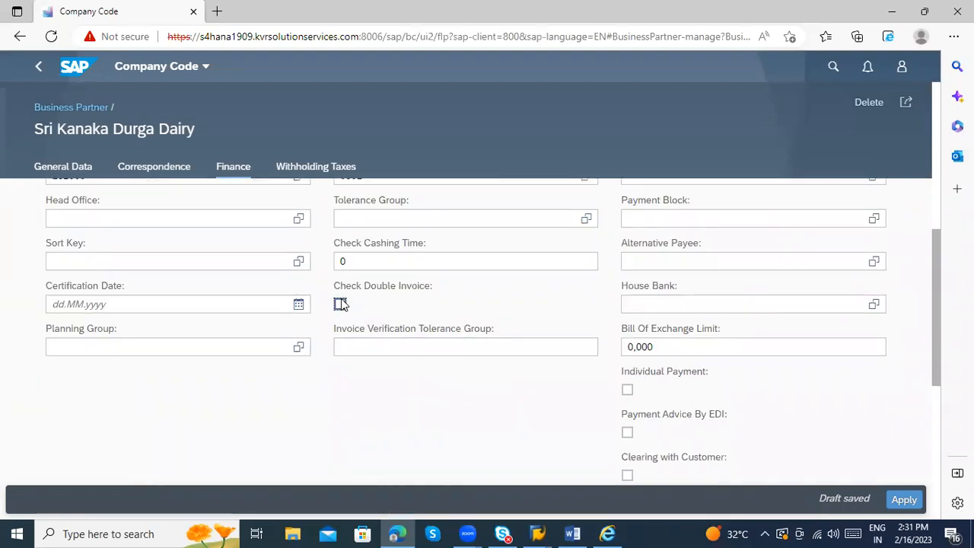
Step: Review the Correspondence, Finance, Withholding Taxes and General Data sections, then return to the business partner
scroll(423, 361, down, 3)
scroll(455, 332, up, 8)
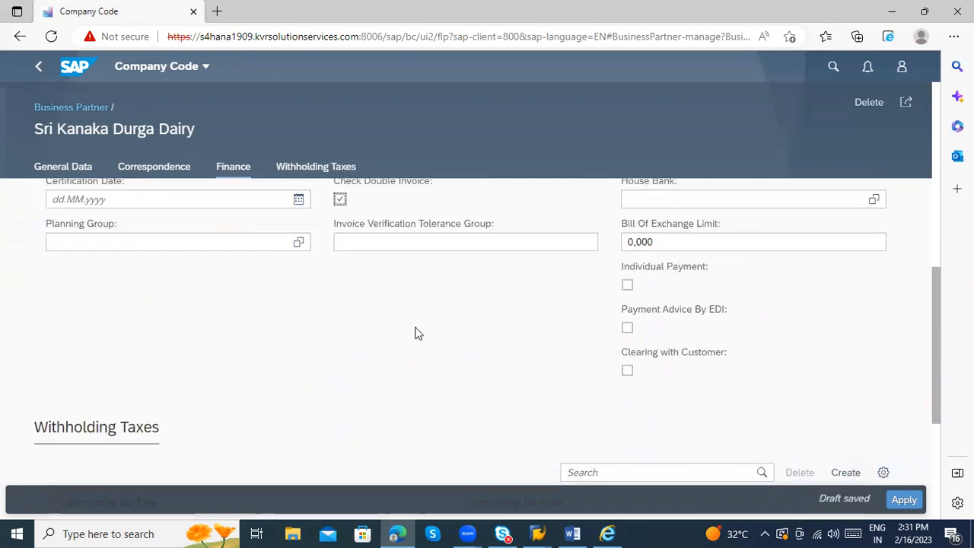
scroll(456, 324, up, 3)
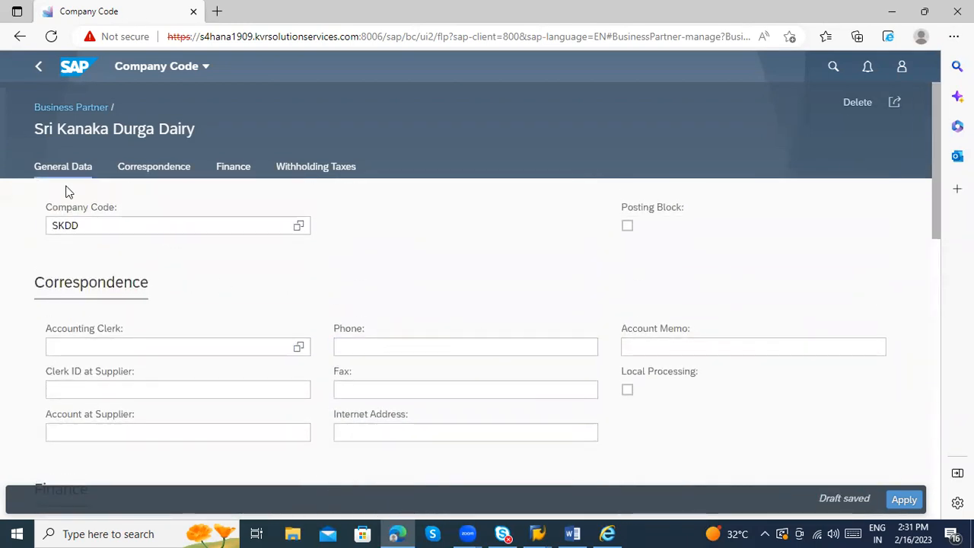
click(124, 172)
click(232, 166)
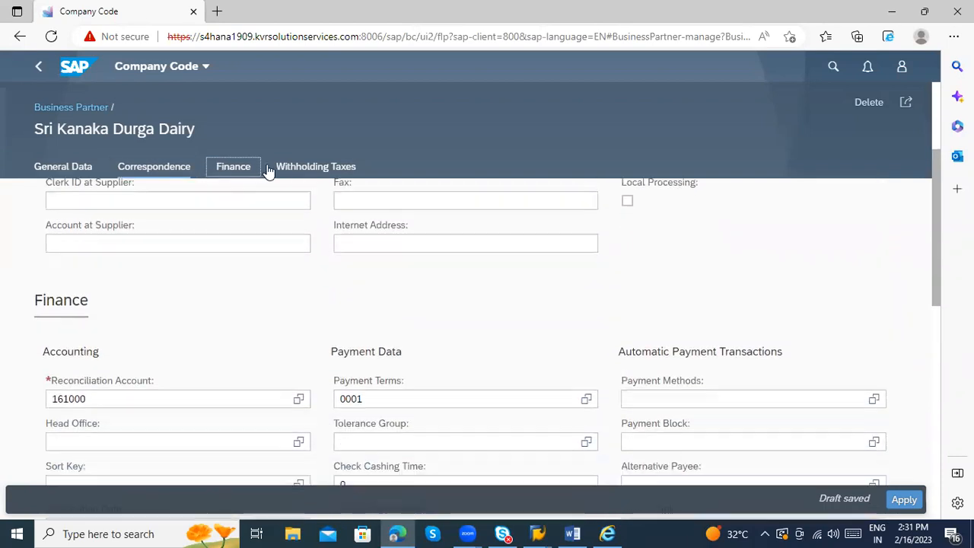
click(293, 171)
click(87, 173)
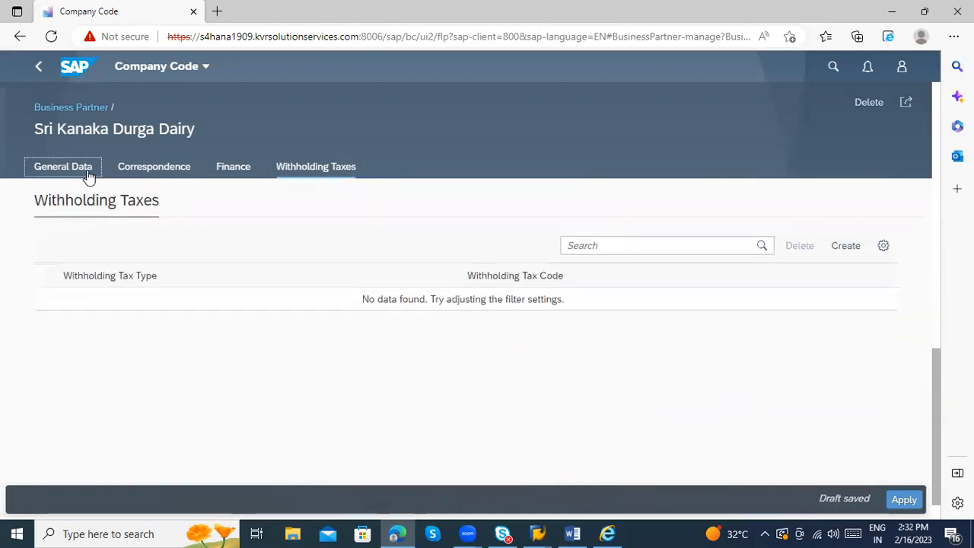
click(134, 169)
click(217, 167)
click(296, 169)
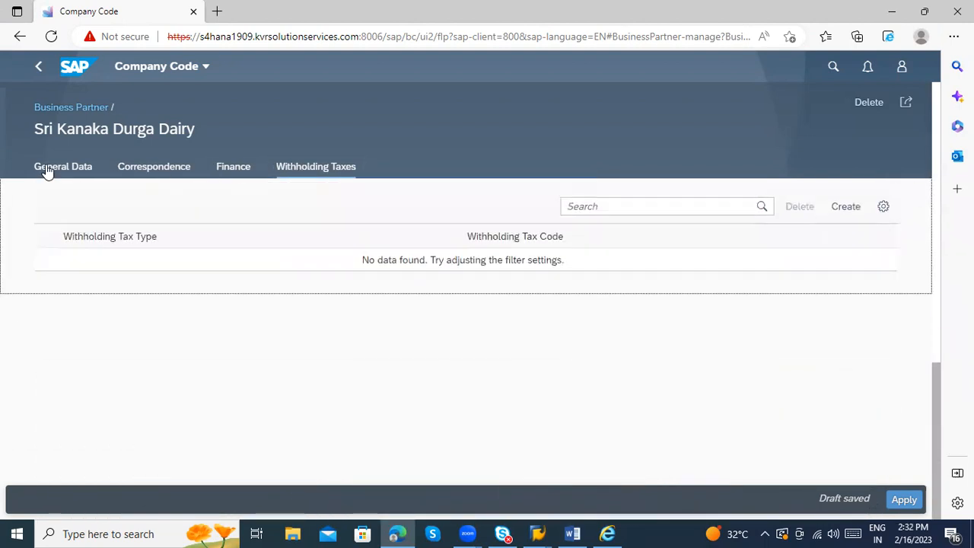
click(38, 68)
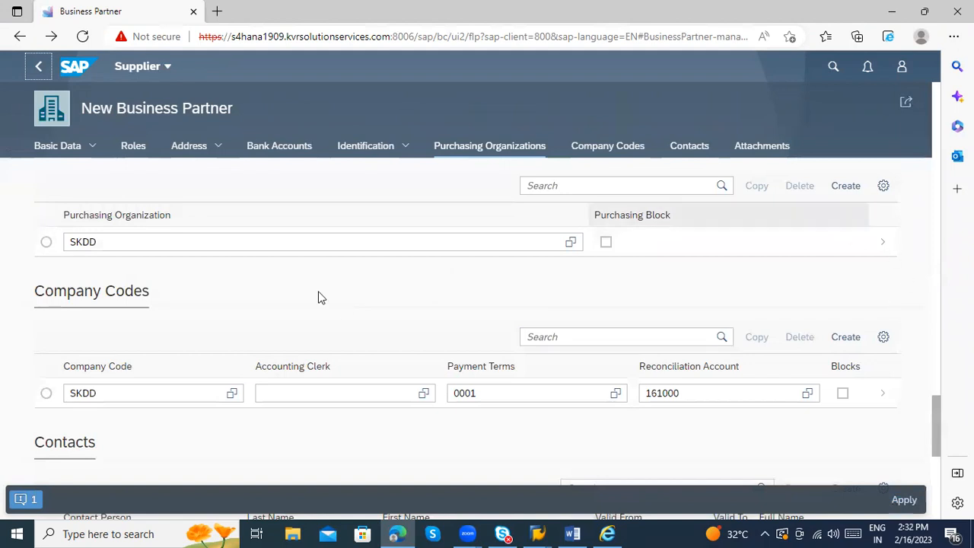
Step: Scroll the New Business Partner form past the IN standard address to the empty Bank Accounts table
scroll(910, 413, down, 2)
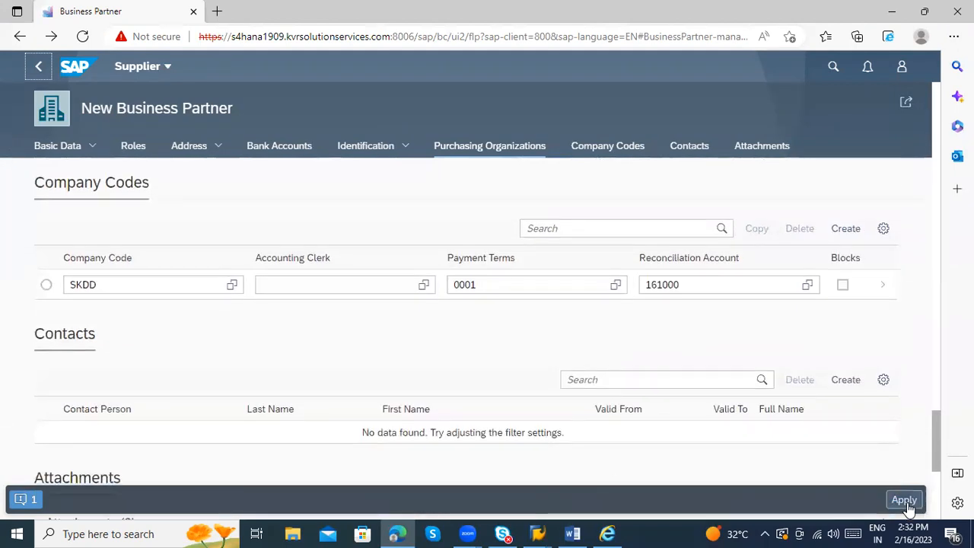
scroll(567, 374, down, 5)
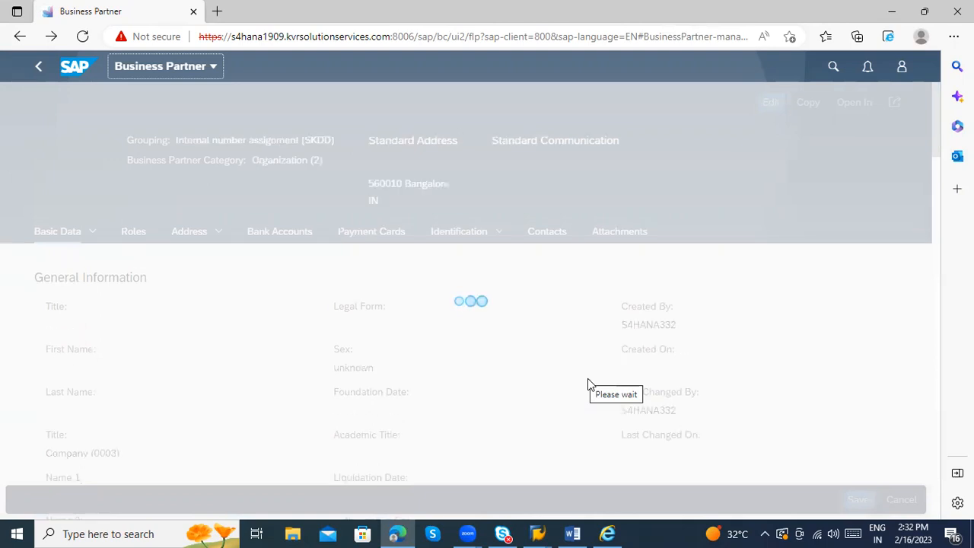
scroll(691, 372, down, 5)
scroll(699, 362, down, 5)
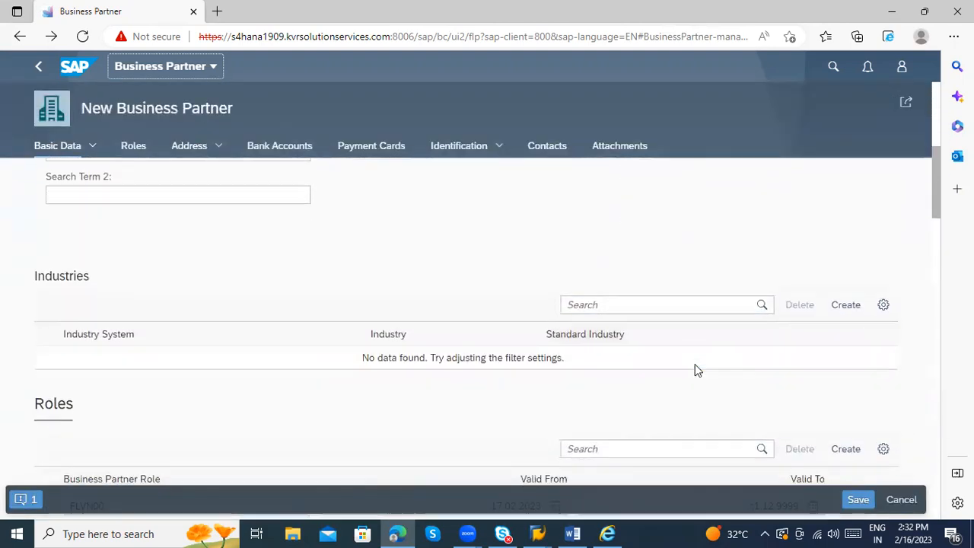
scroll(685, 402, down, 10)
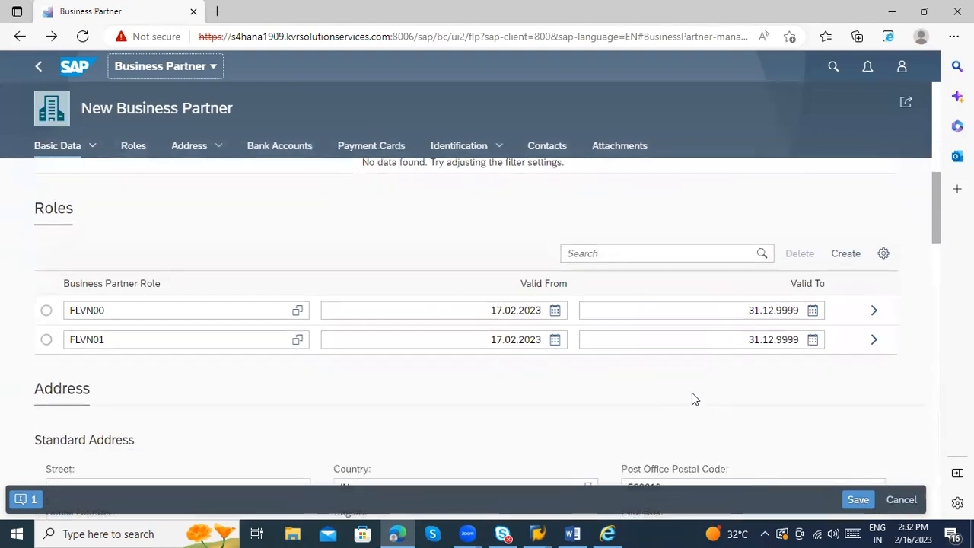
scroll(692, 396, down, 8)
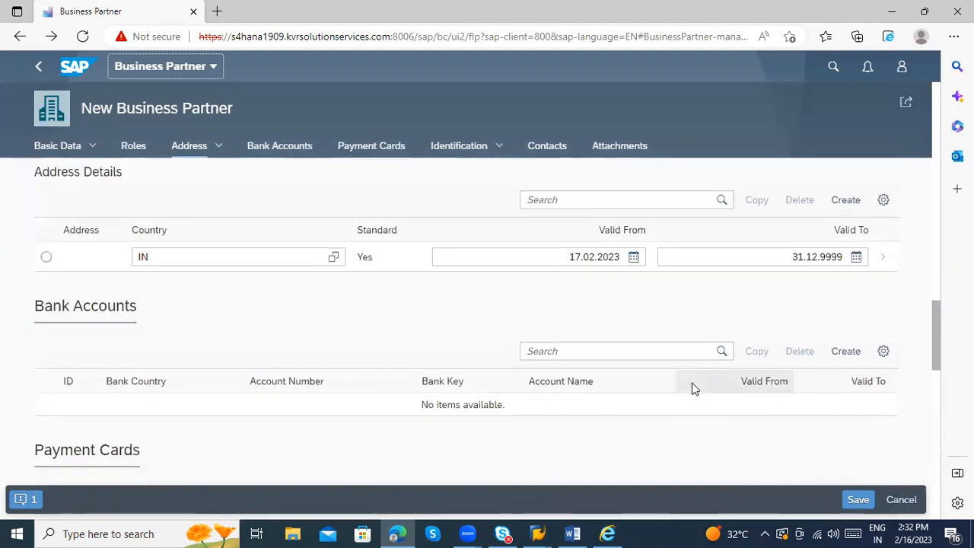
Step: Attempt to save and inspect the 'Vendor number was not filled' error
click(858, 500)
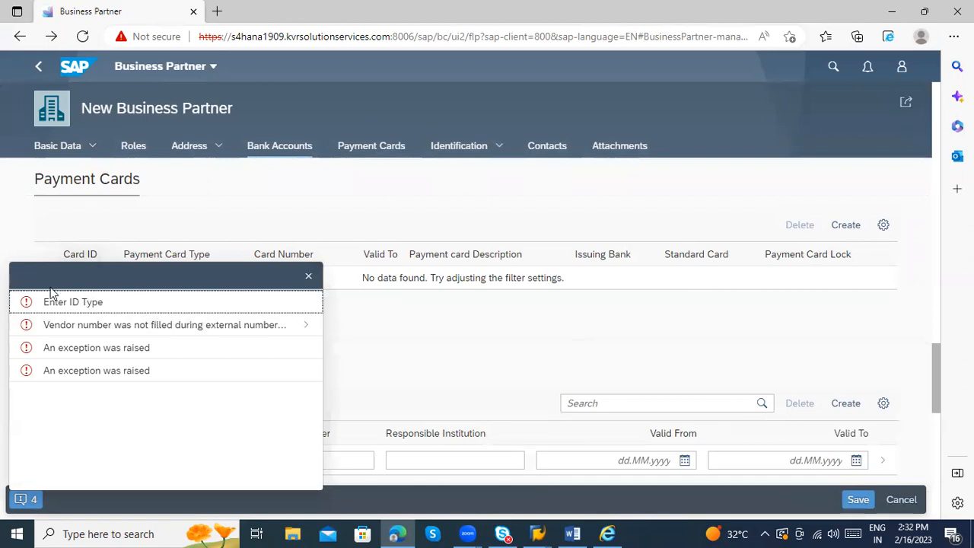
click(241, 336)
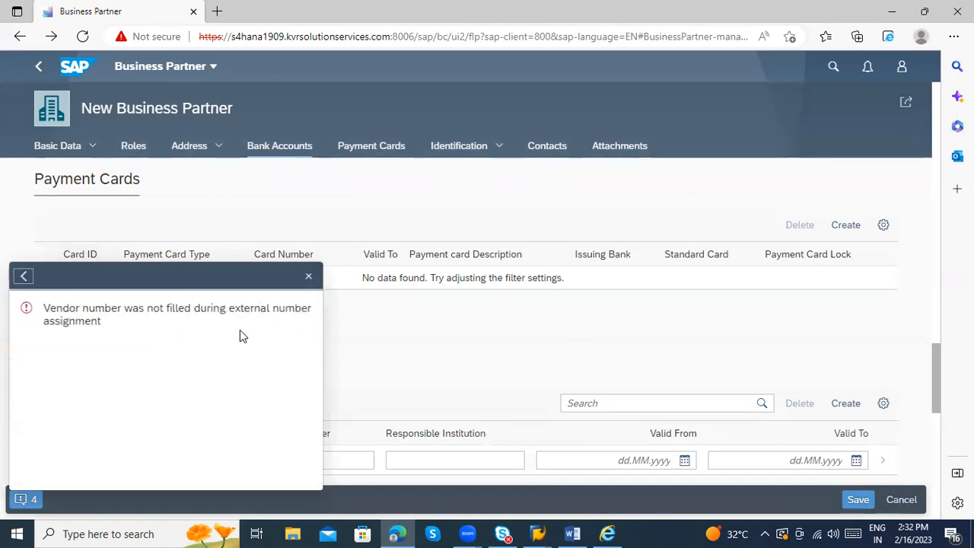
click(308, 277)
Step: Select the FLVN00 row in Roles and open its supplier details
scroll(531, 323, up, 7)
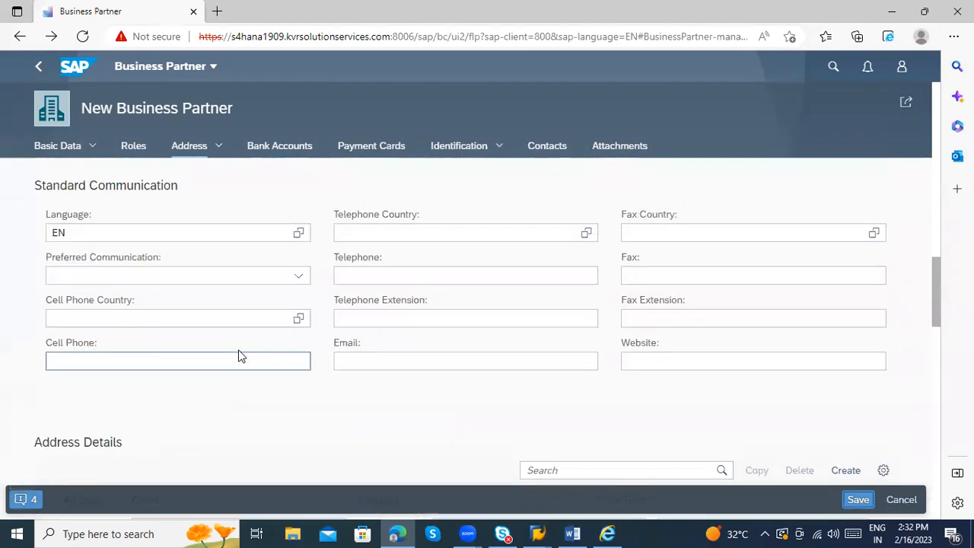
scroll(239, 355, down, 3)
scroll(151, 333, up, 7)
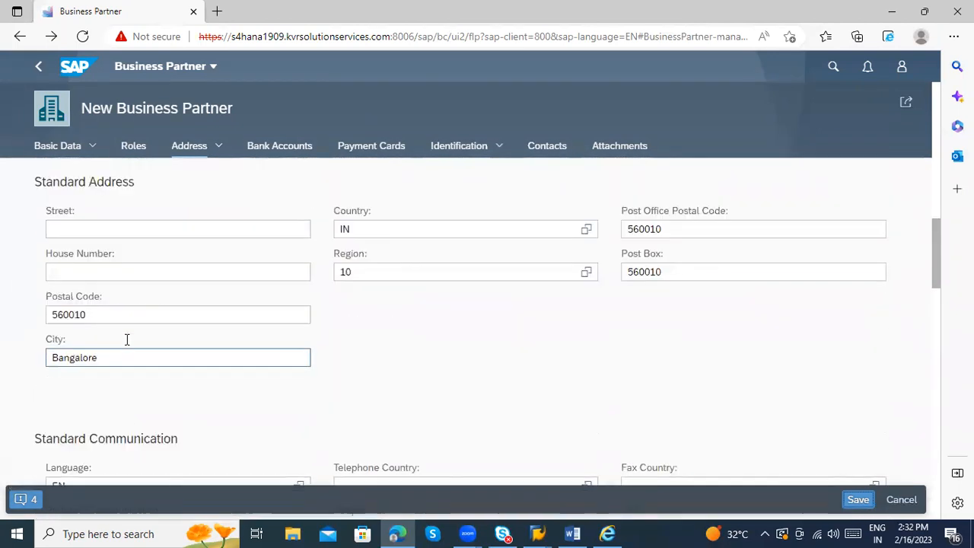
scroll(330, 369, down, 4)
scroll(335, 373, down, 3)
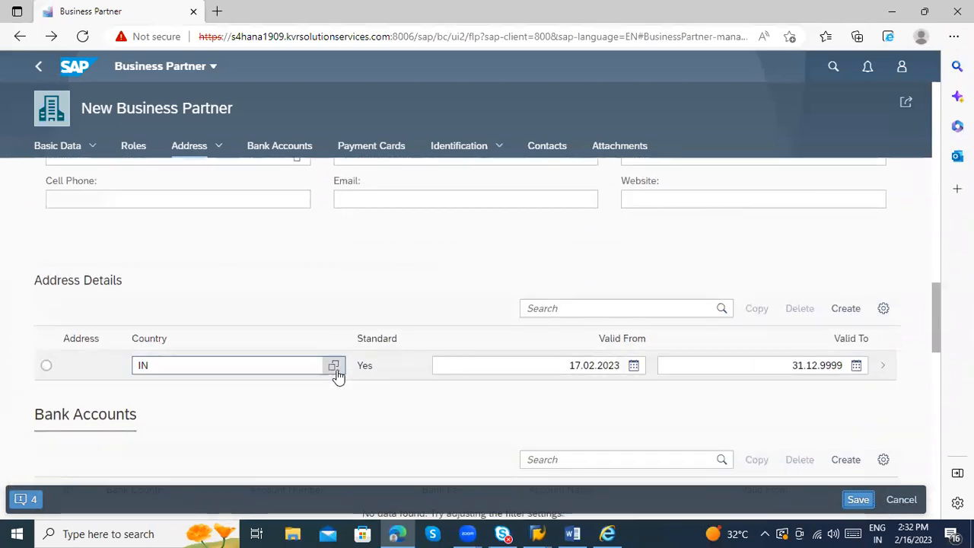
scroll(330, 339, up, 7)
scroll(335, 341, up, 10)
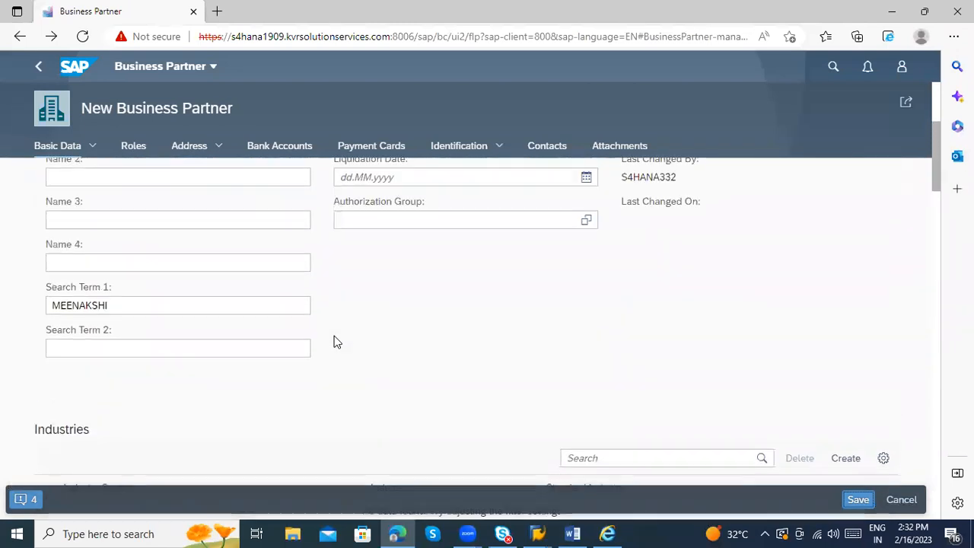
scroll(347, 347, down, 9)
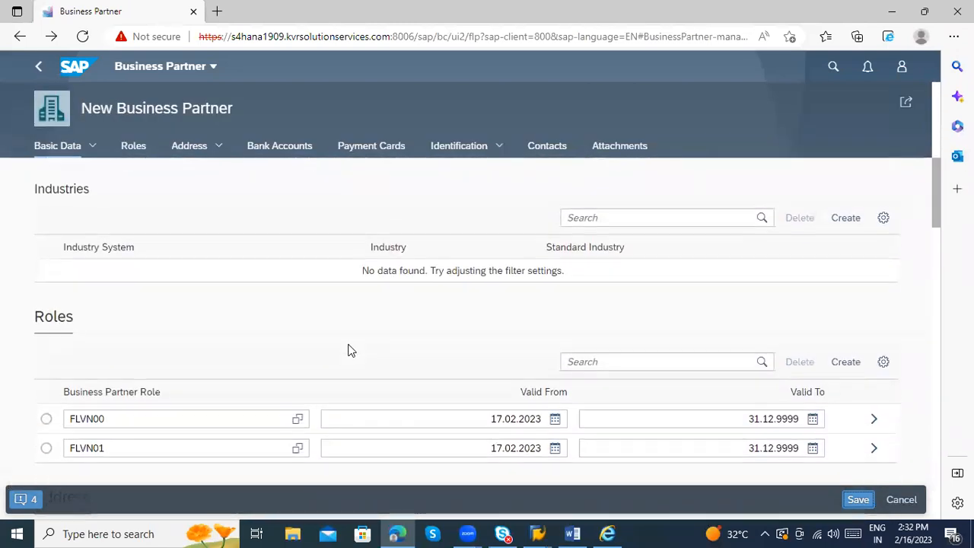
click(47, 362)
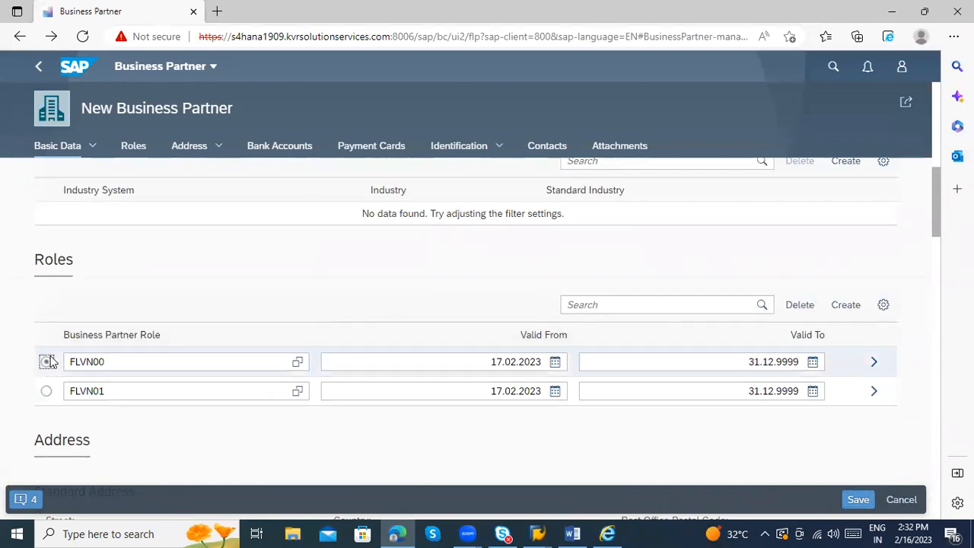
click(873, 364)
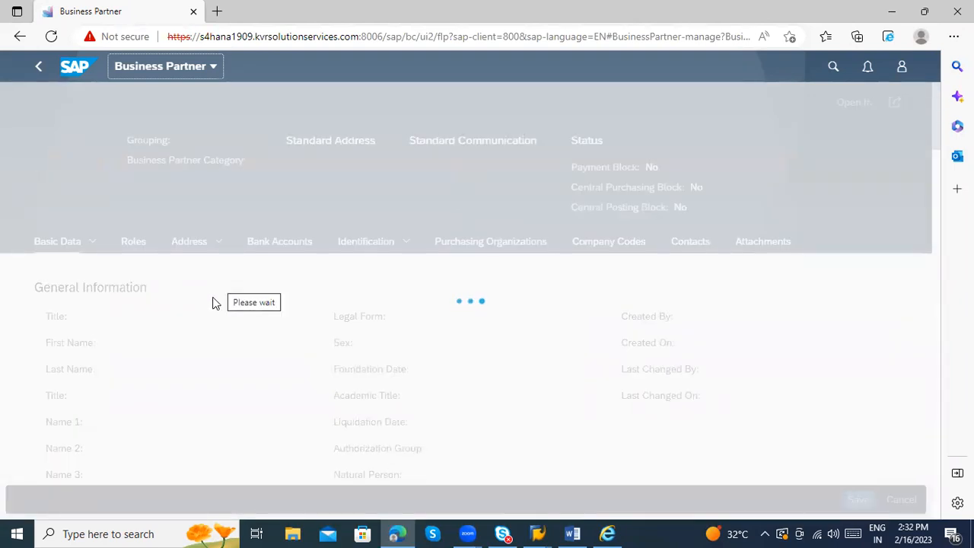
Step: Enter vendor number SKDDD in the Supplier field and apply to return to the form
scroll(174, 320, down, 10)
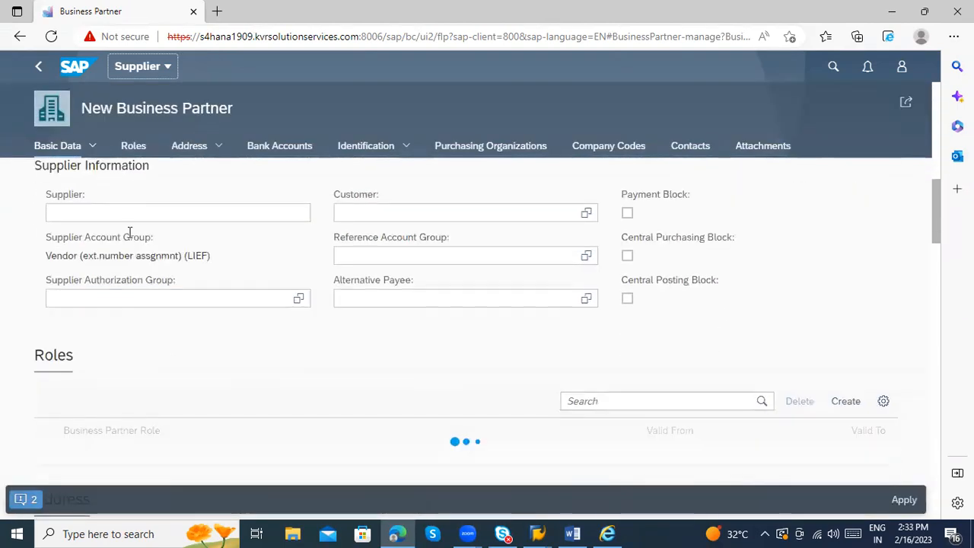
click(127, 214)
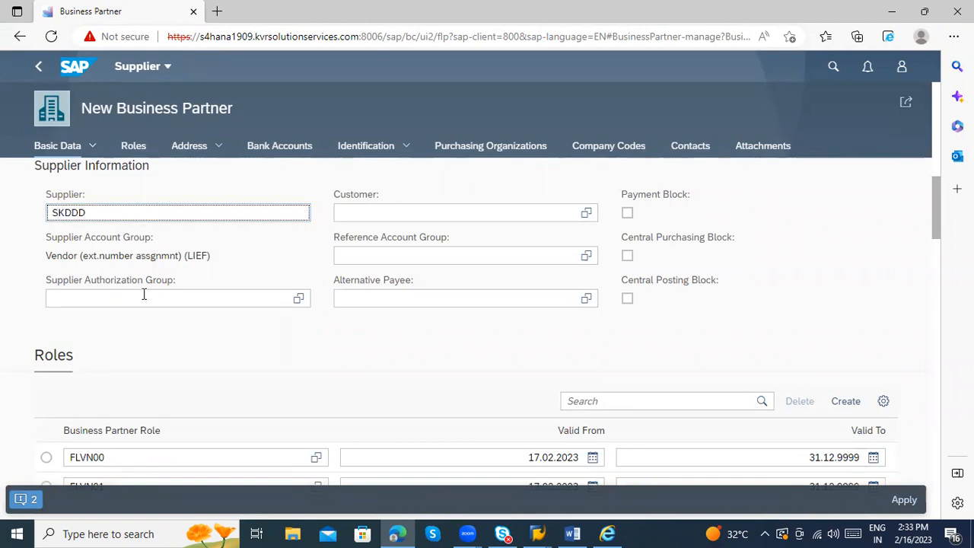
click(565, 341)
scroll(780, 391, down, 2)
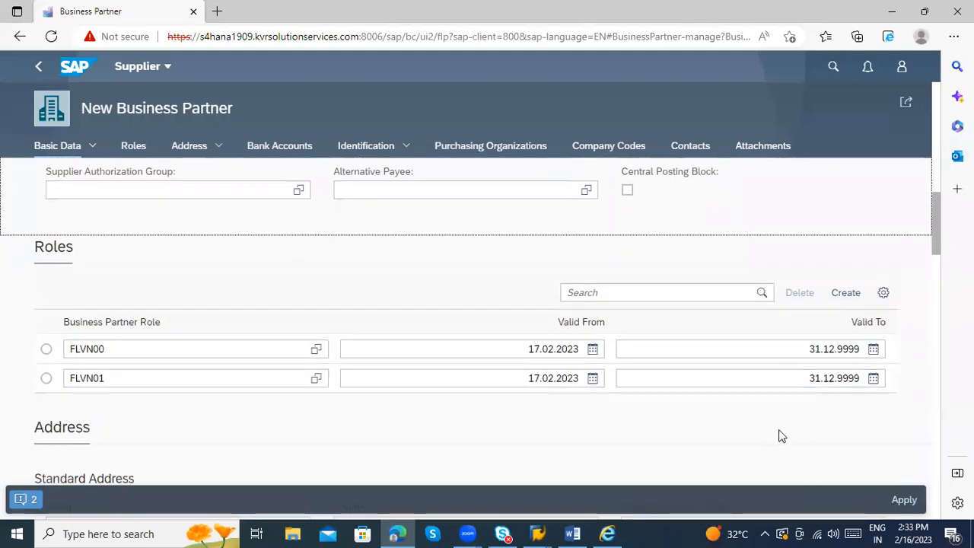
scroll(780, 435, down, 2)
click(903, 499)
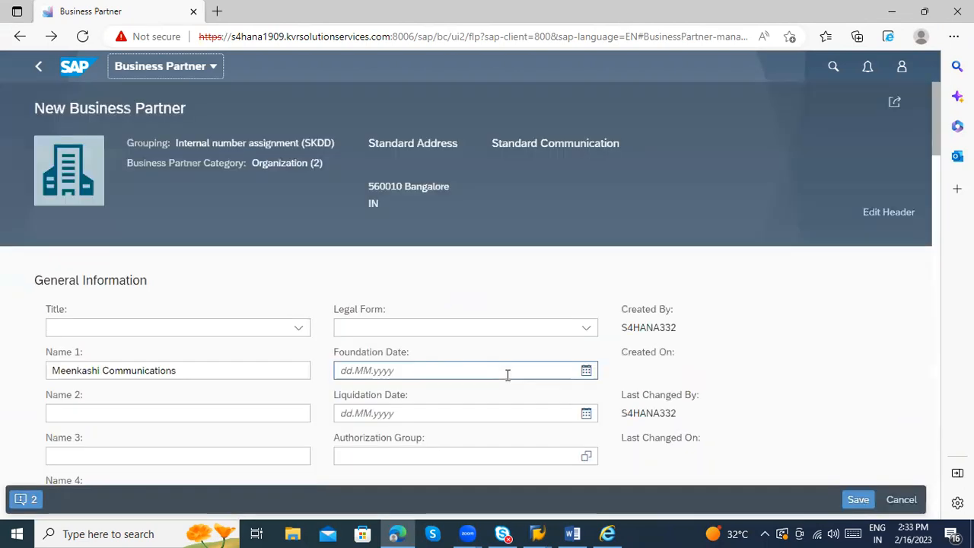
Step: Add a new row to the Bank Accounts table, dismissing the connection error prompt
scroll(508, 378, down, 2)
scroll(508, 378, down, 5)
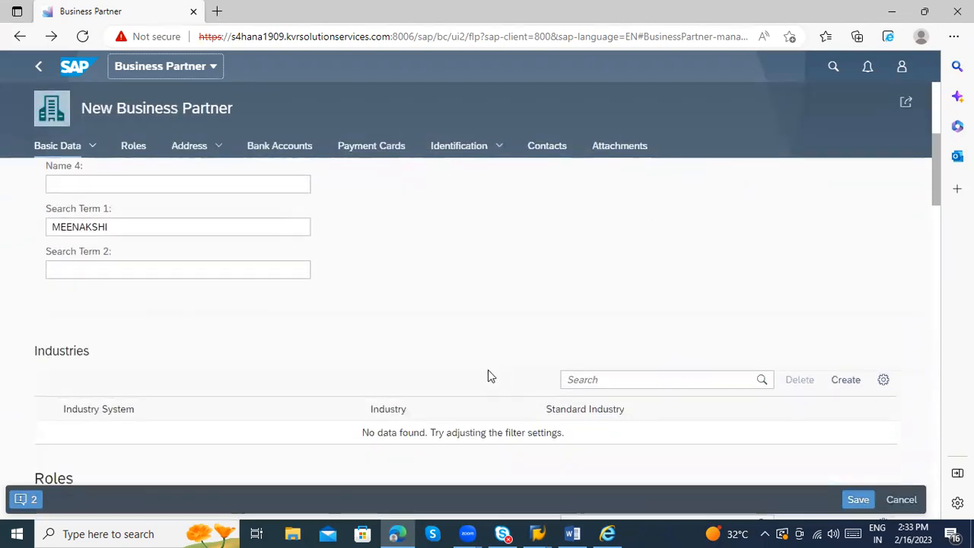
scroll(448, 375, down, 5)
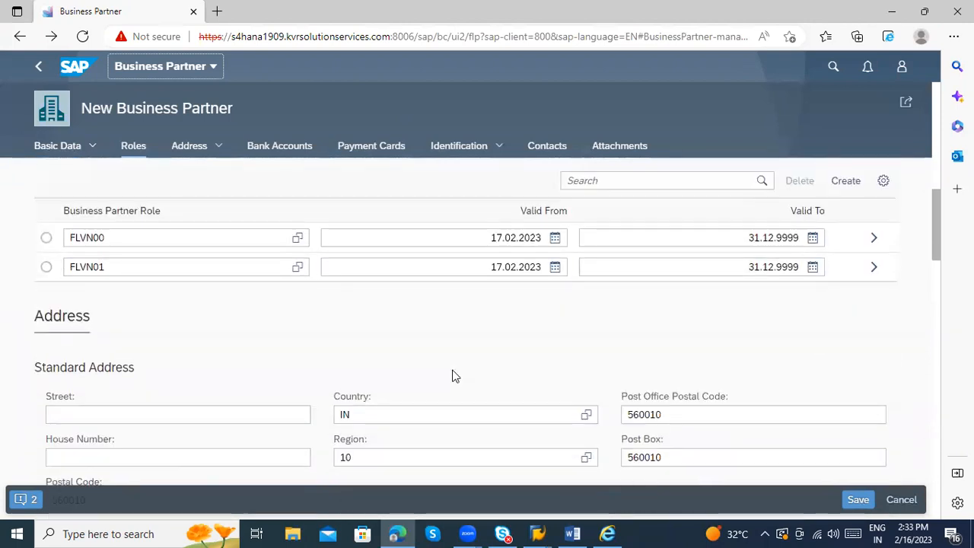
scroll(455, 375, down, 7)
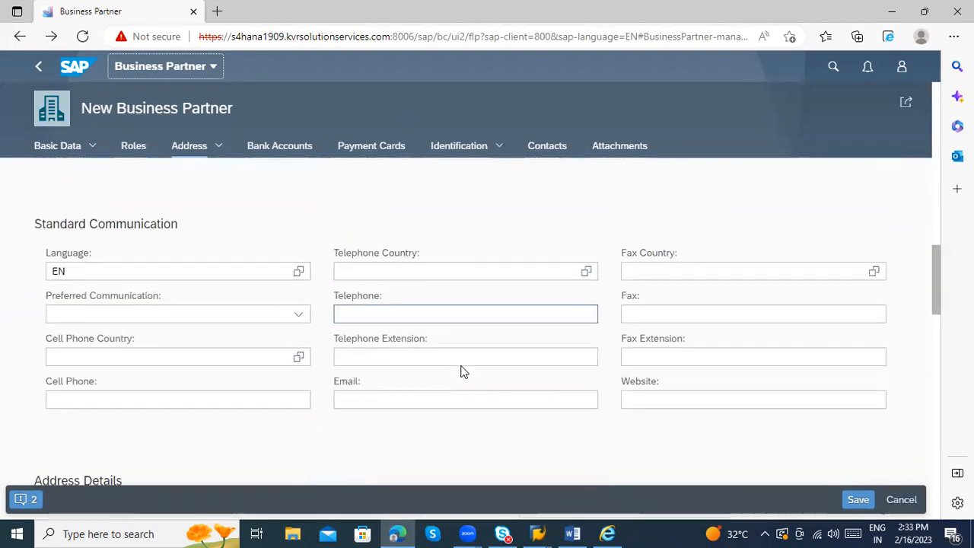
scroll(461, 371, down, 3)
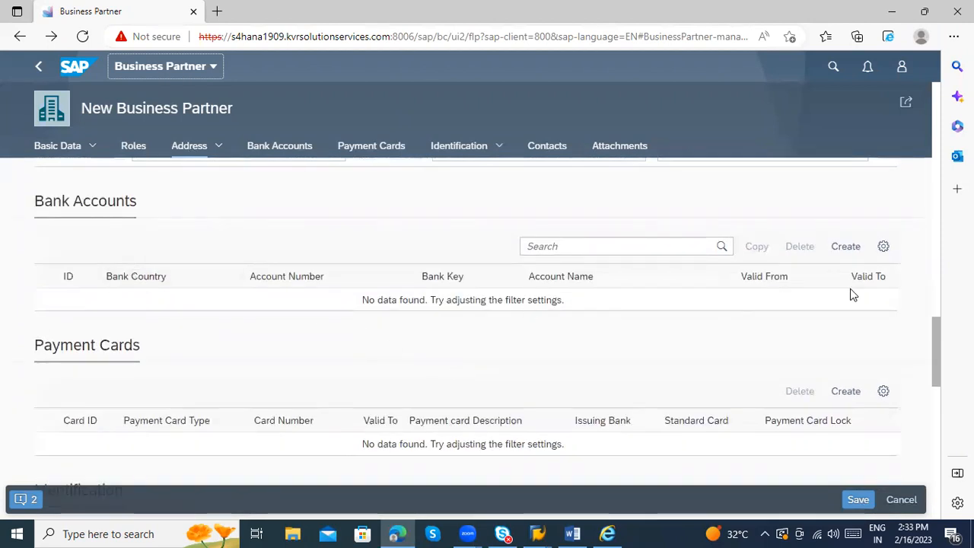
click(843, 252)
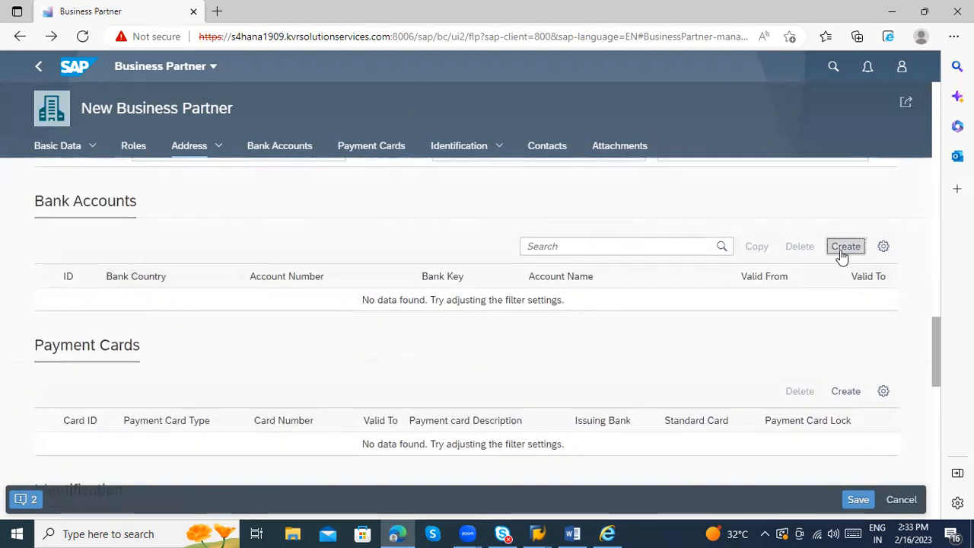
click(583, 330)
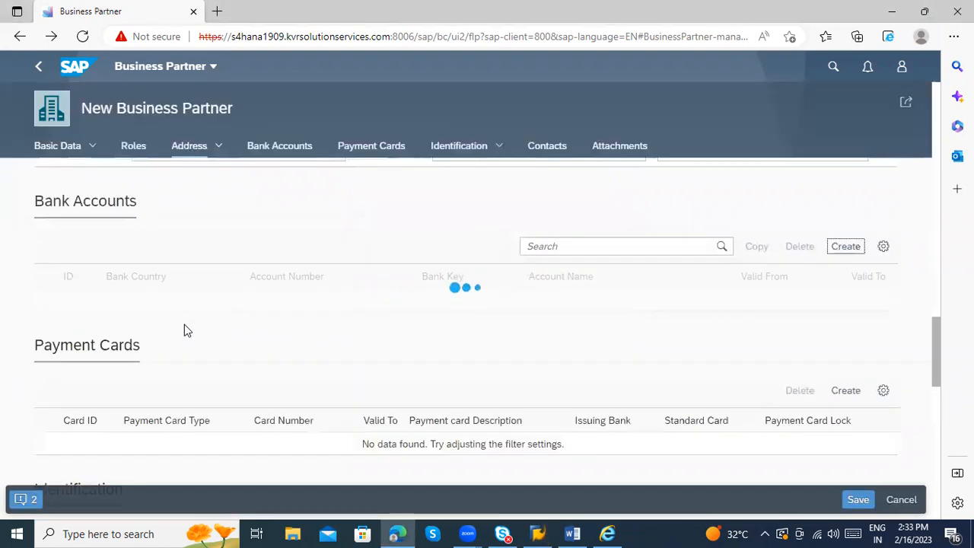
Step: Set the bank account ID to HDFC and the bank country to India (IN)
click(101, 304)
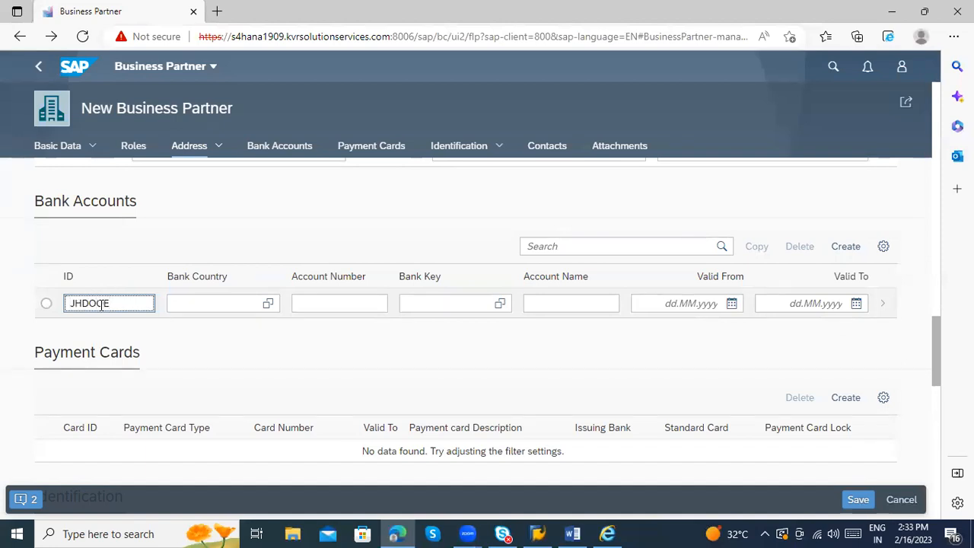
click(174, 304)
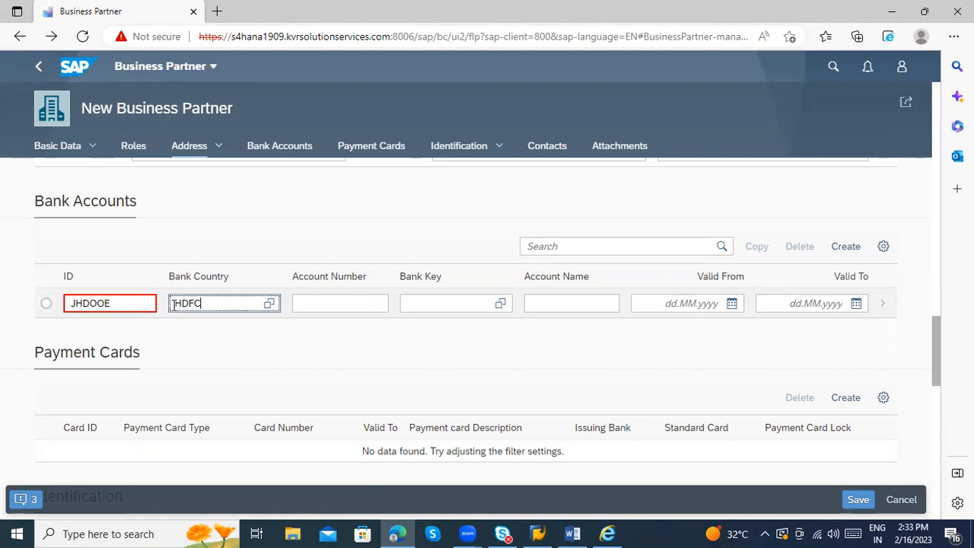
drag(111, 303, 89, 302)
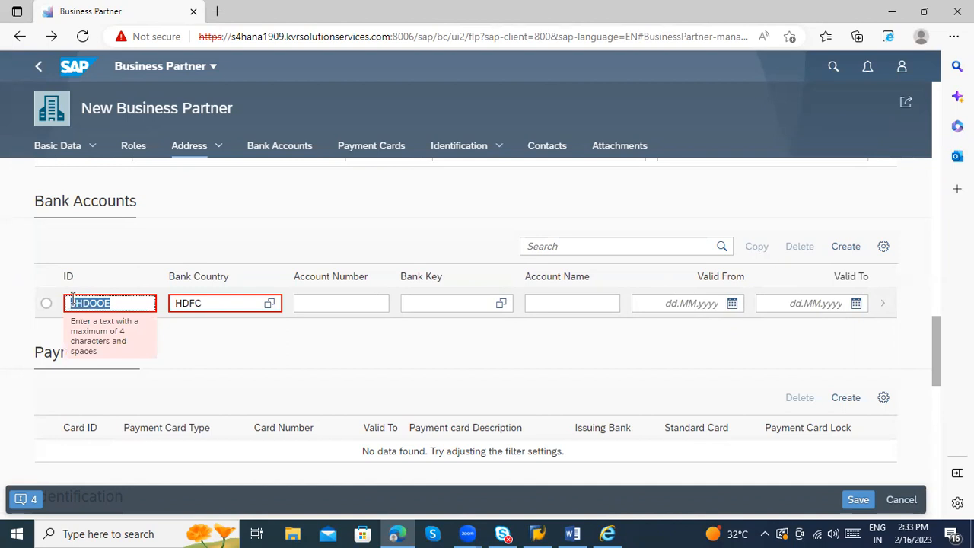
text(HDFC)
click(180, 344)
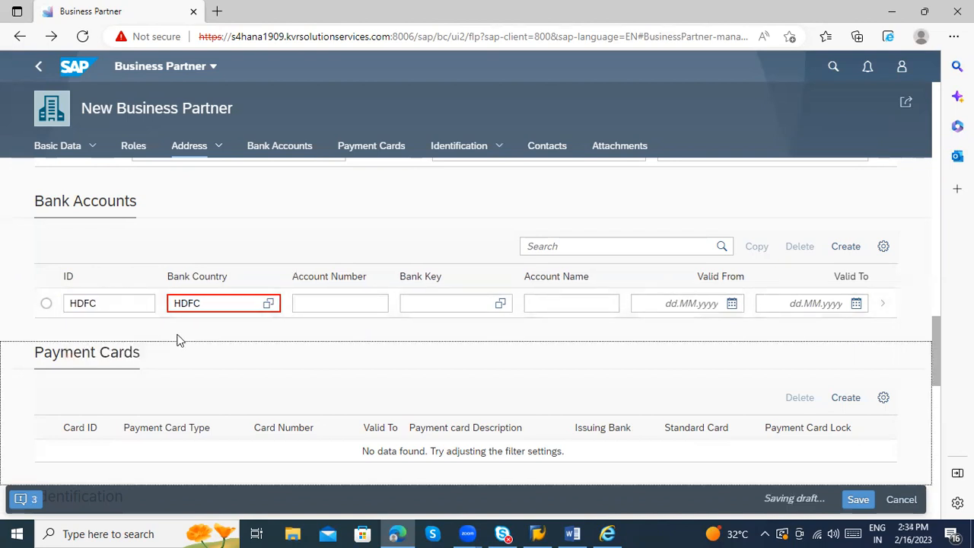
click(234, 299)
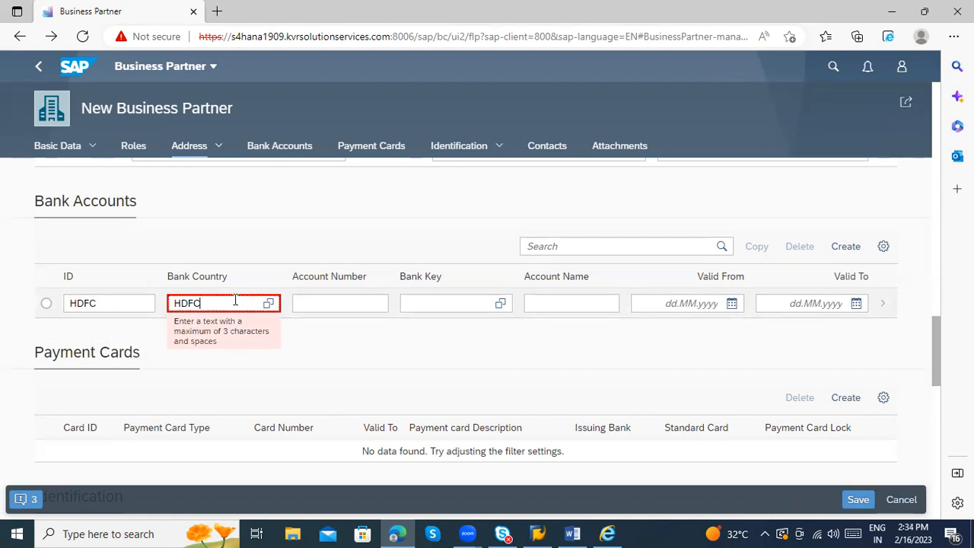
key(BackSpace)
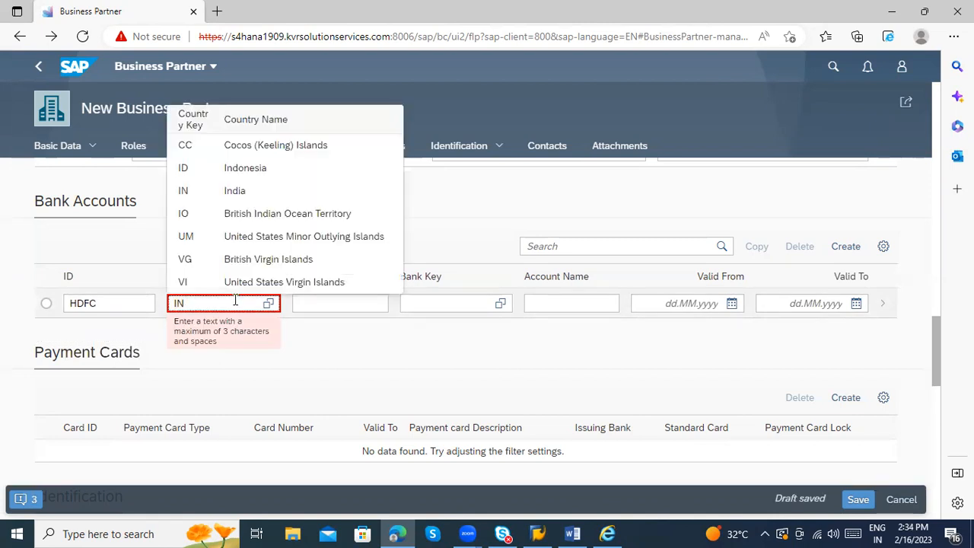
click(232, 197)
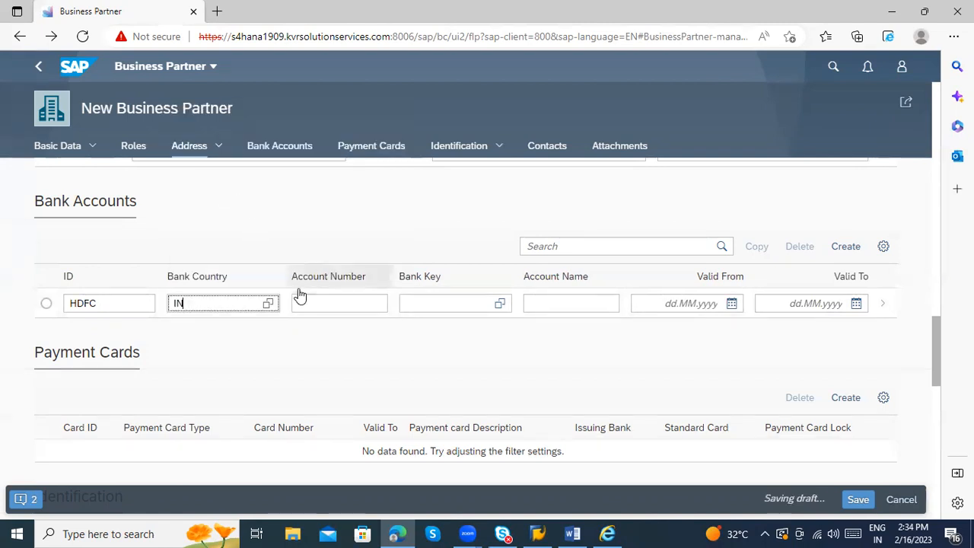
Step: Enter the account number, bank key HDFC0000948 and the account holder's name
click(315, 299)
click(413, 304)
text(HDFC0000948)
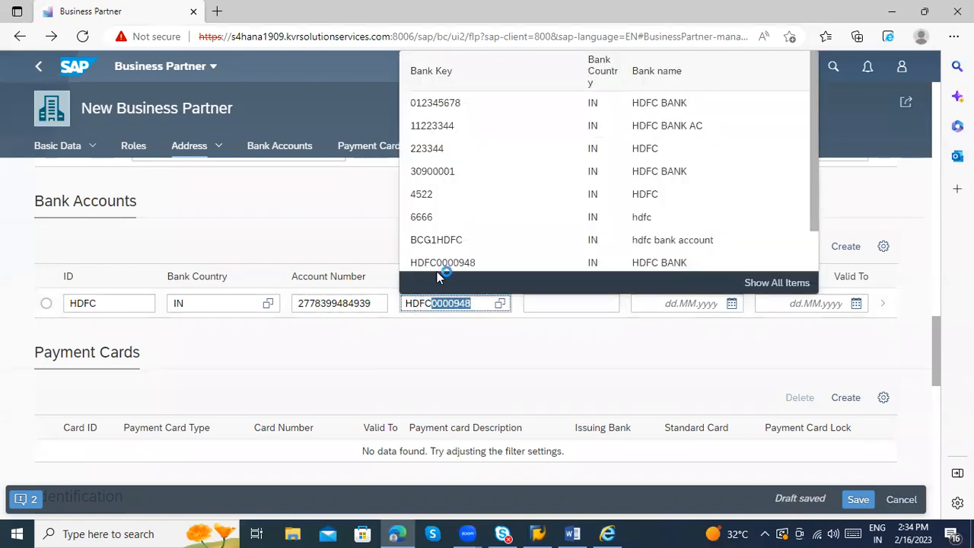
click(437, 267)
click(579, 302)
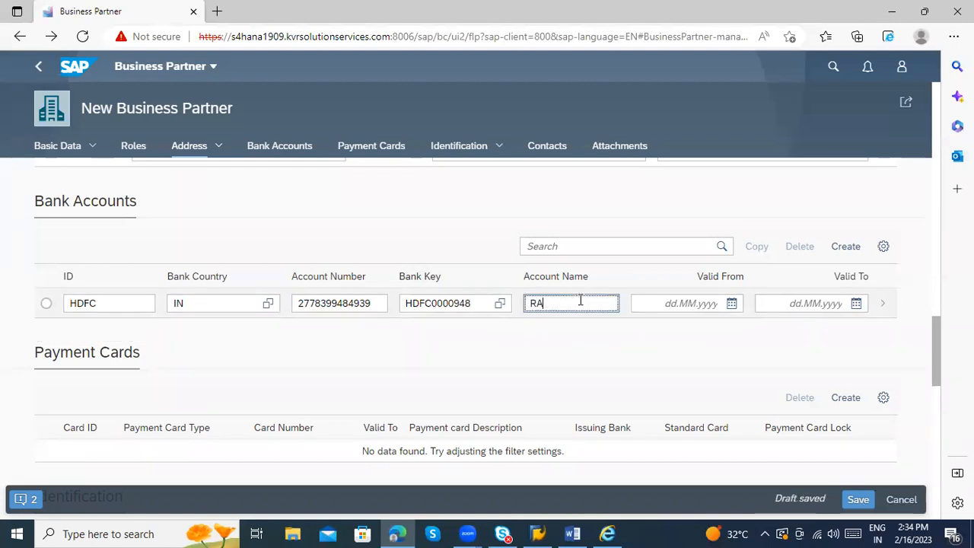
text(RAHJE)
key(BackSpace)
key(BackSpace)
text(ENDJJD)
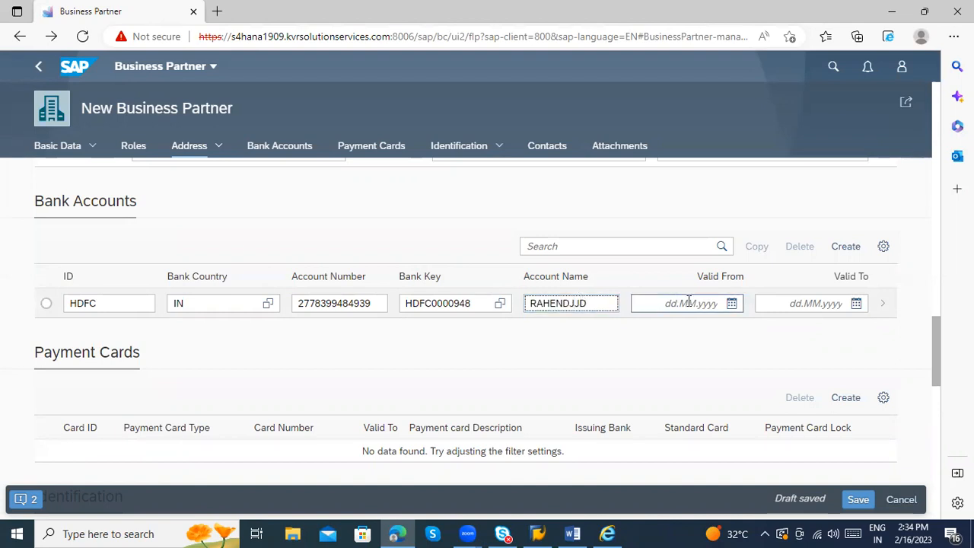
Step: Set the account validity to 16.02.2023–16.02.2024 and save the business partner
click(730, 305)
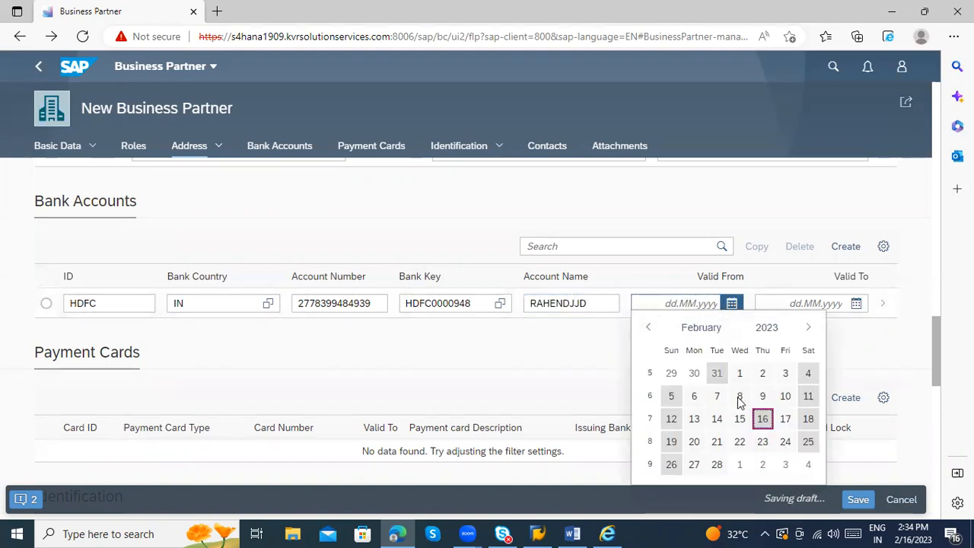
click(763, 419)
click(856, 303)
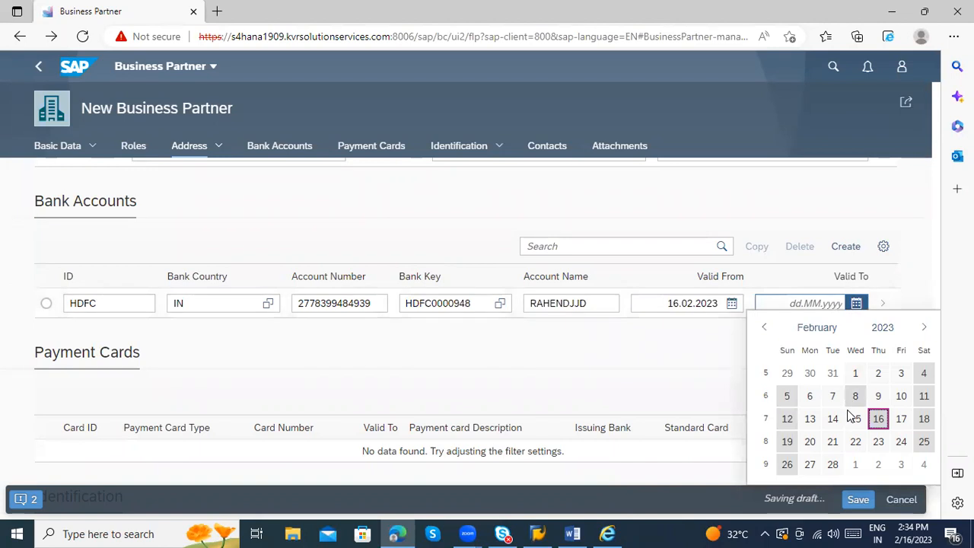
click(878, 419)
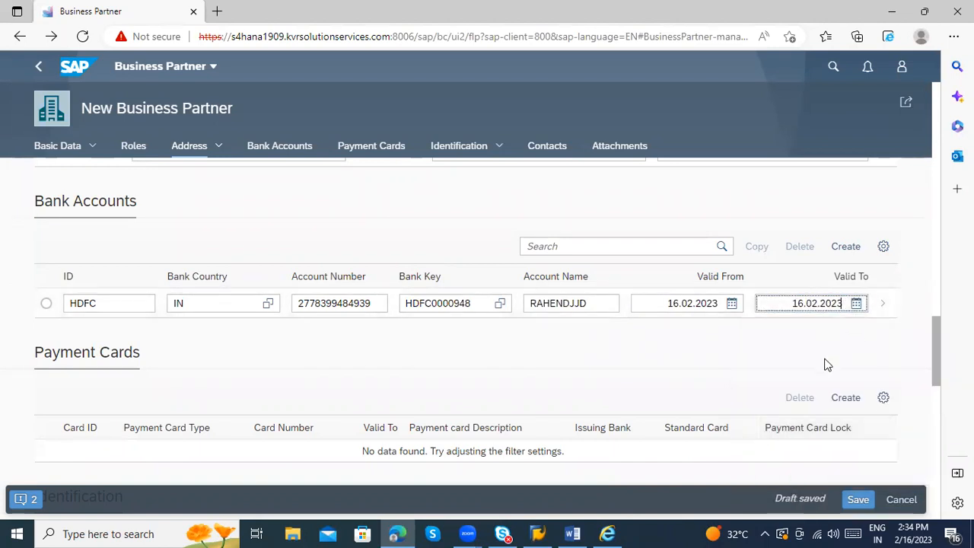
key(BackSpace)
text(4)
click(857, 499)
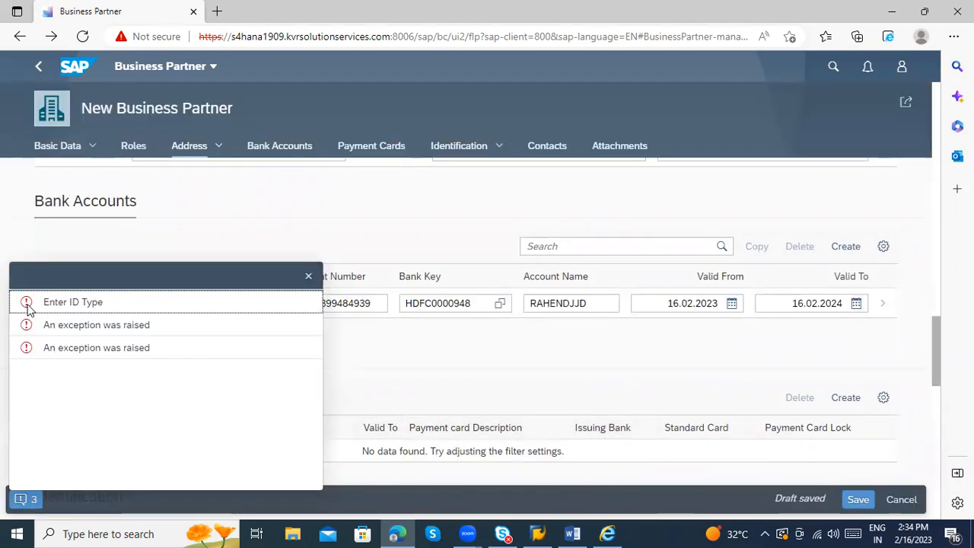
Step: Check the 'Enter ID Type' error, dismiss the message list, and locate the ID Type field
double_click(59, 302)
click(27, 495)
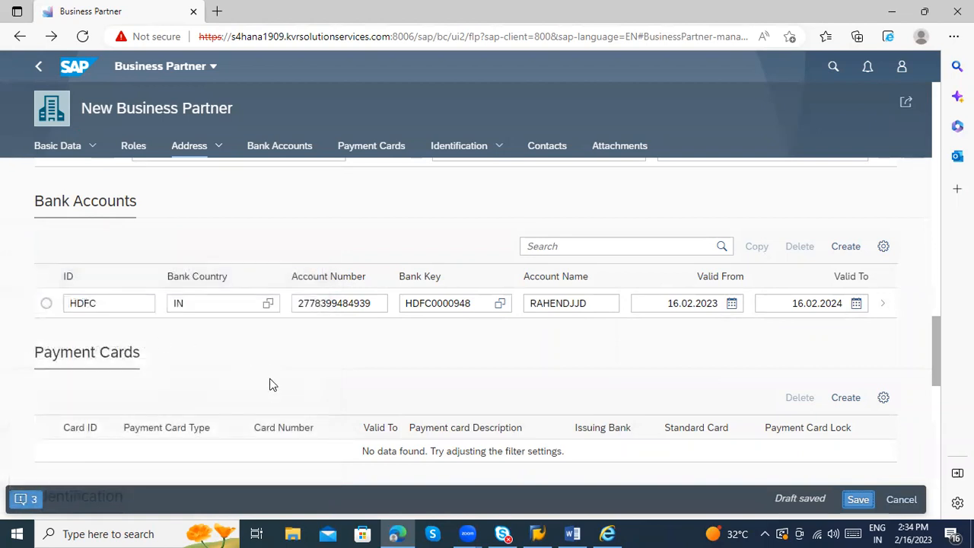
scroll(266, 386, up, 1)
scroll(259, 394, down, 4)
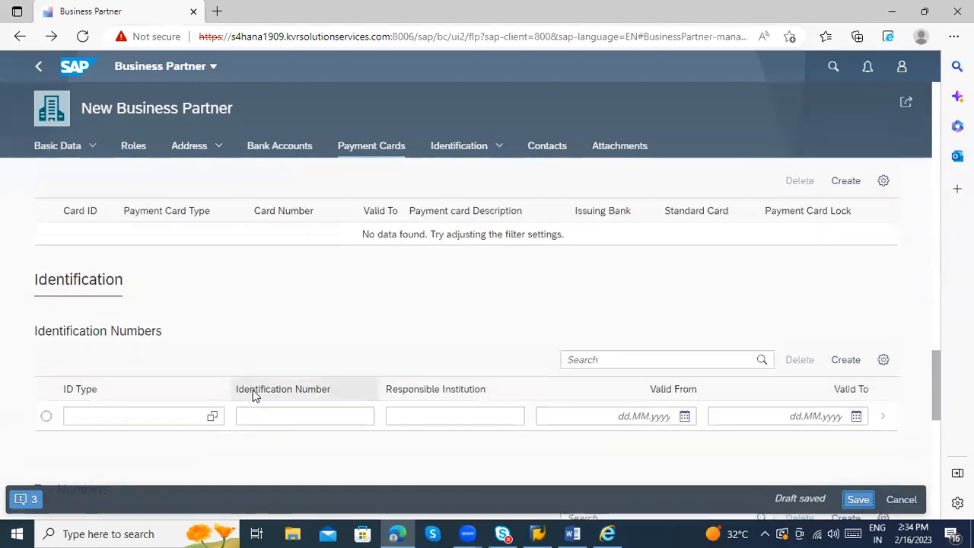
click(145, 357)
click(145, 358)
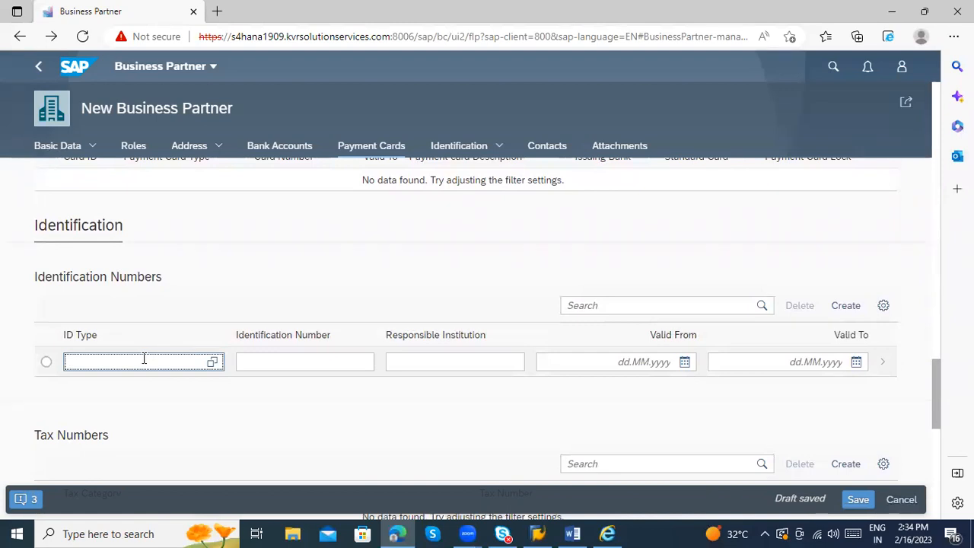
click(31, 500)
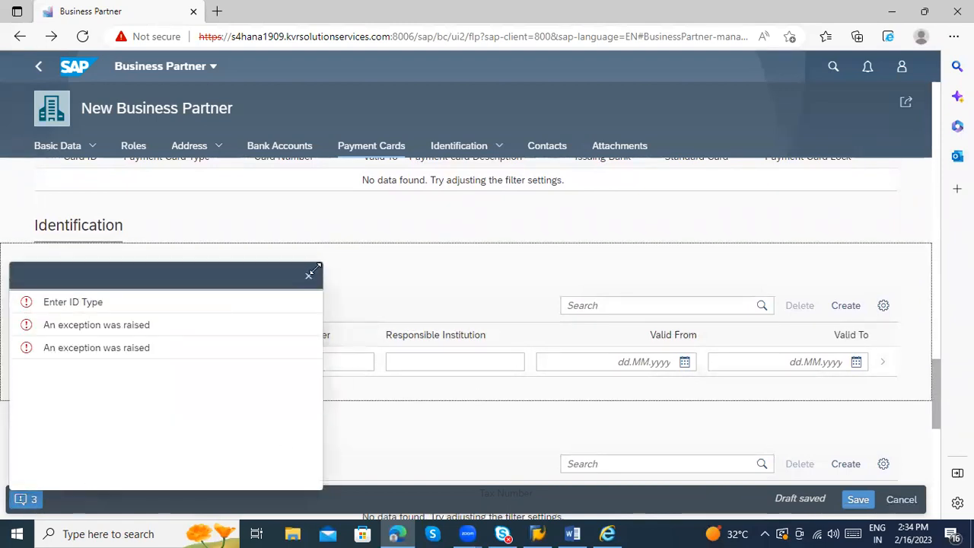
click(308, 274)
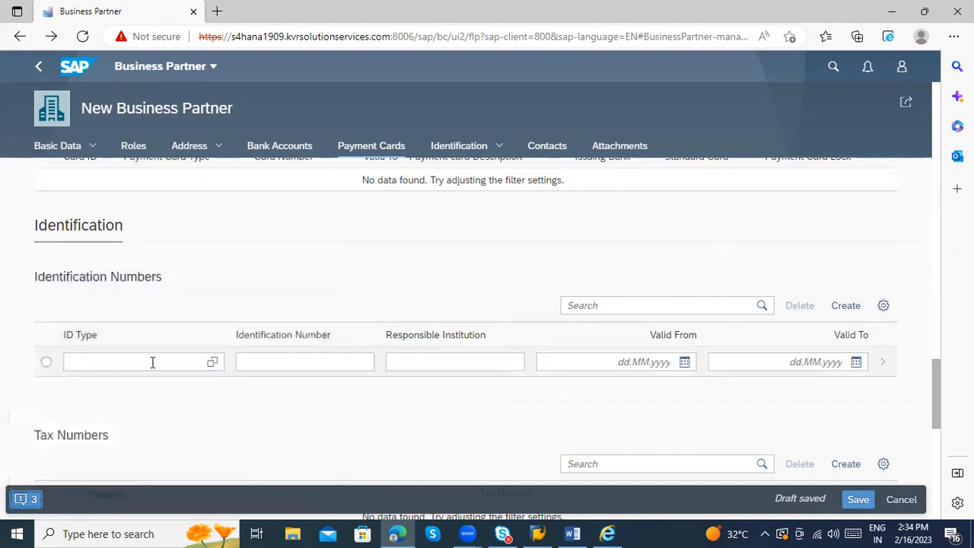
Step: Open the ID Type value help's Define Conditions, try values FS00 and S, then clear them
click(213, 361)
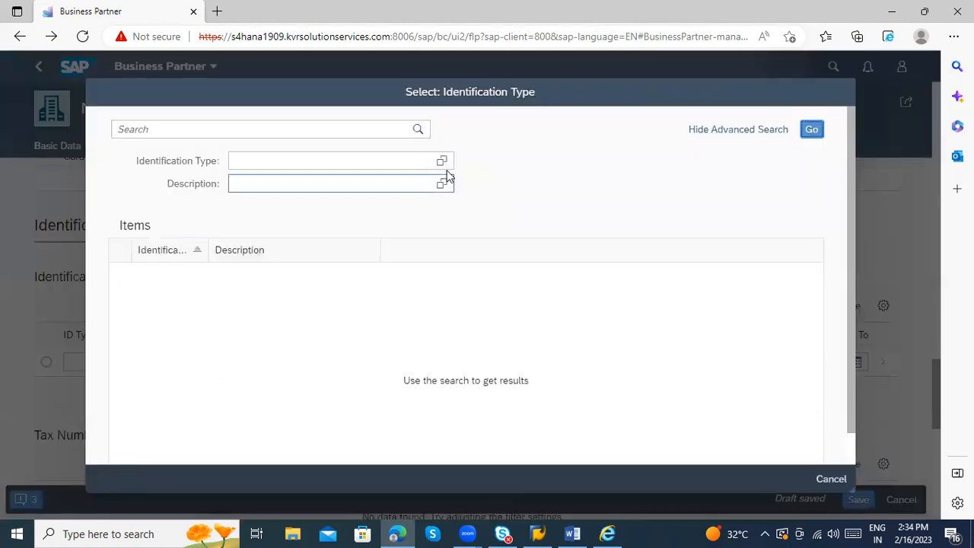
click(442, 161)
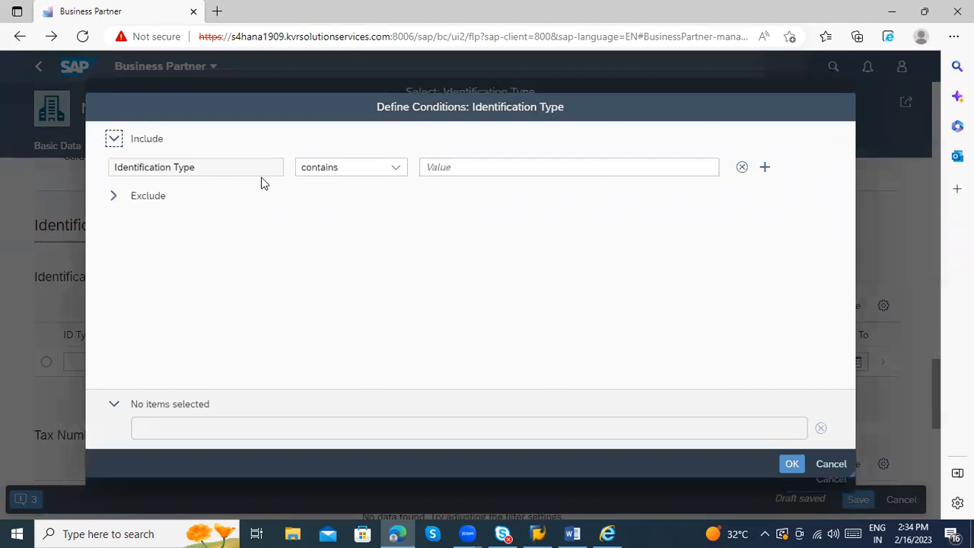
click(276, 166)
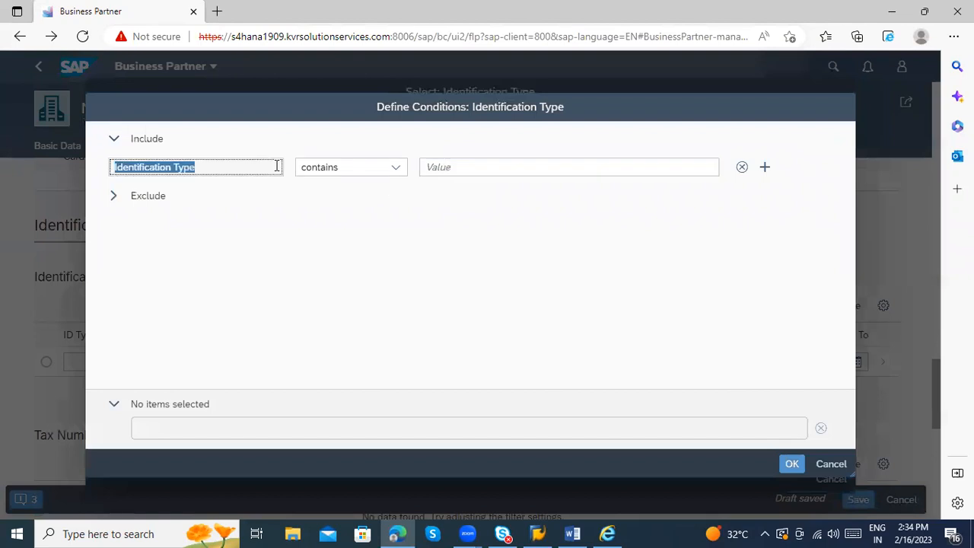
click(436, 170)
text(FS00)
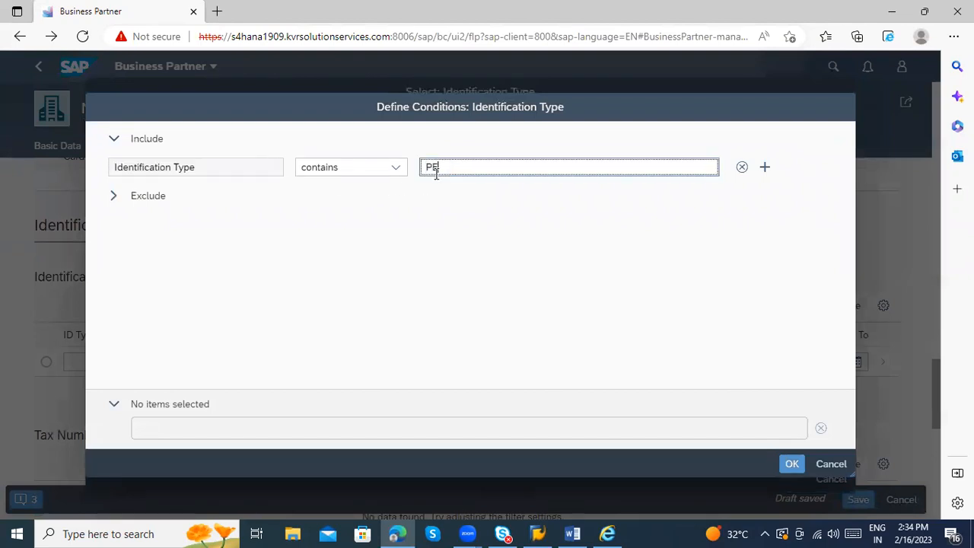
key(BackSpace)
key(BackSpace)
key(BackSpace)
key(BackSpace)
text(S)
key(BackSpace)
Step: Log on to the S4 HANA connection with the saved user and password, then return to the browser
click(537, 534)
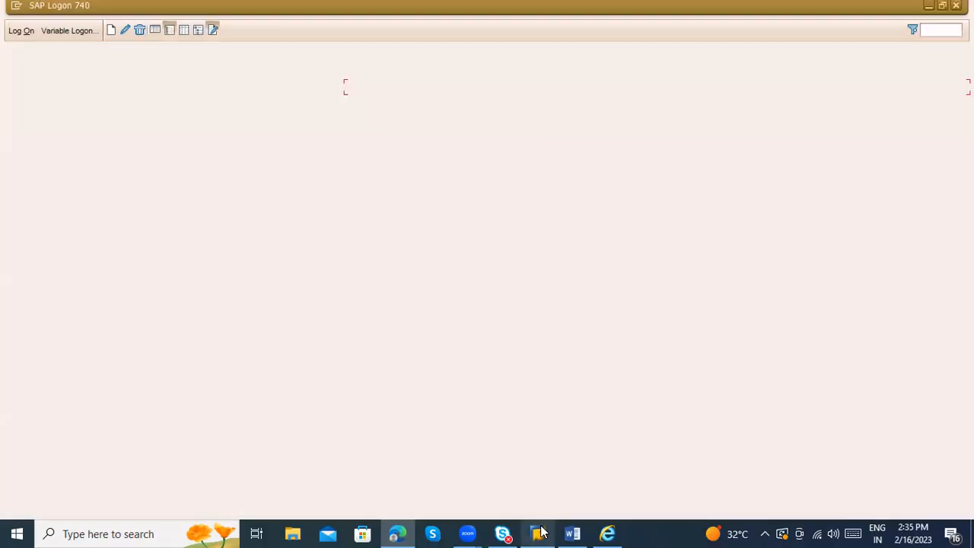
double_click(397, 88)
click(135, 145)
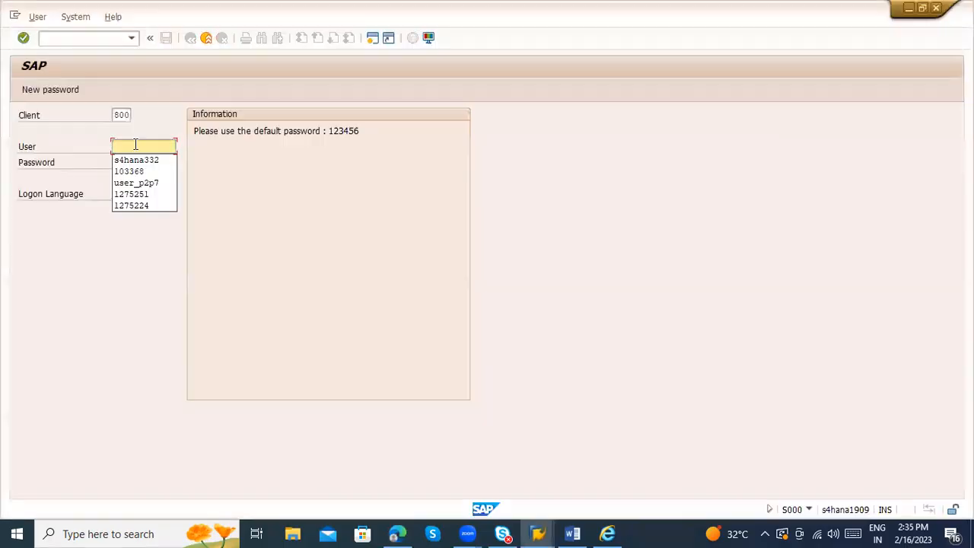
click(140, 160)
key(Tab)
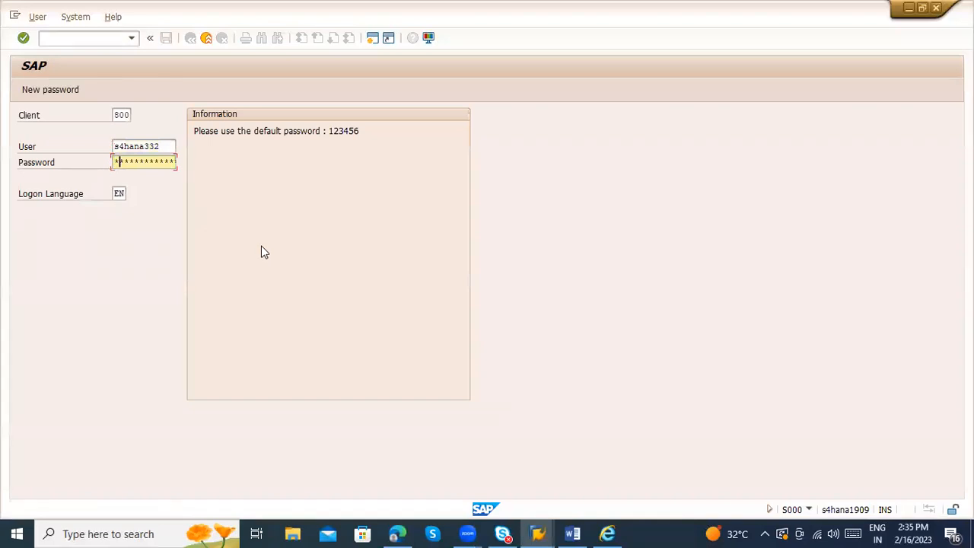
text(123456)
key(Return)
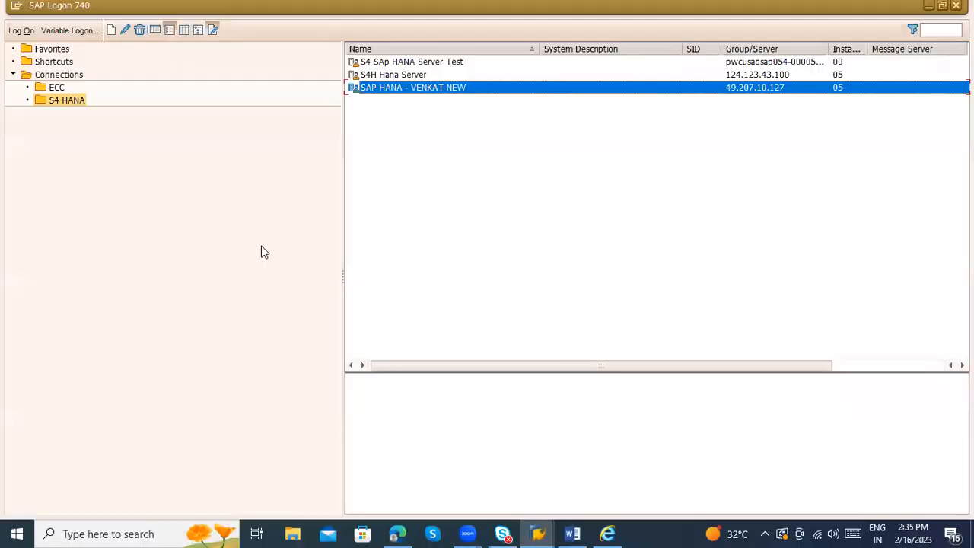
key(alt+Tab)
key(alt+Tab)
click(396, 172)
Step: Add and remove a condition row, keep the 'contains' operator, then cancel the conditions dialog
click(434, 176)
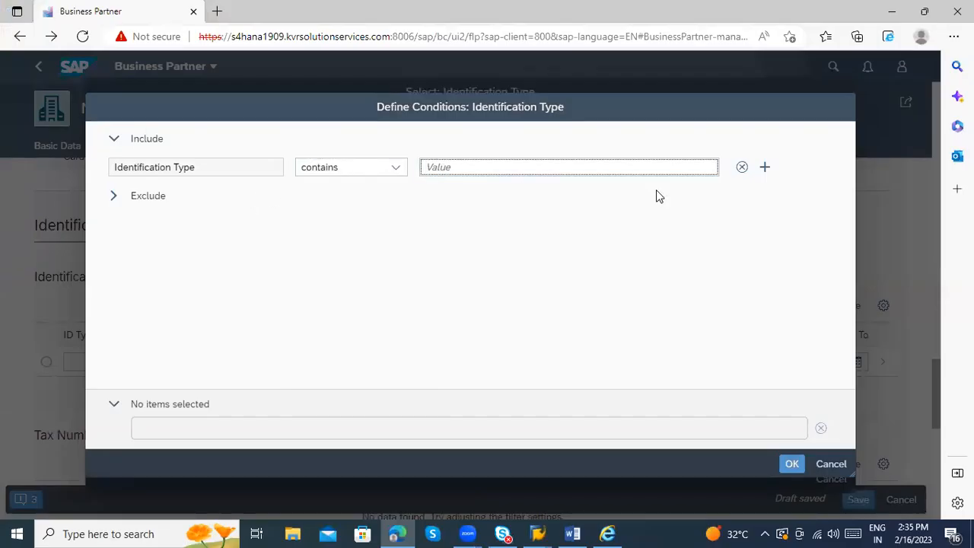
click(765, 167)
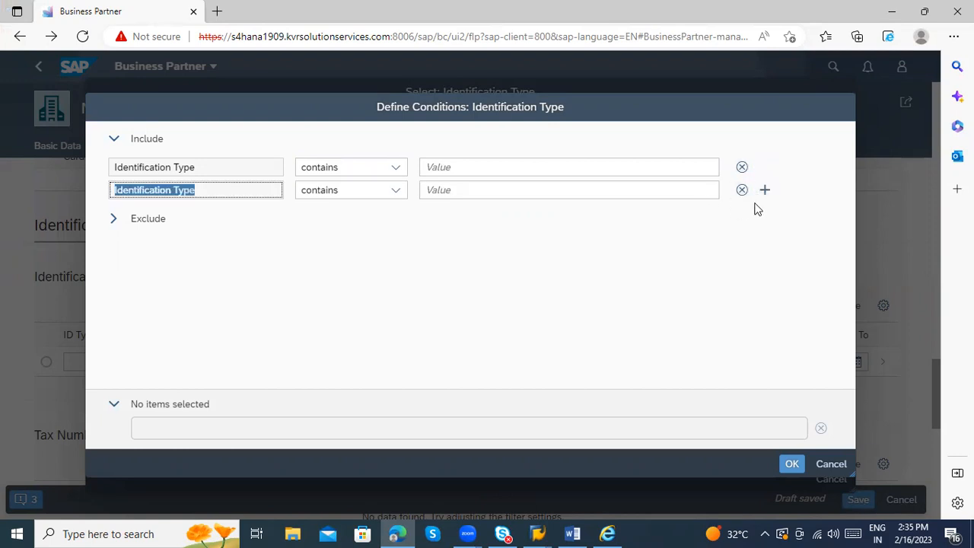
click(745, 191)
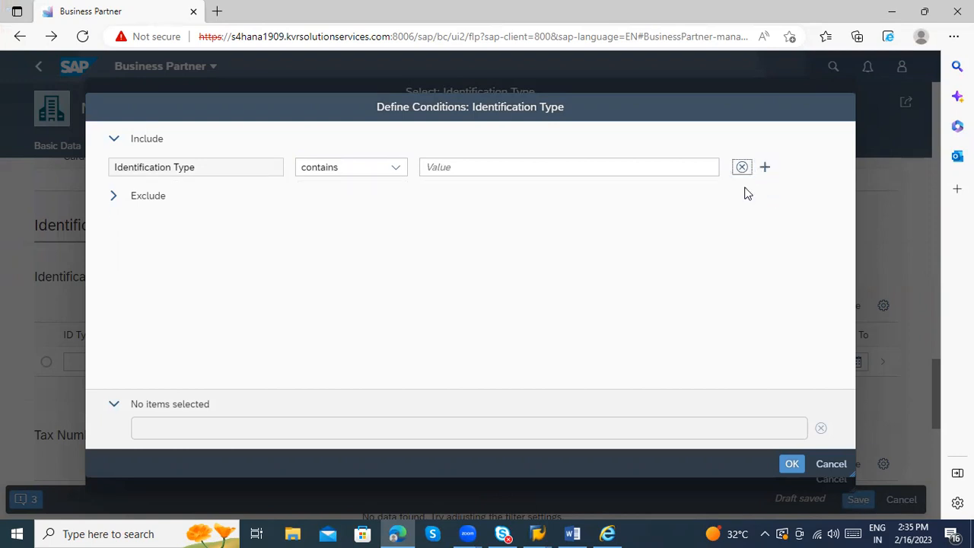
click(380, 172)
click(371, 188)
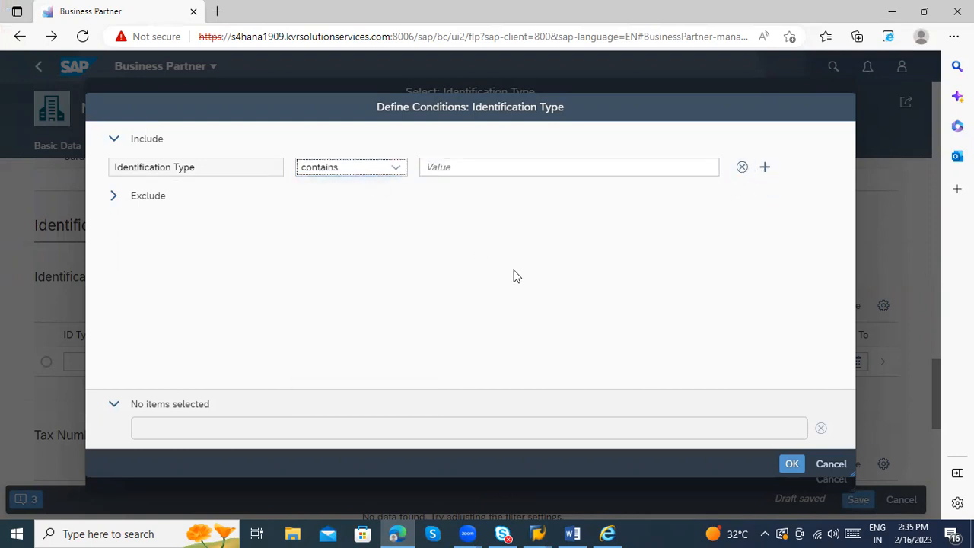
click(830, 462)
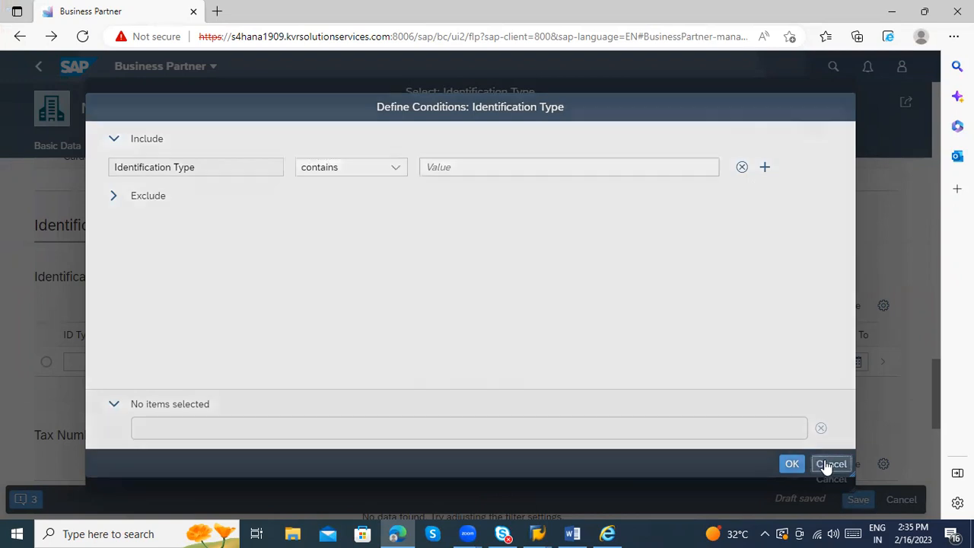
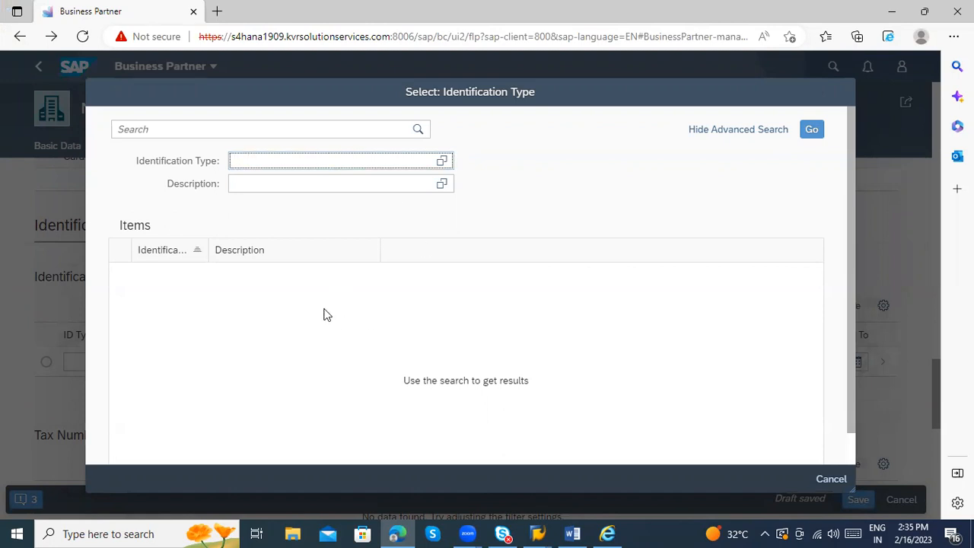
Step: Bring up the open SAP GUI windows from the SAP Logon taskbar group
click(537, 533)
Step: Run transaction BP and open business partner 168 (Durga dairy) for display
click(586, 460)
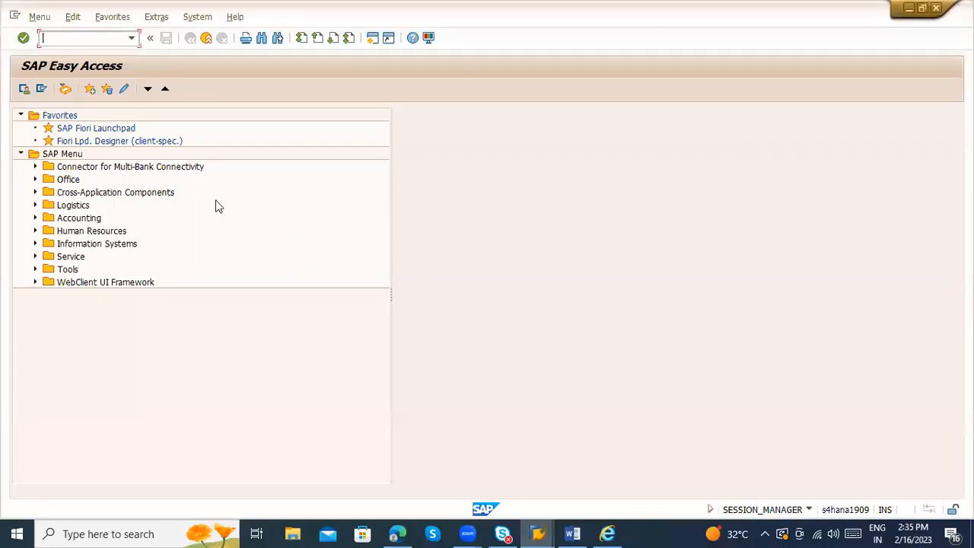
text(bp)
key(Return)
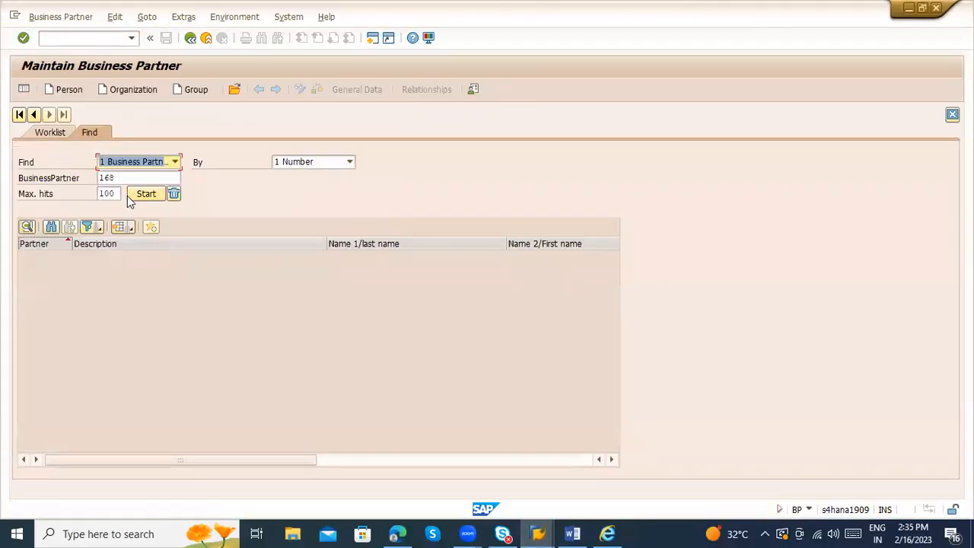
click(128, 195)
double_click(192, 257)
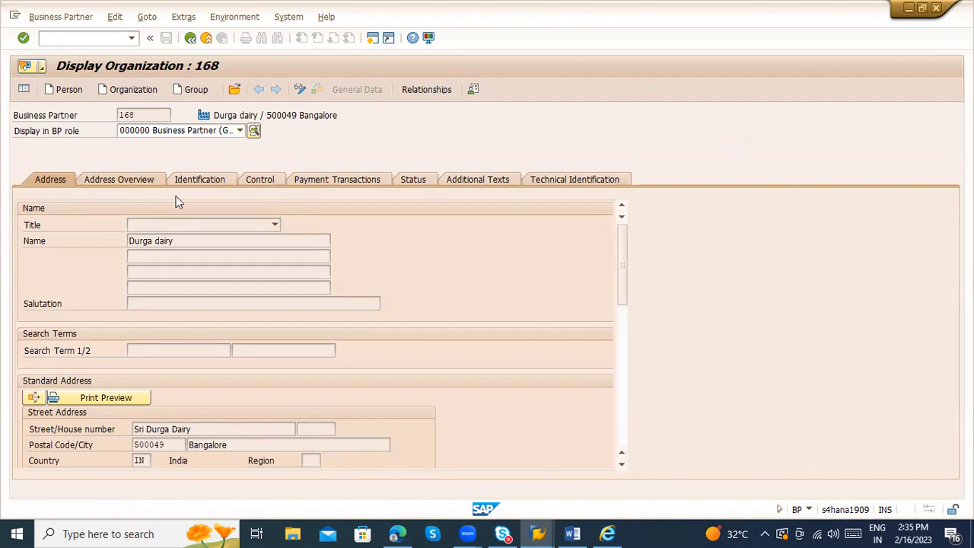
Step: Show partner 168's identification data and list its available identification types
click(204, 184)
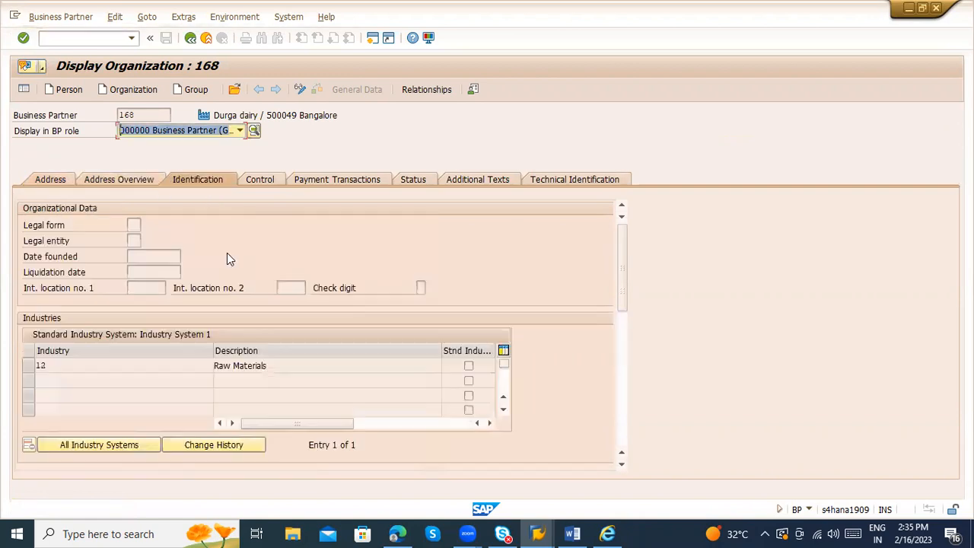
click(106, 365)
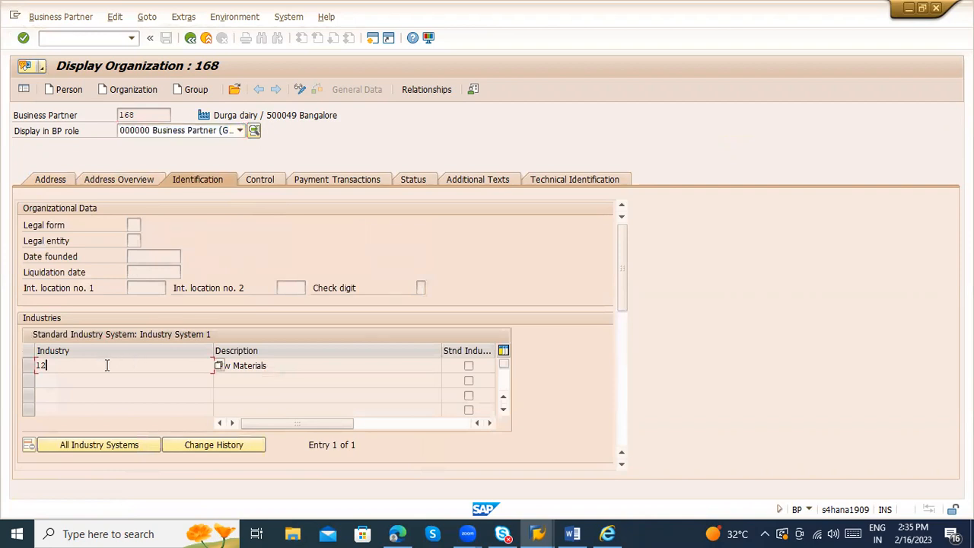
key(BackSpace)
key(BackSpace)
scroll(628, 411, down, 5)
click(67, 257)
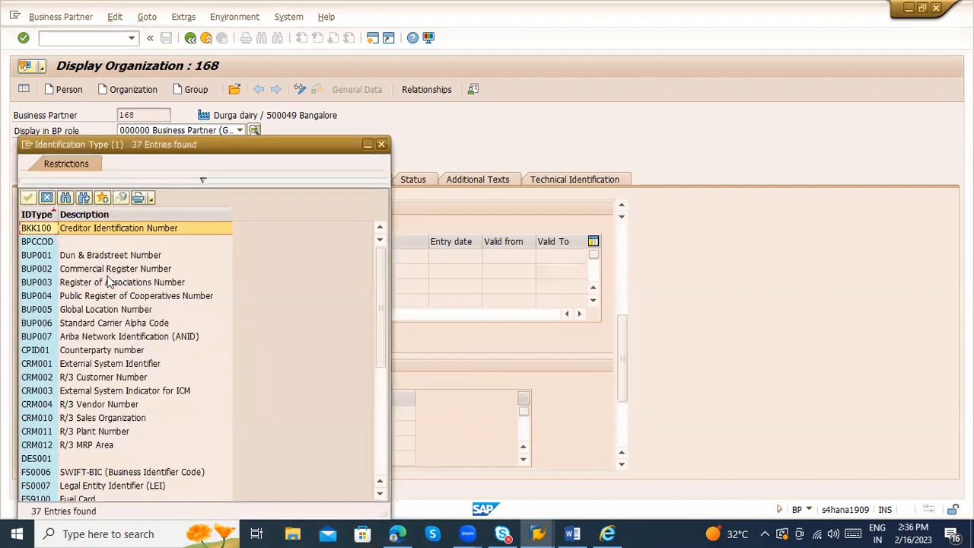
Step: Locate CRM004 R/3 Vendor Number in the identification type list
click(49, 257)
scroll(156, 327, down, 1)
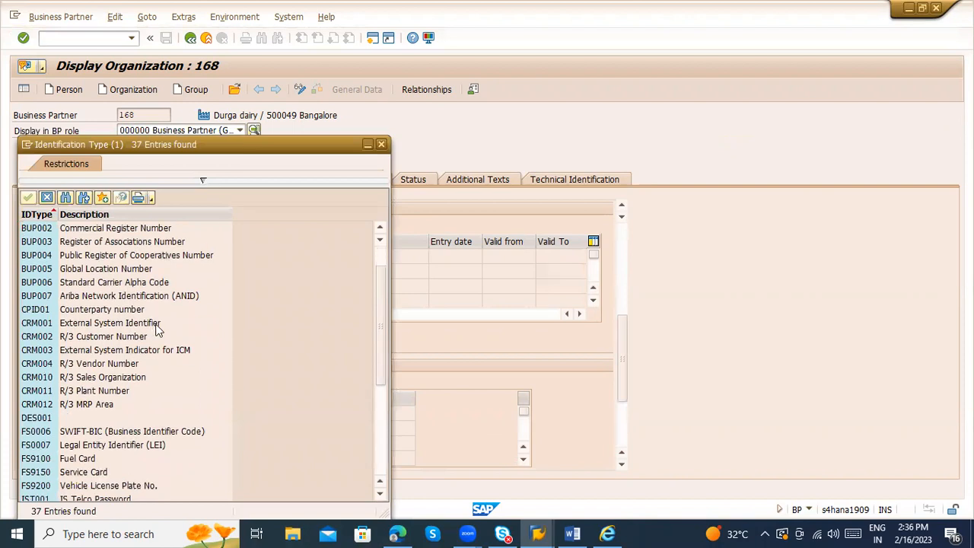
scroll(133, 354, down, 1)
click(114, 350)
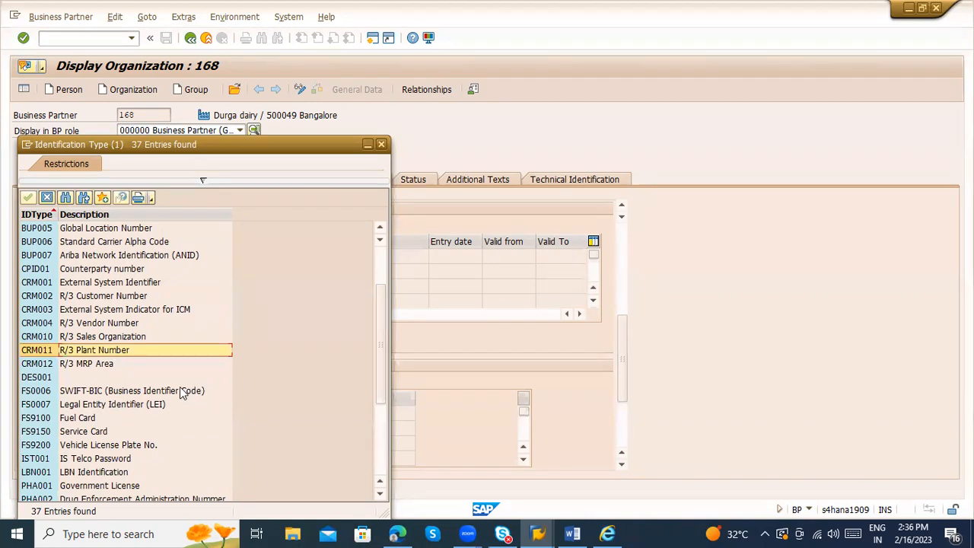
click(108, 325)
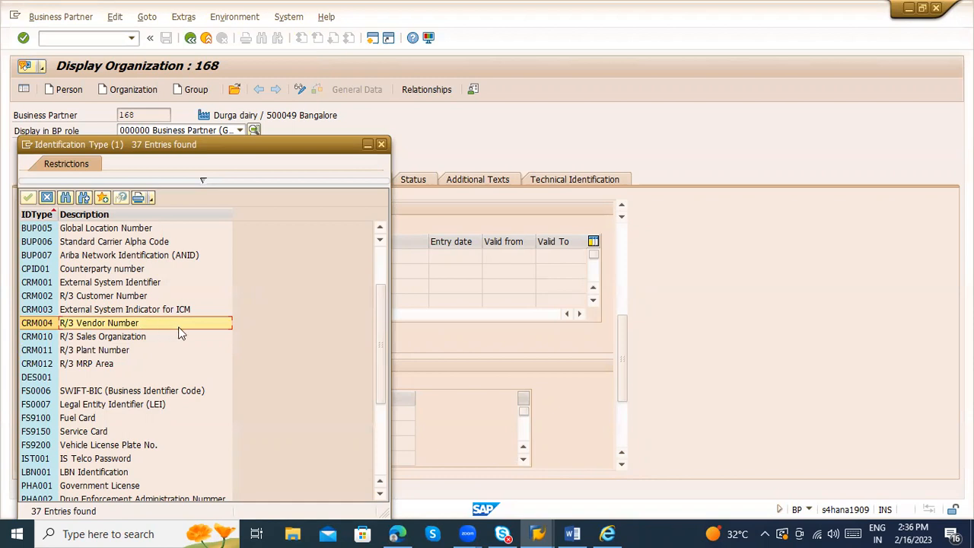
Step: Scroll through the 37 identification types, then close the list
scroll(181, 330, up, 1)
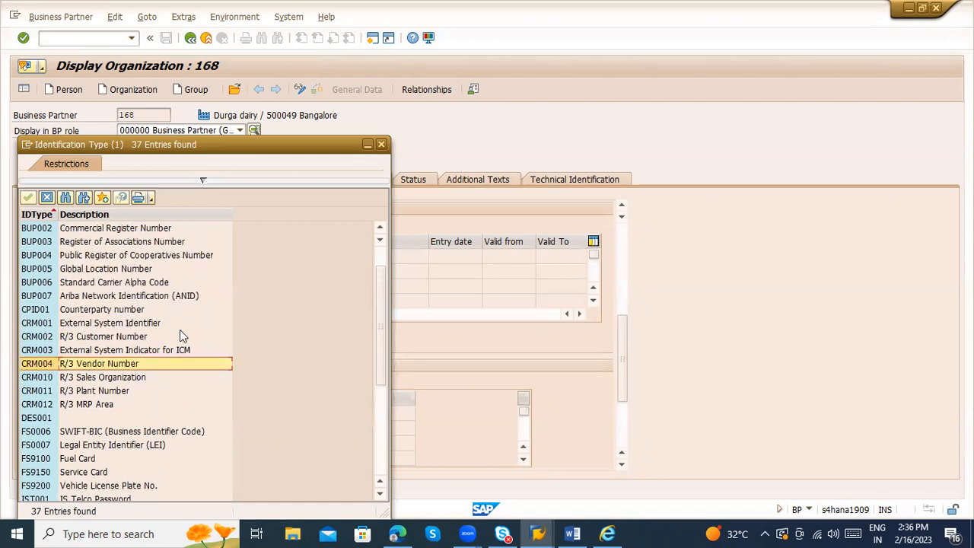
scroll(181, 330, up, 1)
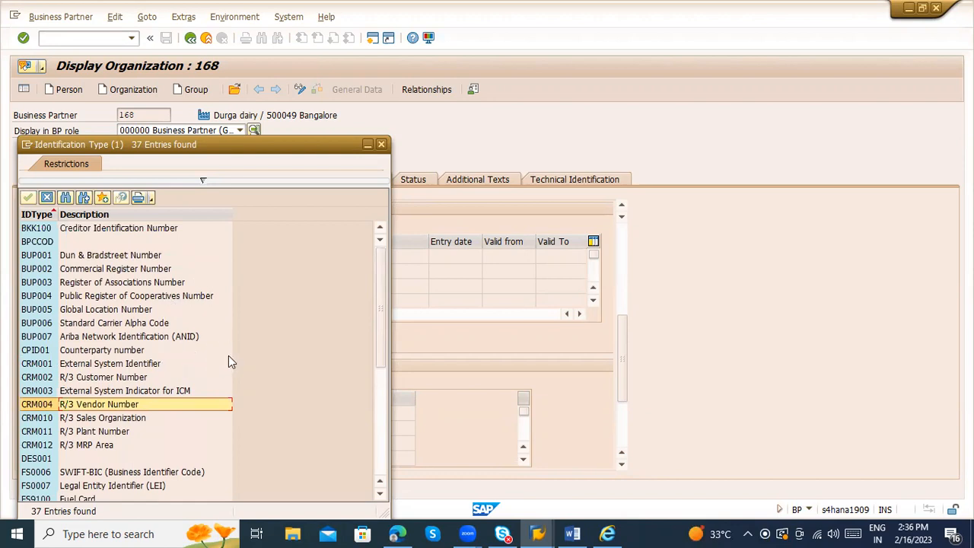
scroll(228, 355, down, 4)
scroll(228, 356, up, 1)
scroll(228, 355, down, 1)
scroll(228, 355, down, 2)
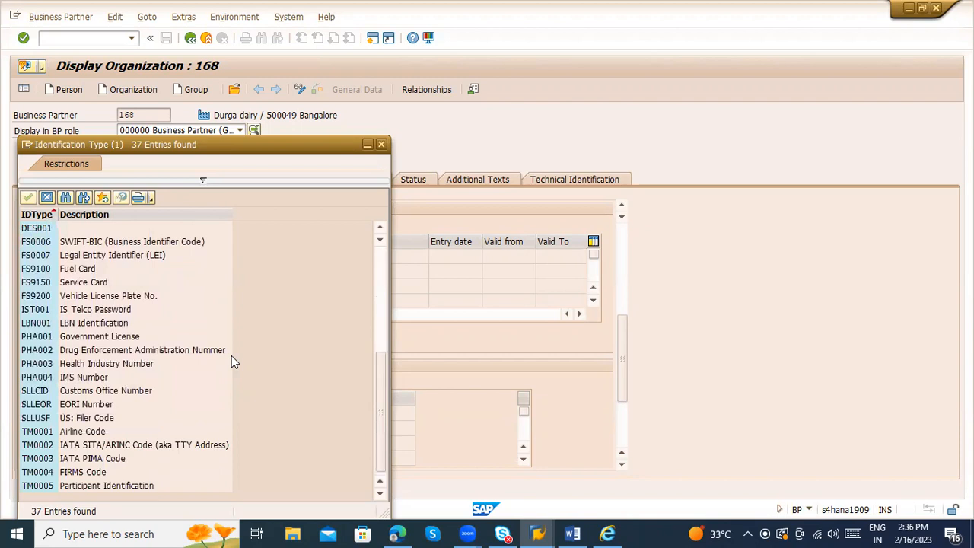
scroll(231, 356, up, 1)
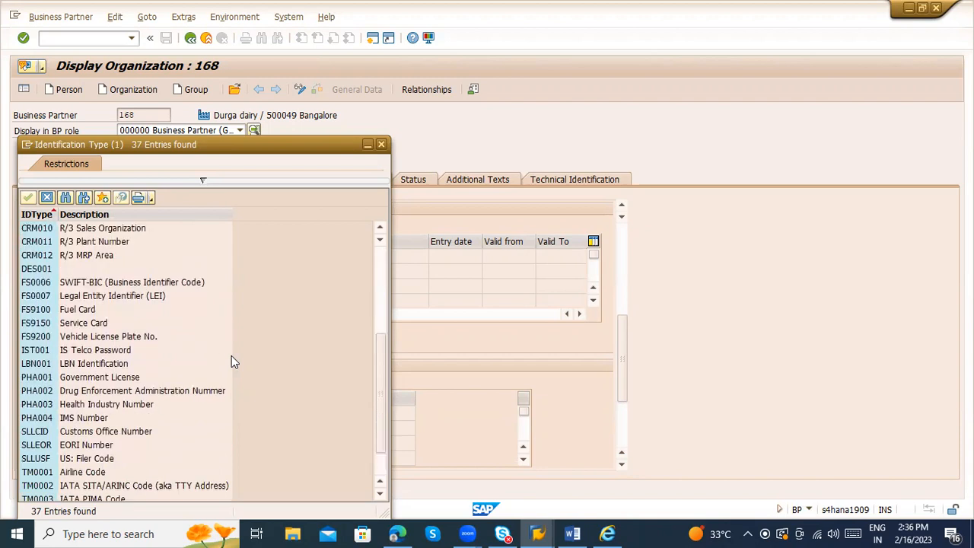
scroll(232, 355, up, 1)
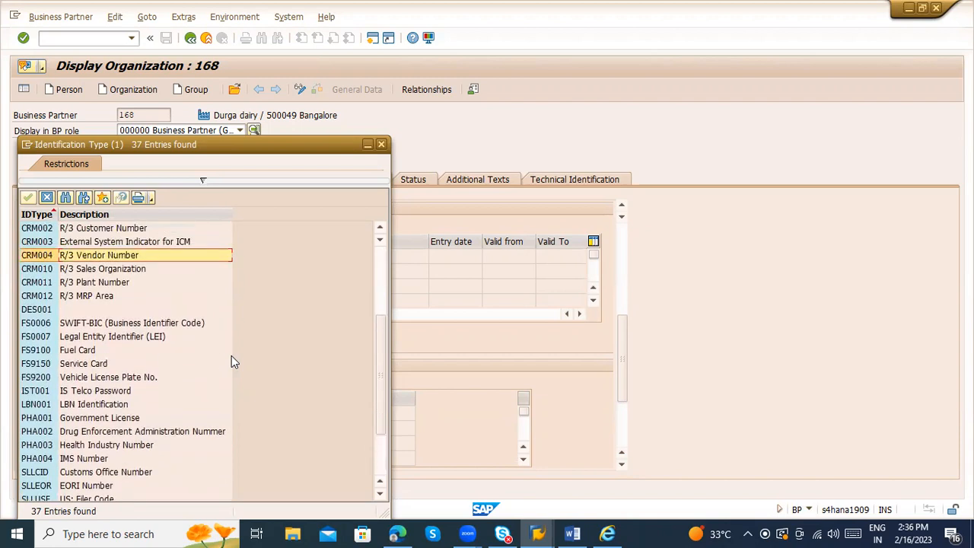
key(Escape)
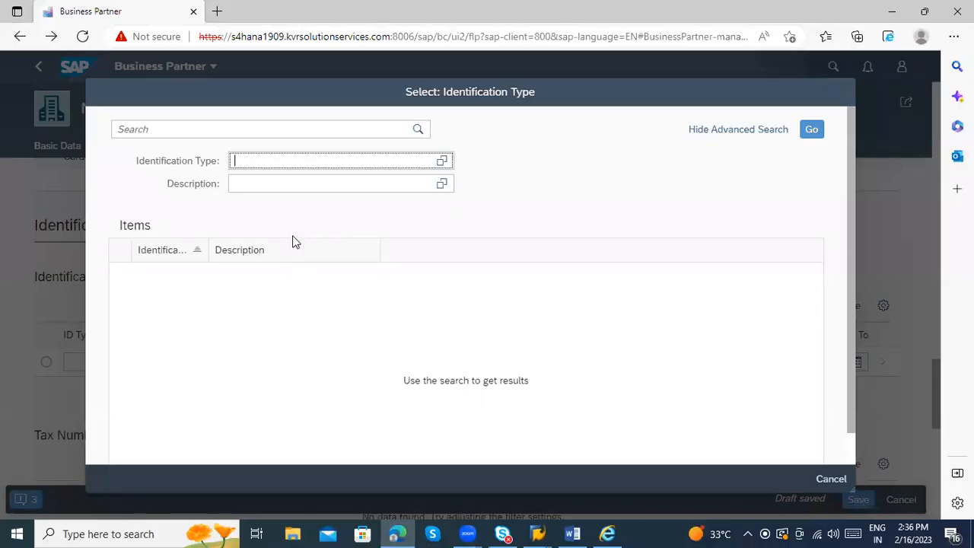
Step: Choose ID type CRM004 from the search results and enter identification number SKDDD
text(004)
click(810, 130)
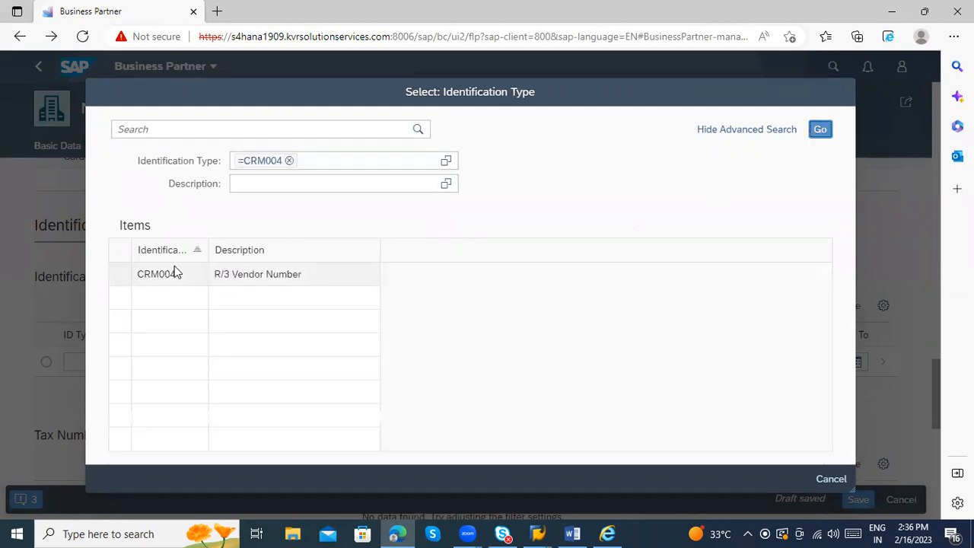
click(124, 281)
click(326, 362)
text(SKDDD)
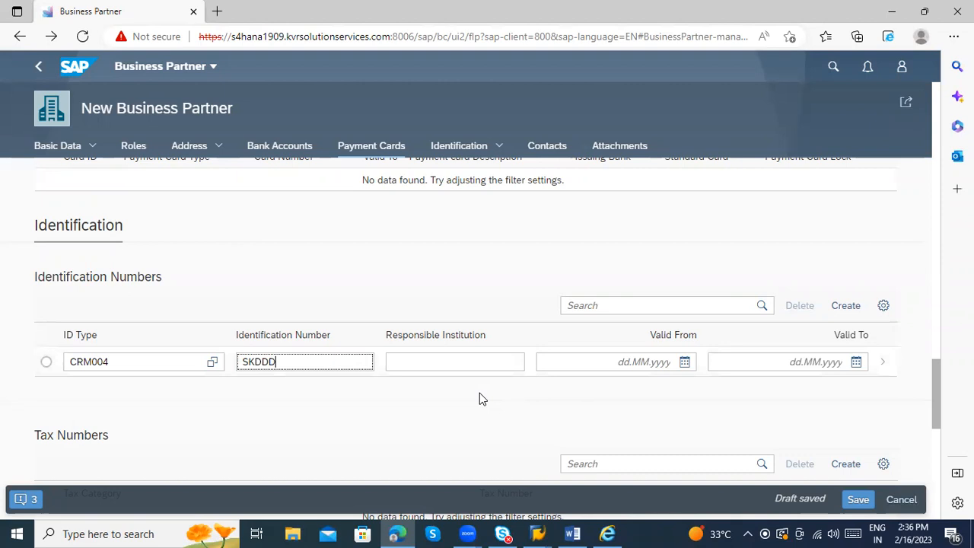
scroll(483, 395, down, 1)
Step: Set the SKDDD identification's validity from 16.02.2023 to 16.02.2024 and apply it
click(467, 319)
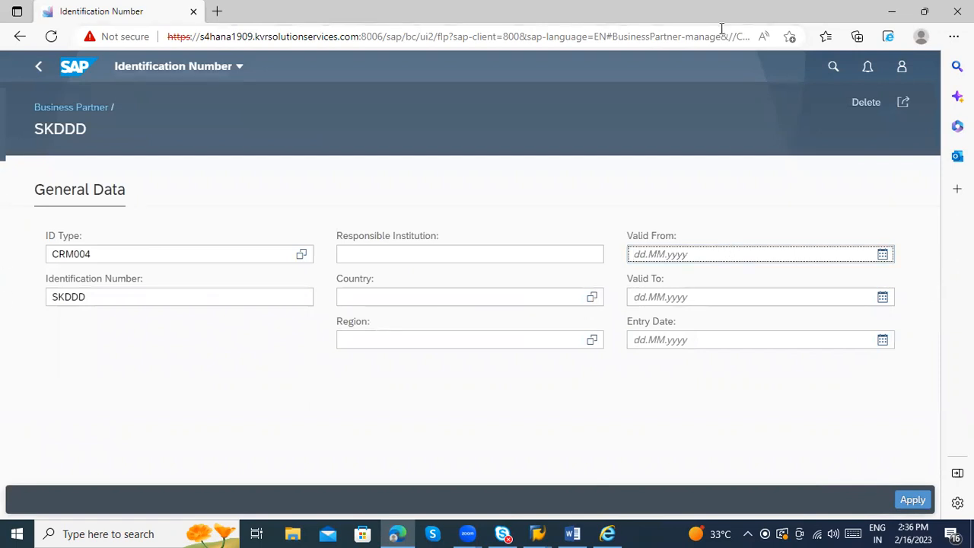
click(883, 254)
click(759, 369)
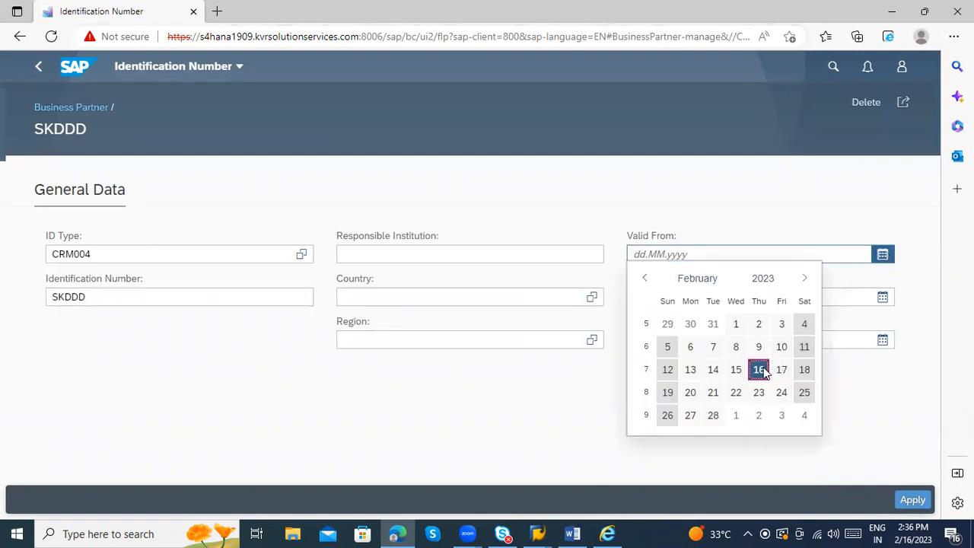
click(882, 297)
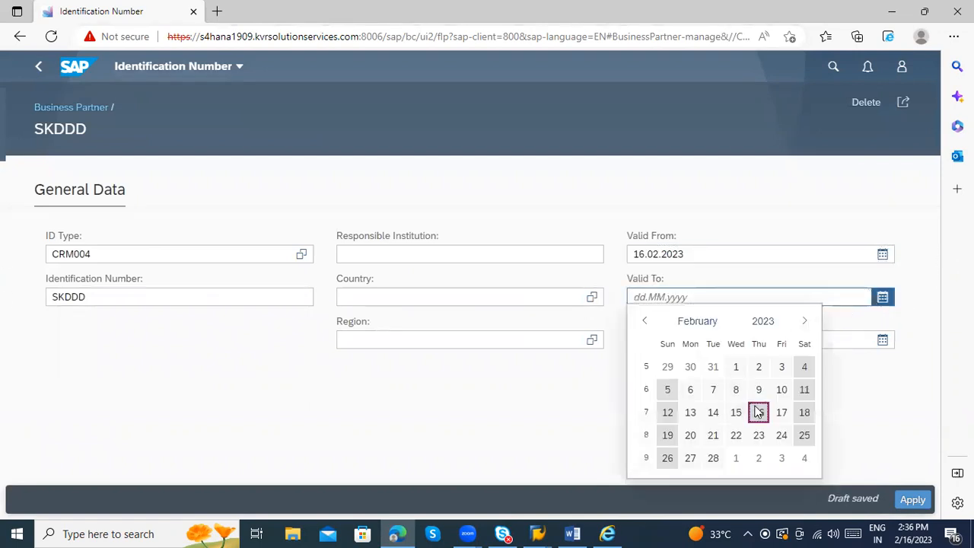
click(759, 411)
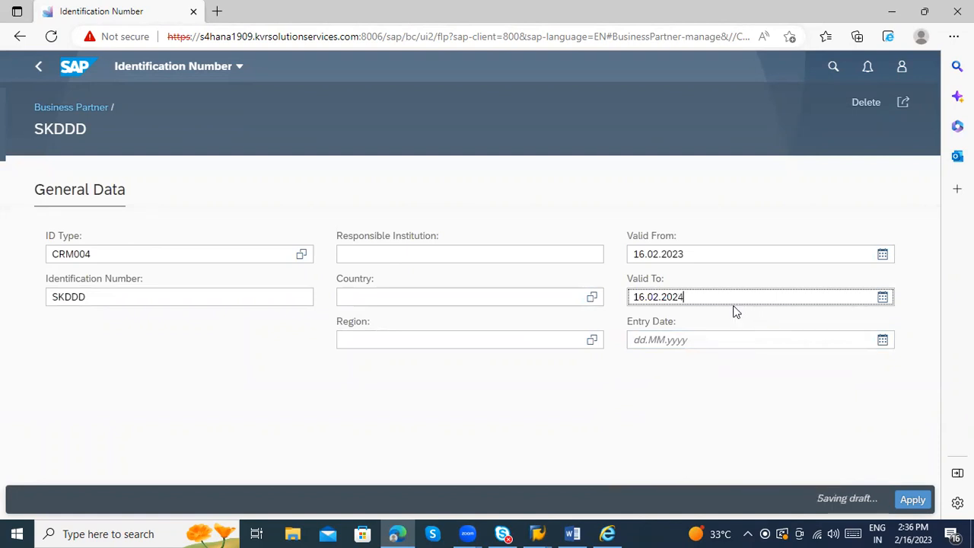
click(913, 499)
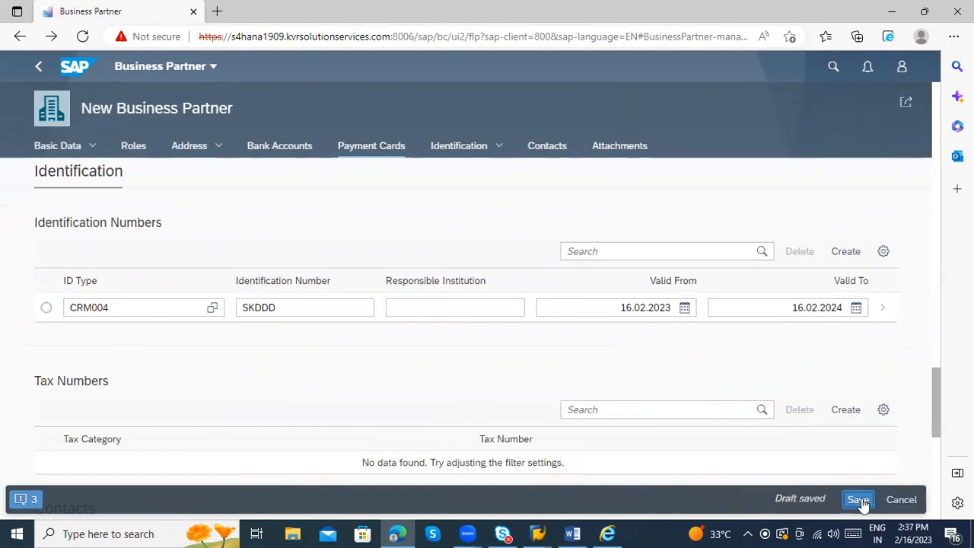
Step: Save the new partner as number 169 and open its Vendor FLVN00 role
click(858, 500)
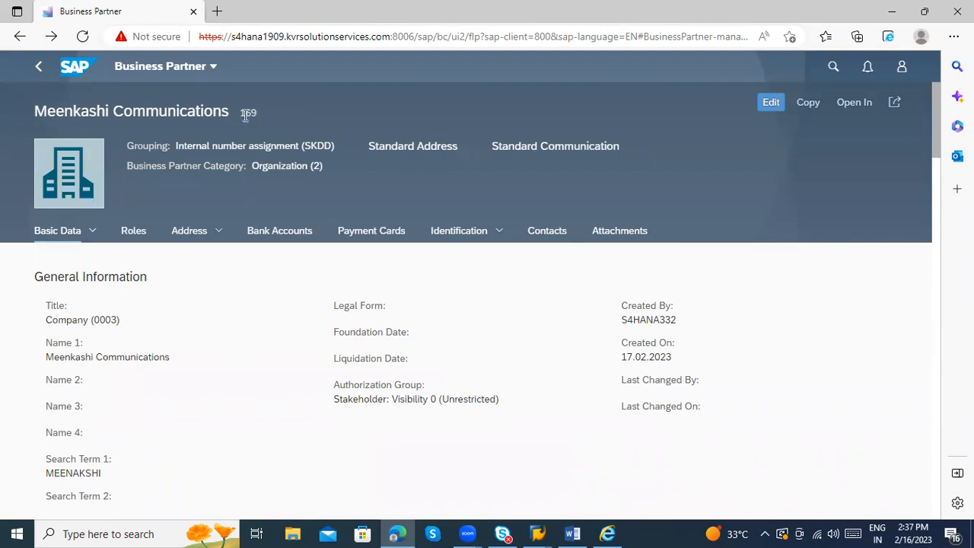
drag(238, 111, 262, 114)
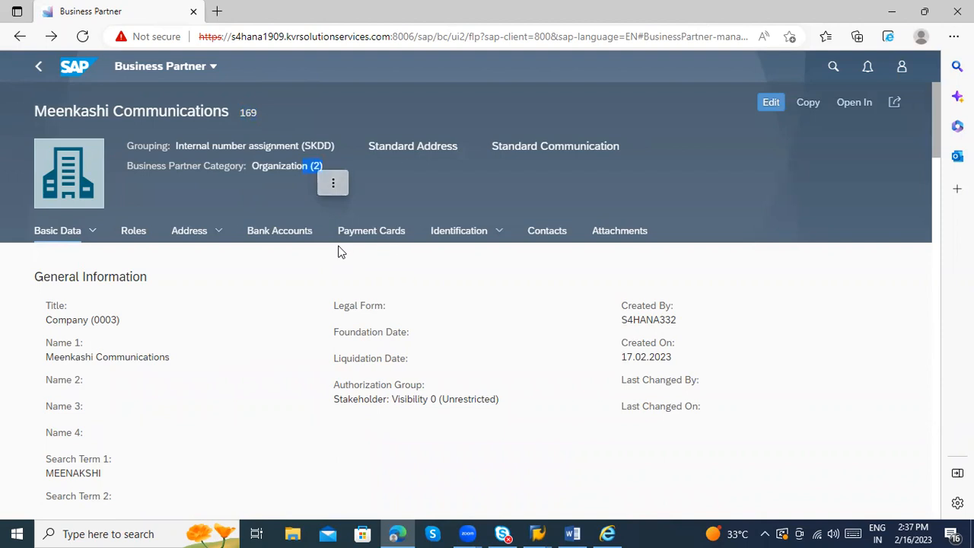
scroll(426, 384, down, 3)
scroll(426, 384, down, 4)
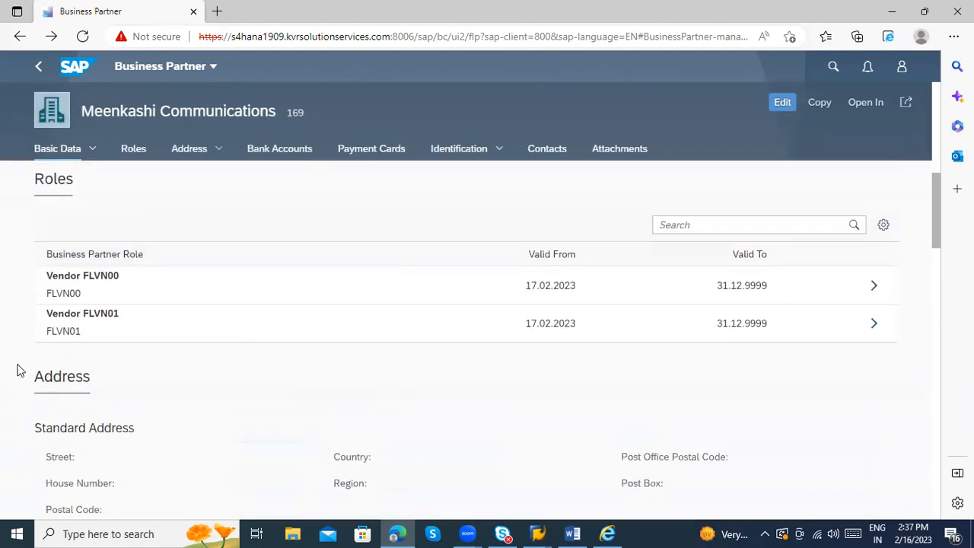
click(877, 290)
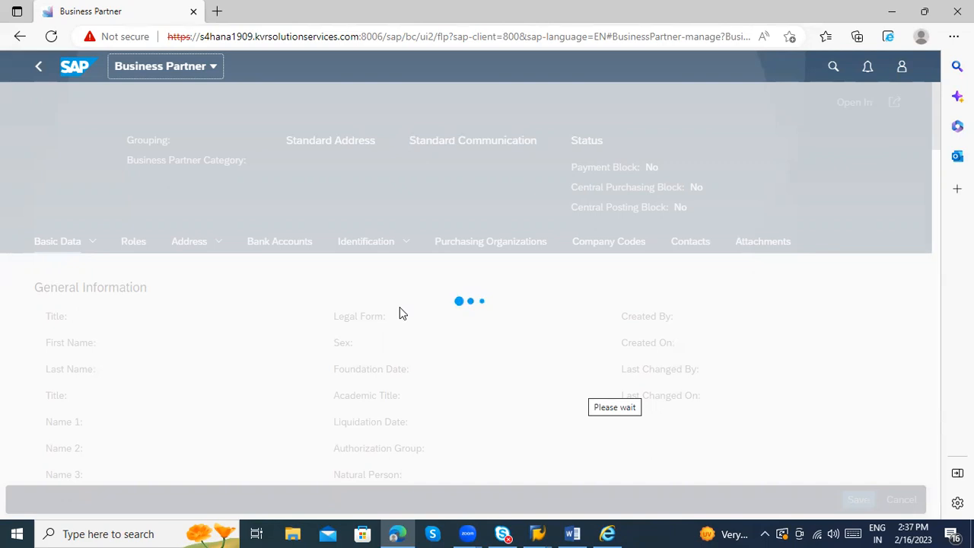
Step: In the Display Organization 168 window, start a fresh business partner transaction
mouse_move(537, 532)
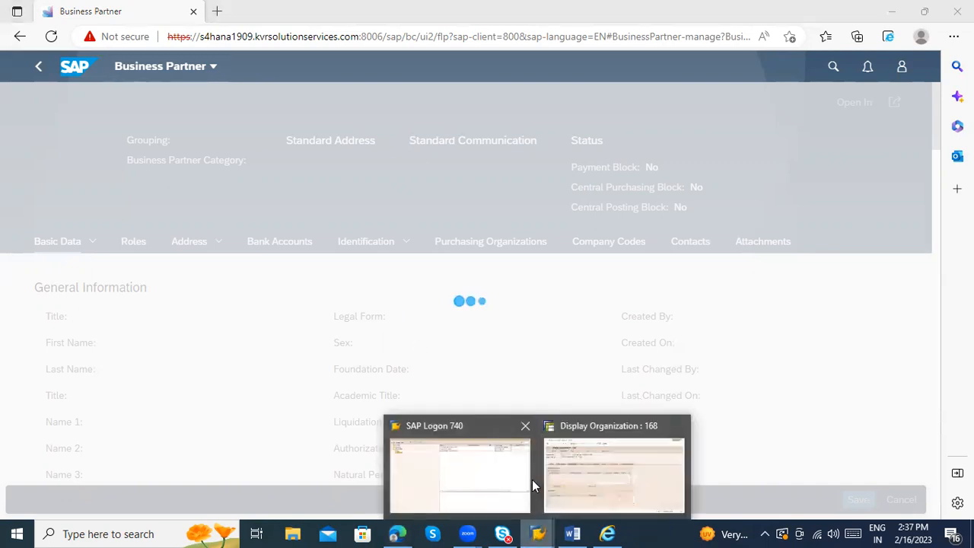
click(576, 477)
click(111, 38)
key(Return)
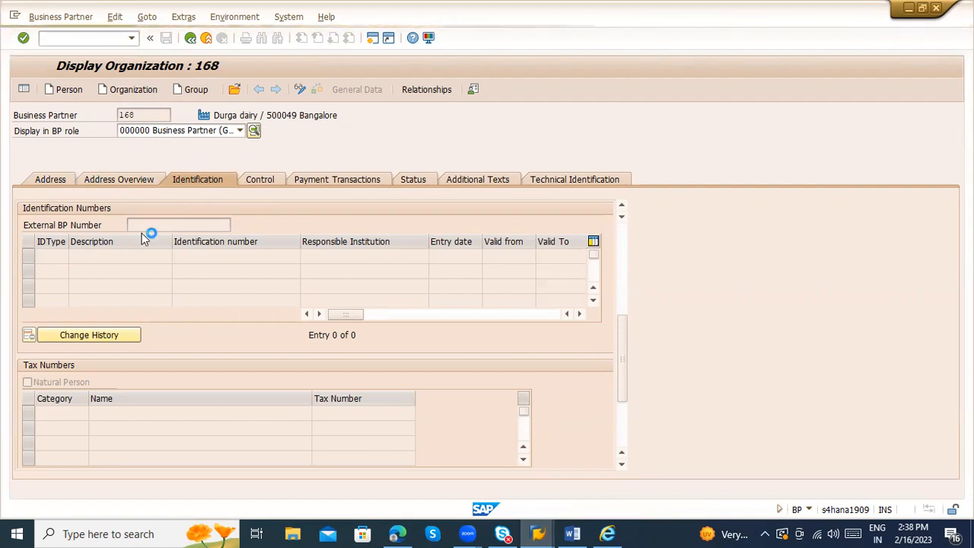
Step: From SAP Logon 740, connect to the SAP HANA - VENKAT NEW system
click(537, 533)
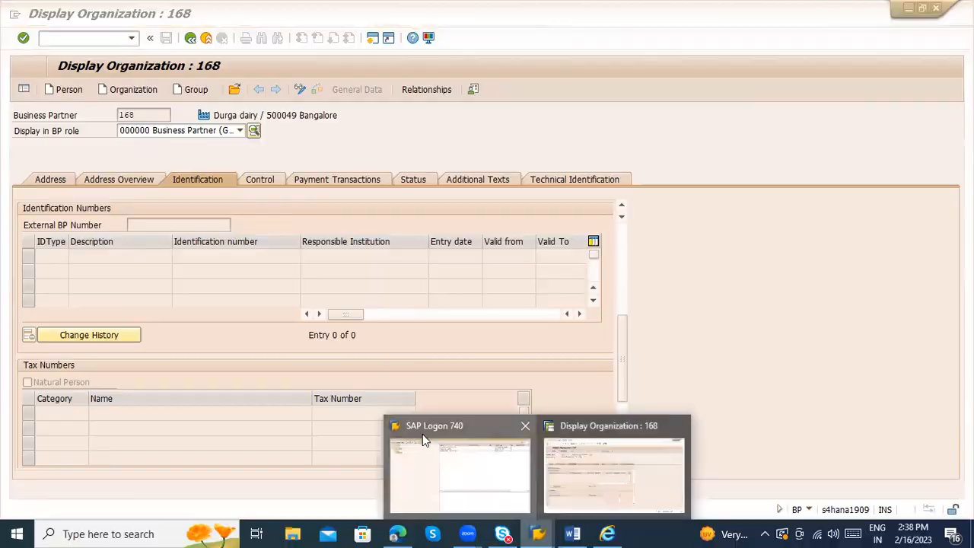
click(422, 438)
double_click(385, 89)
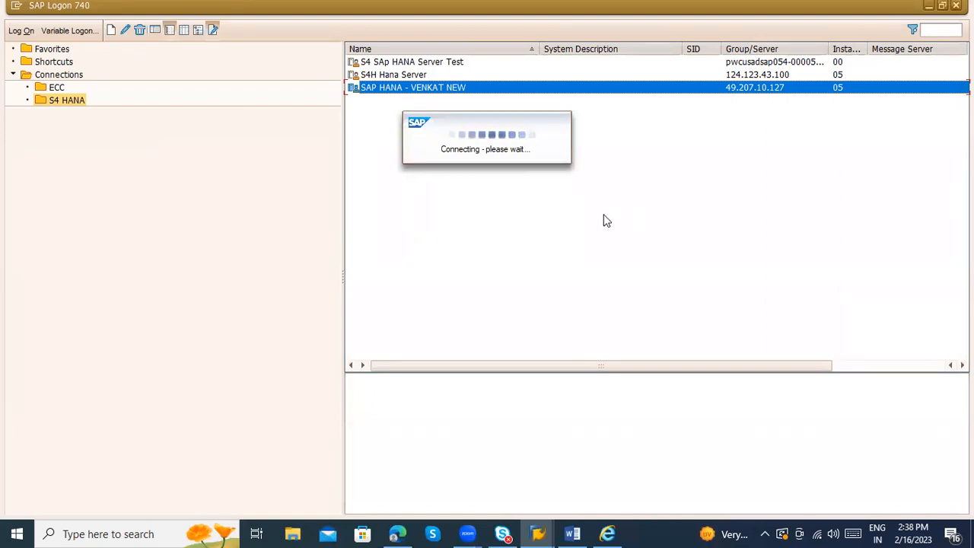
mouse_move(537, 533)
click(624, 463)
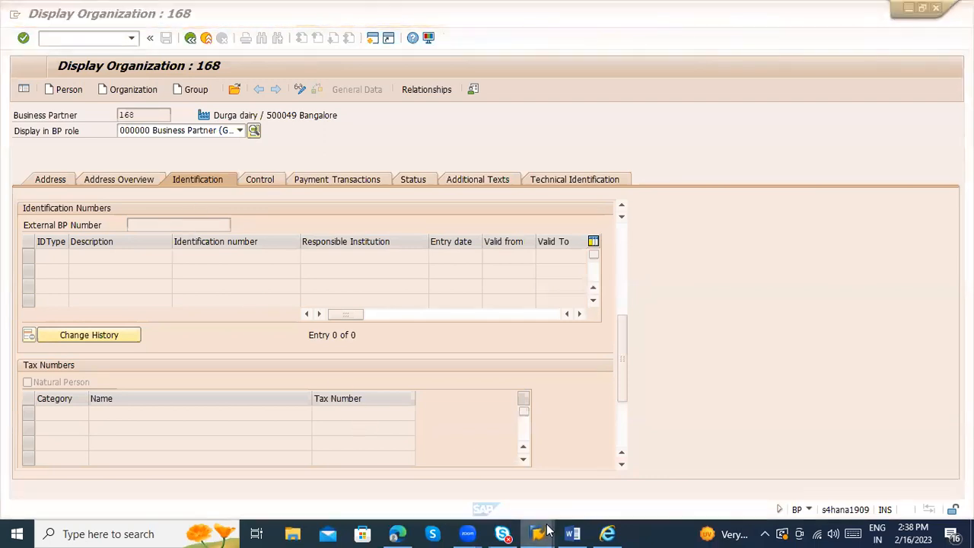
mouse_move(546, 530)
click(453, 457)
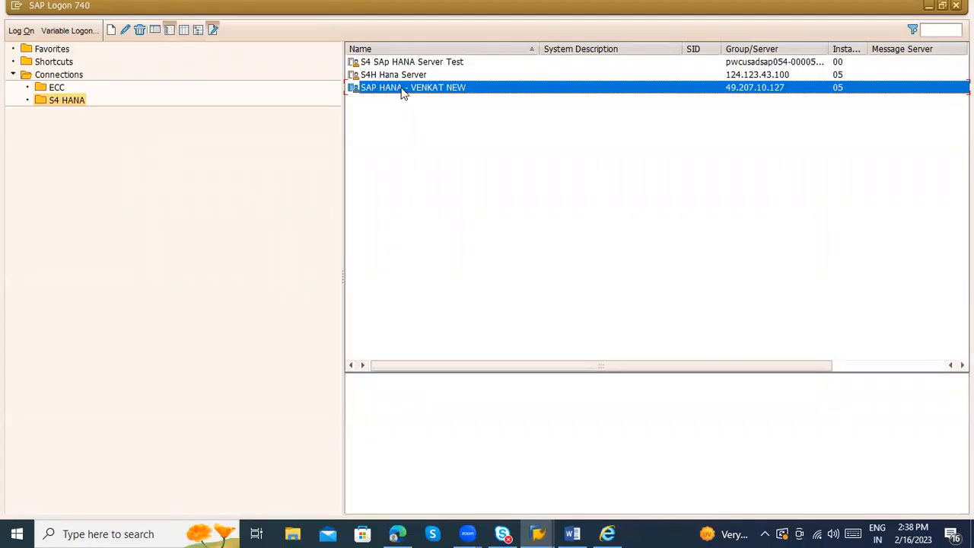
click(404, 92)
key(Return)
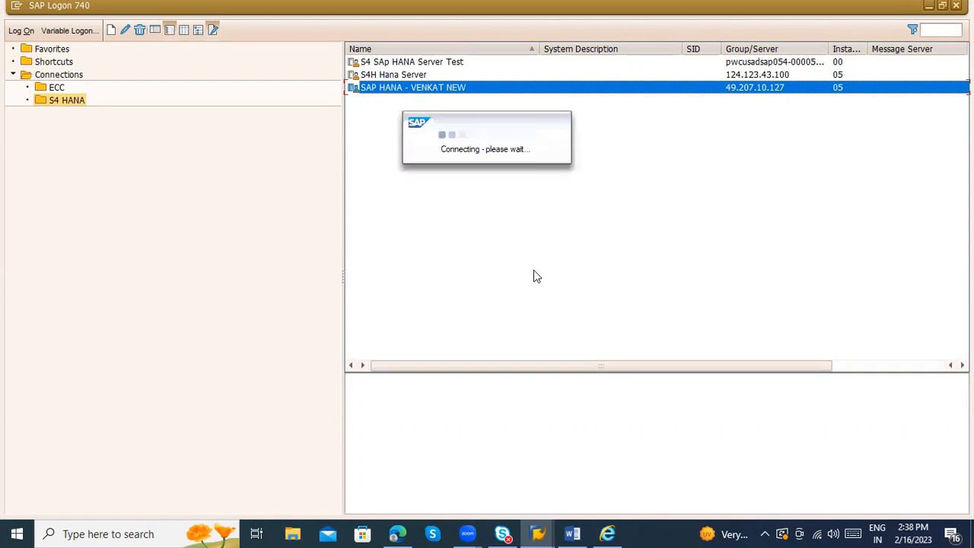
click(537, 533)
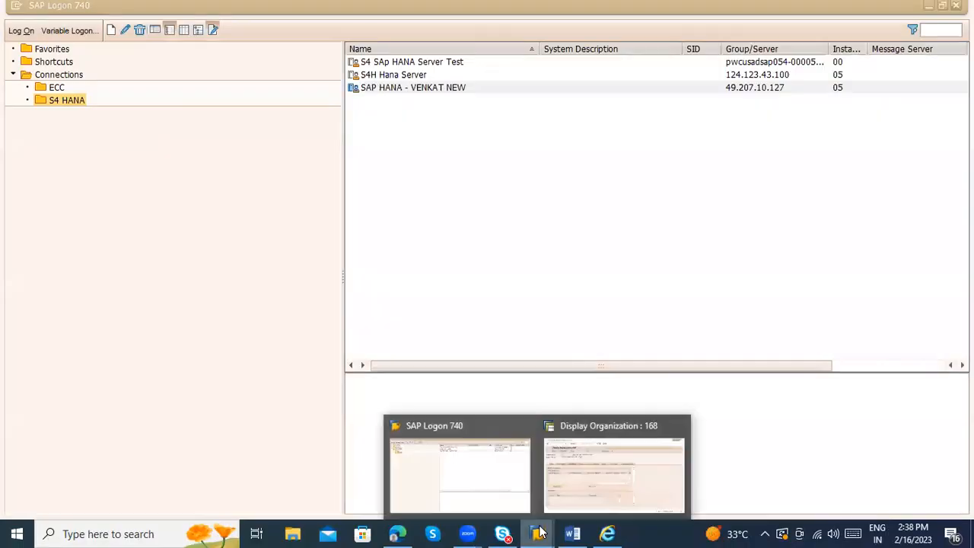
click(571, 484)
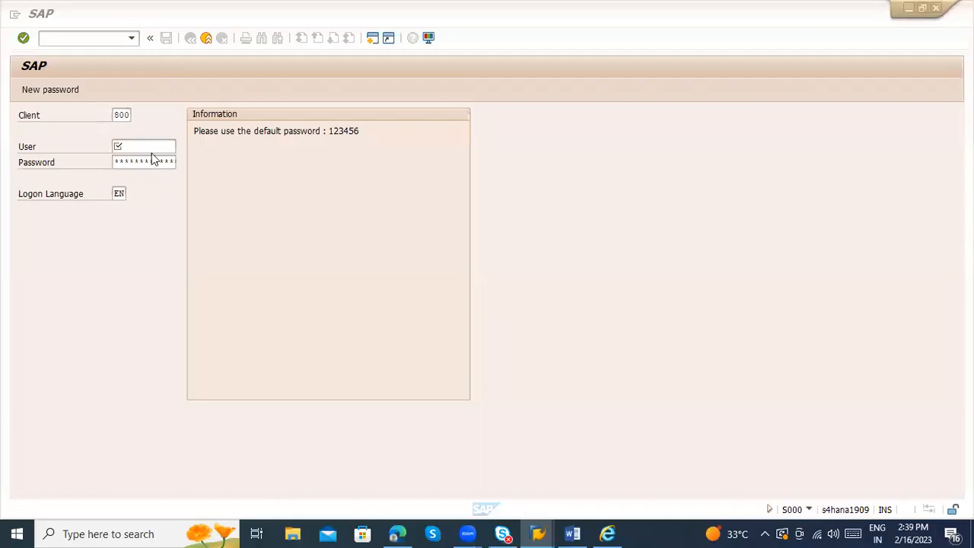
Step: Log on with the saved user and password, continue this logon, and run BP
click(145, 145)
click(153, 152)
click(161, 159)
click(167, 162)
text(123456)
key(Return)
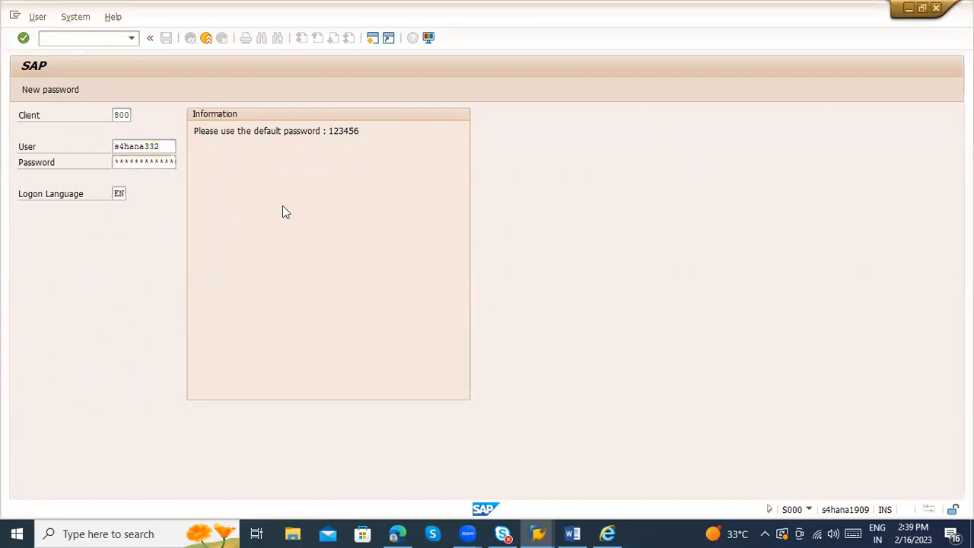
click(213, 406)
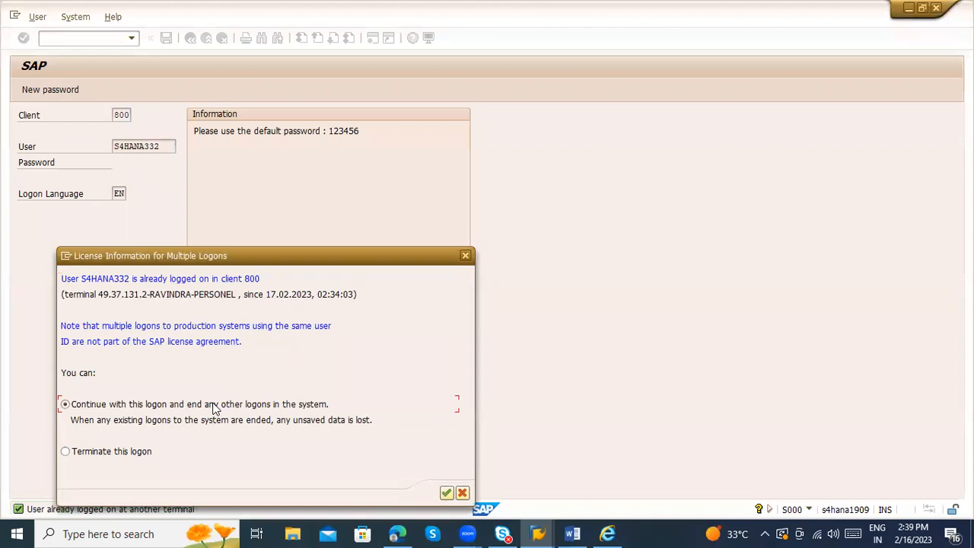
key(Return)
key(Return)
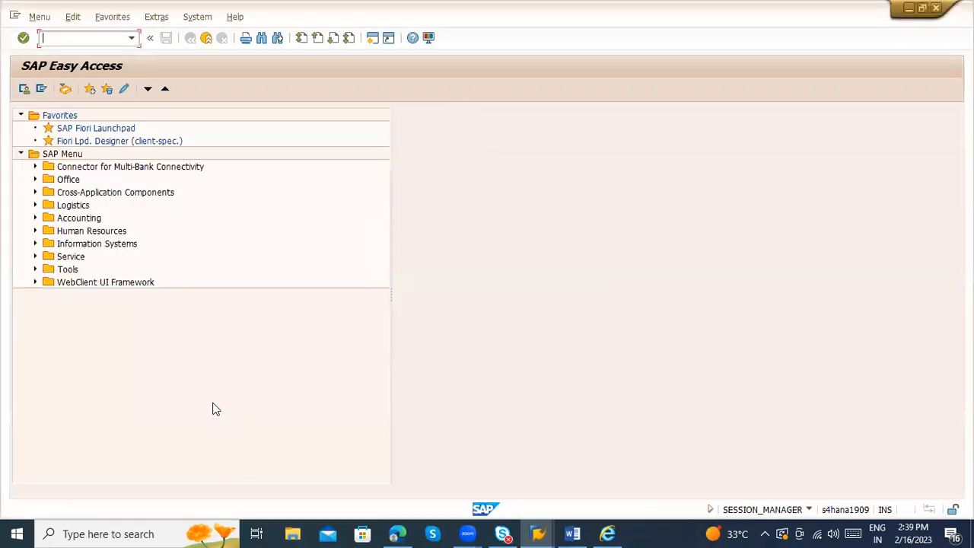
text(bp)
key(Return)
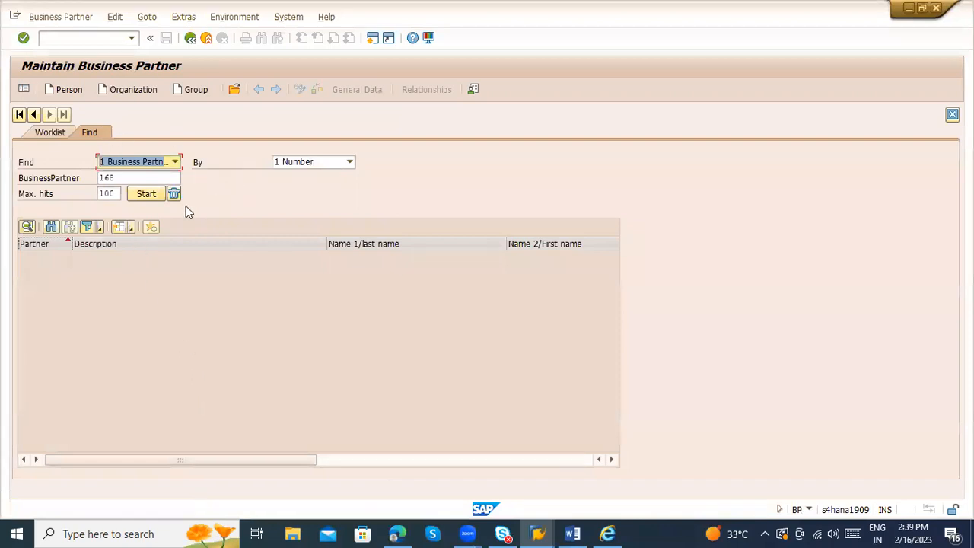
Step: Find business partner 169 and open Meenkashi Communications for display
key(Tab)
key(Tab)
text(169)
key(Return)
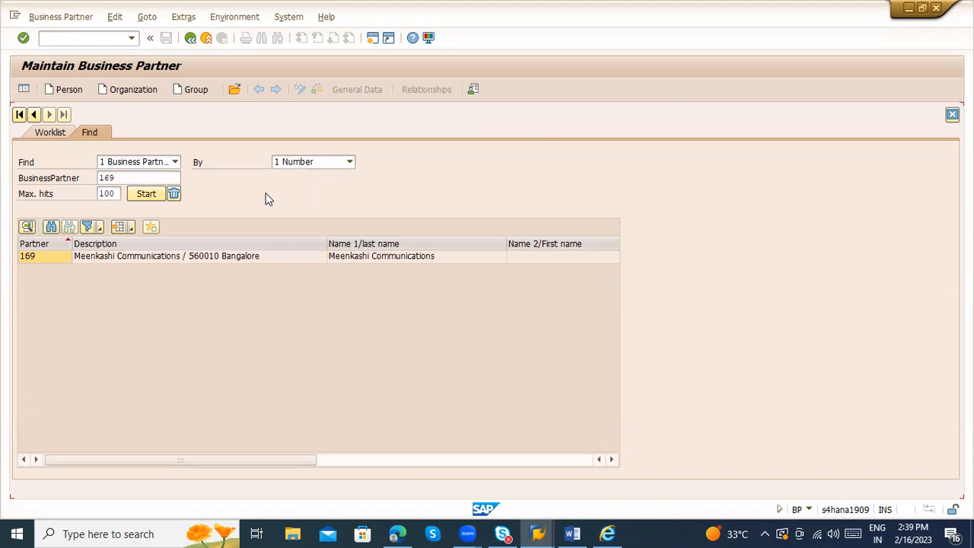
click(134, 258)
double_click(134, 258)
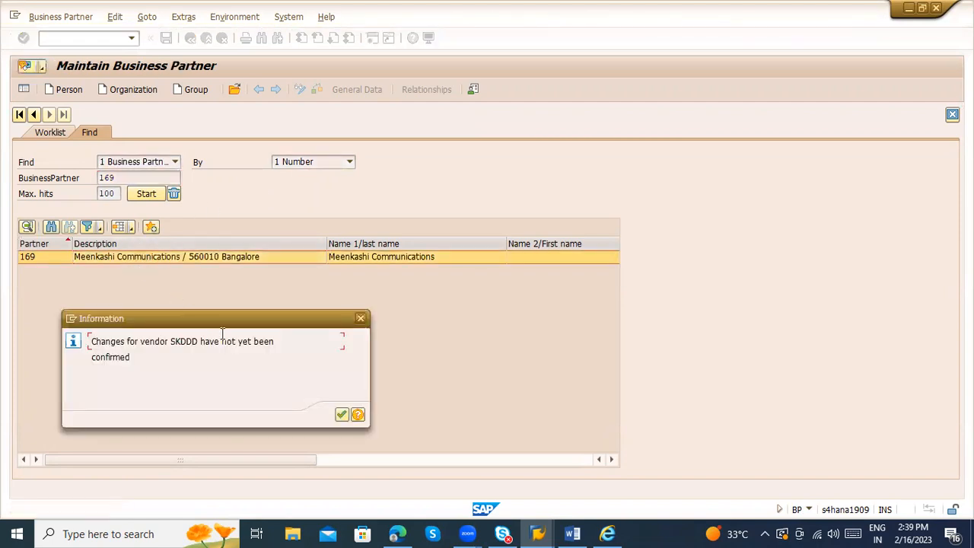
key(Return)
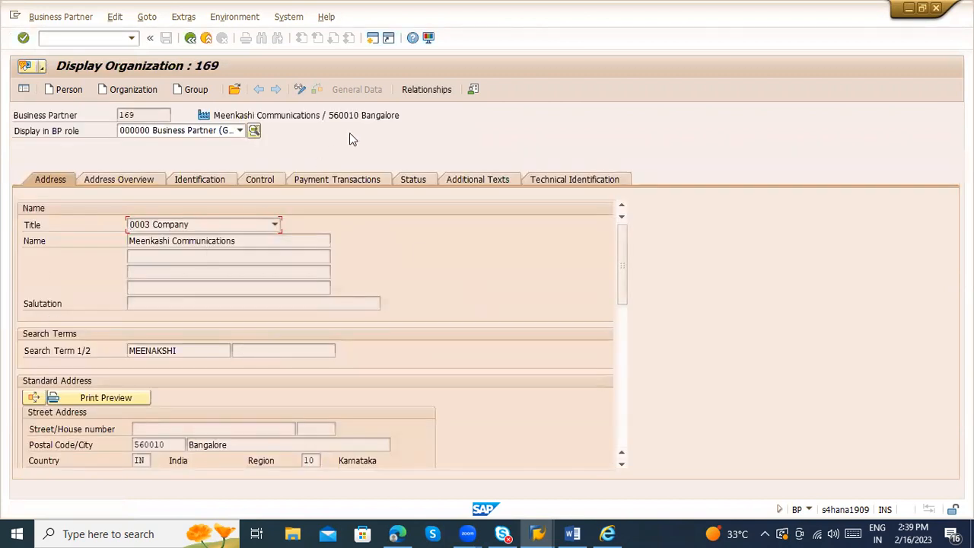
Step: Check FLVN00 company code data, then FLVN01 purchasing organization SKDD data
click(154, 131)
click(156, 153)
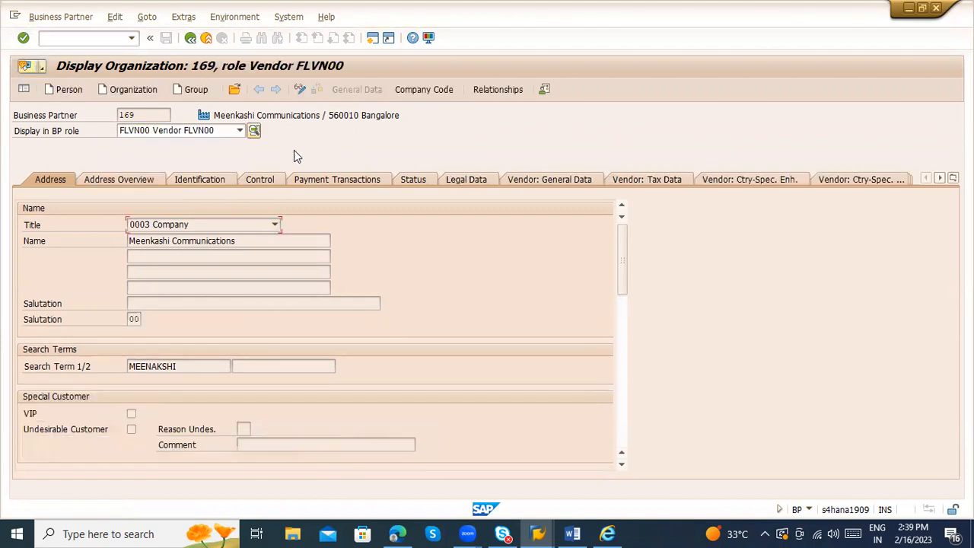
click(415, 90)
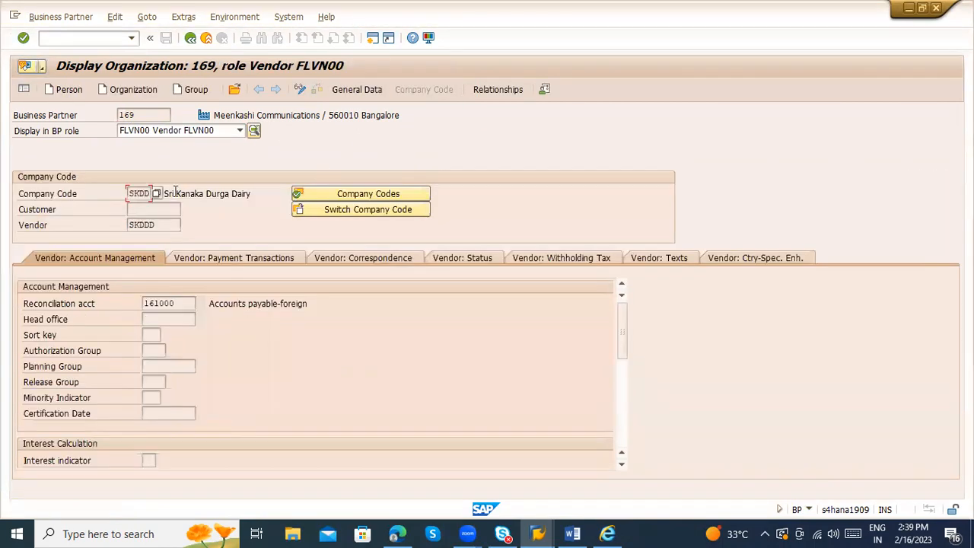
click(240, 130)
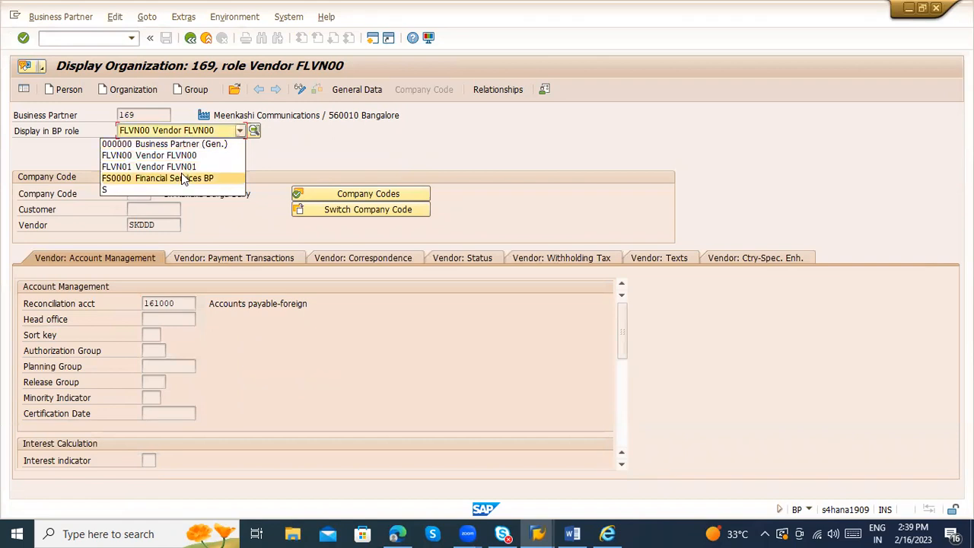
click(177, 168)
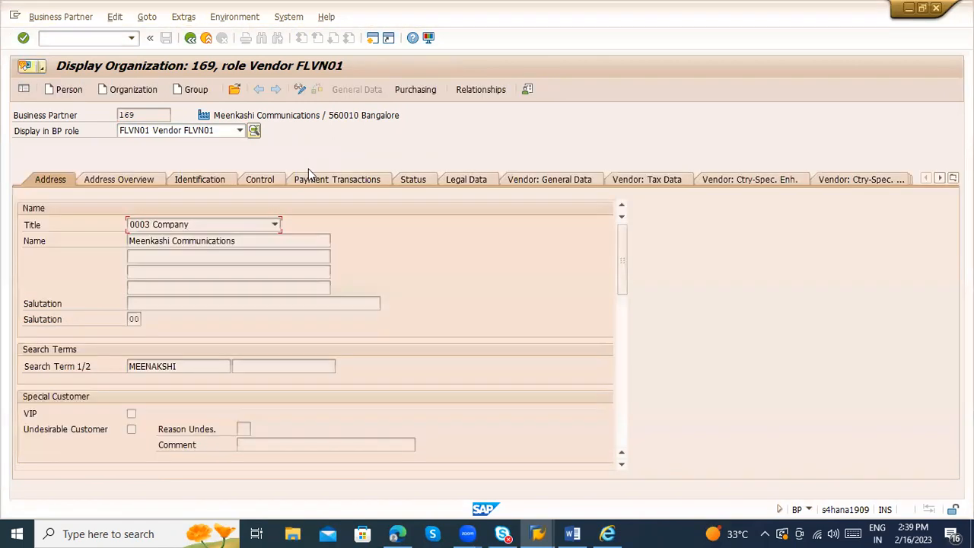
click(415, 90)
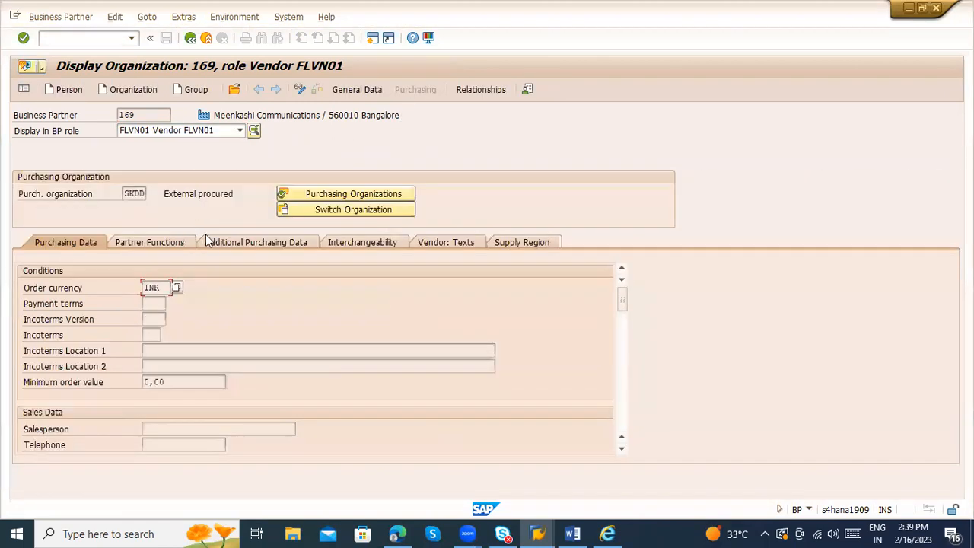
click(146, 194)
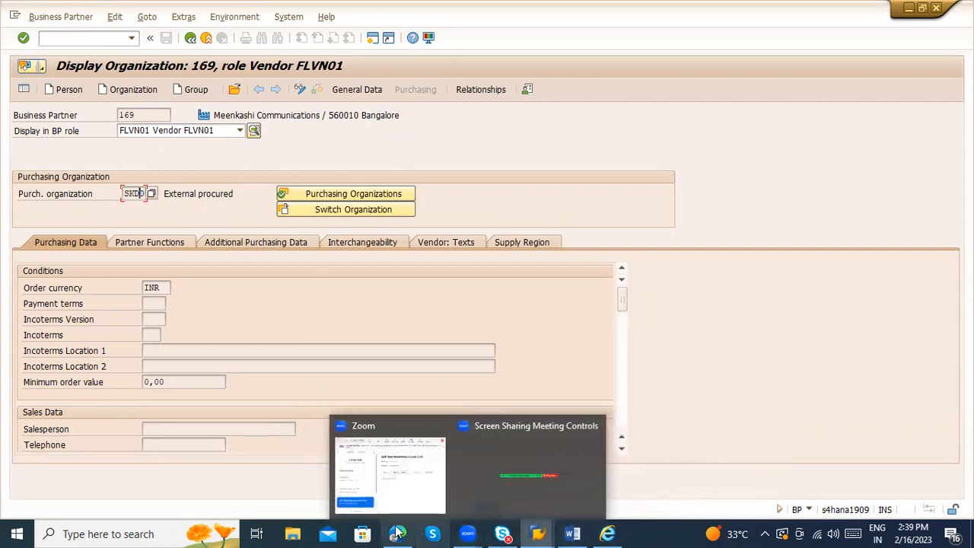
Step: Switch back to Edge and review supplier 169's Basic Data general information
click(358, 471)
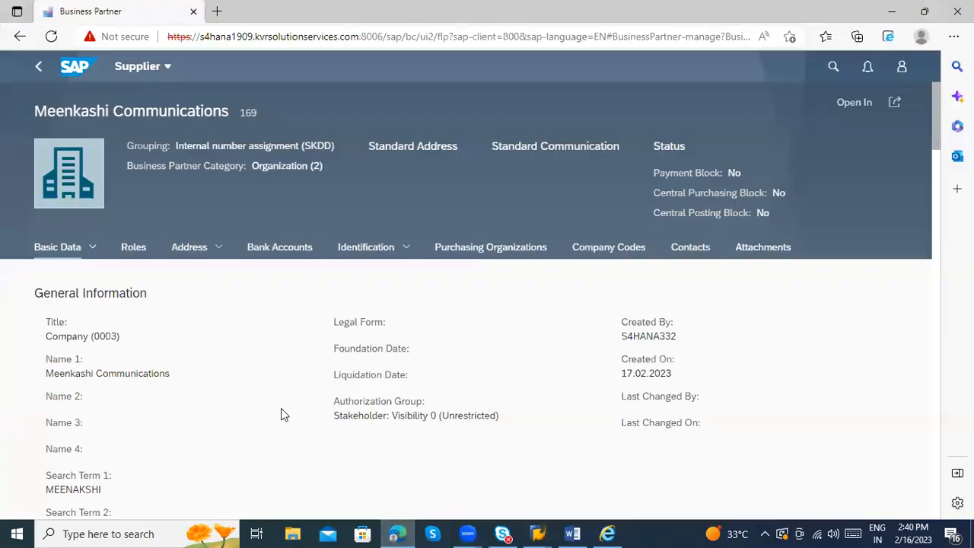
scroll(295, 409, down, 5)
scroll(295, 409, up, 5)
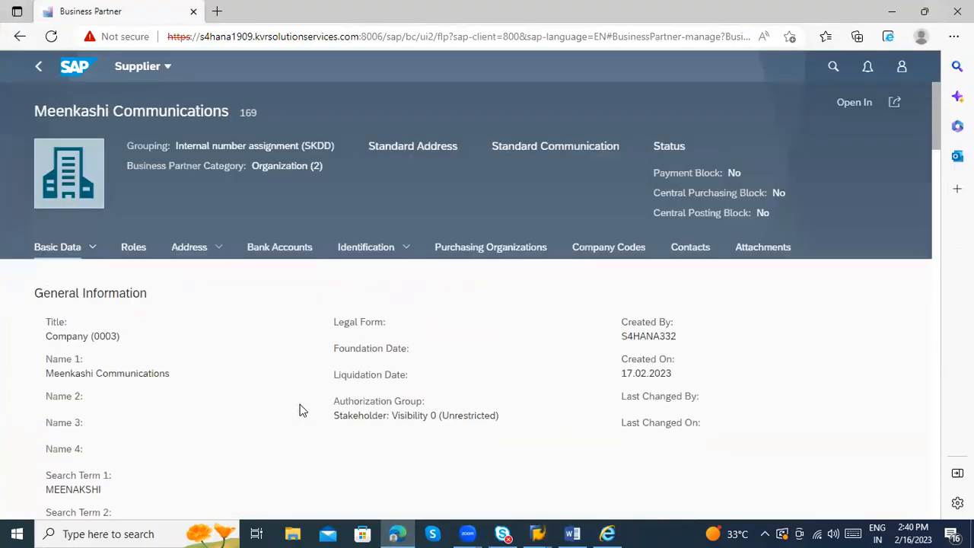